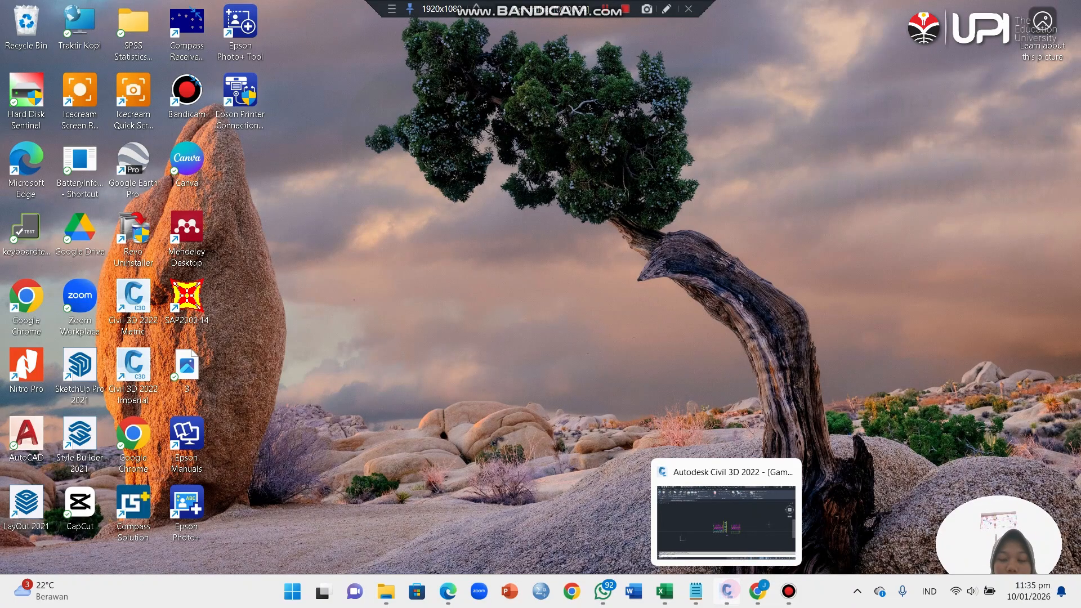
Step: Switch to the Civil 3D drawing and examine the long section profile, its station table and the neighbouring cross sections
click(726, 590)
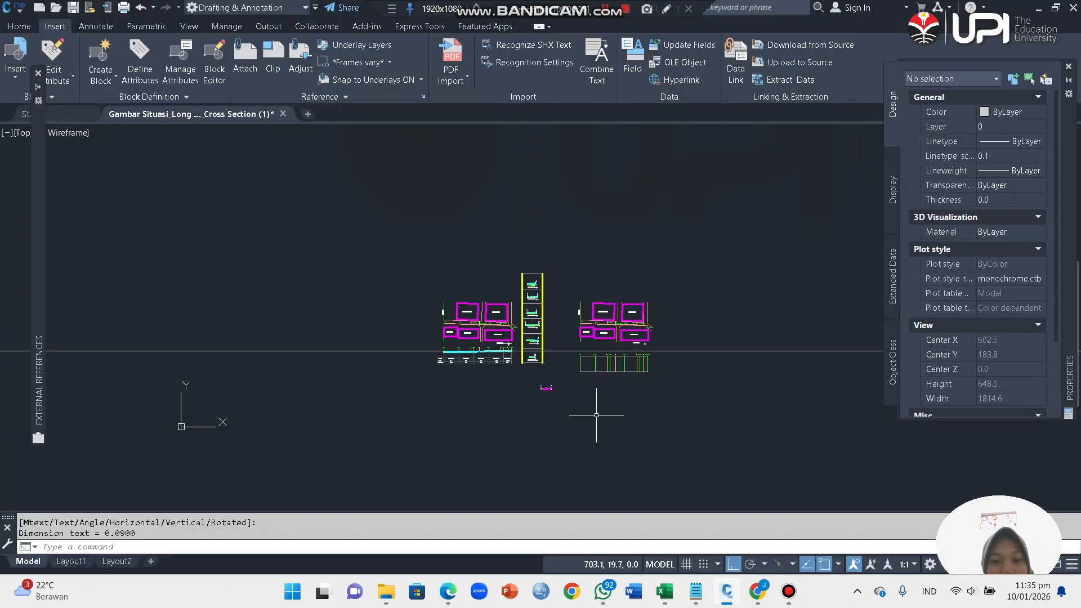
scroll(627, 318, down, 2)
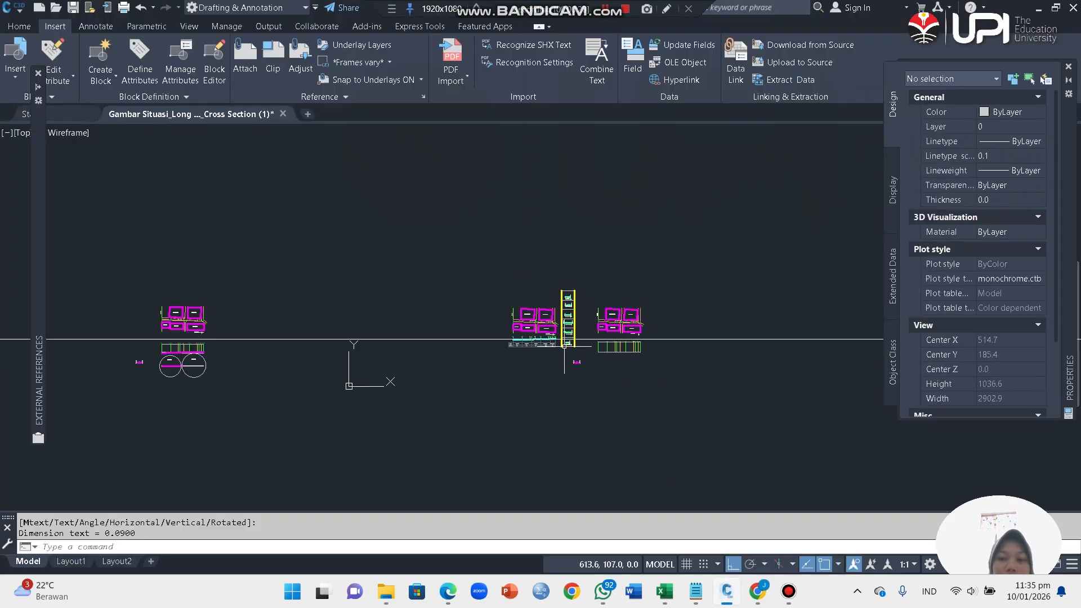
scroll(550, 342, up, 5)
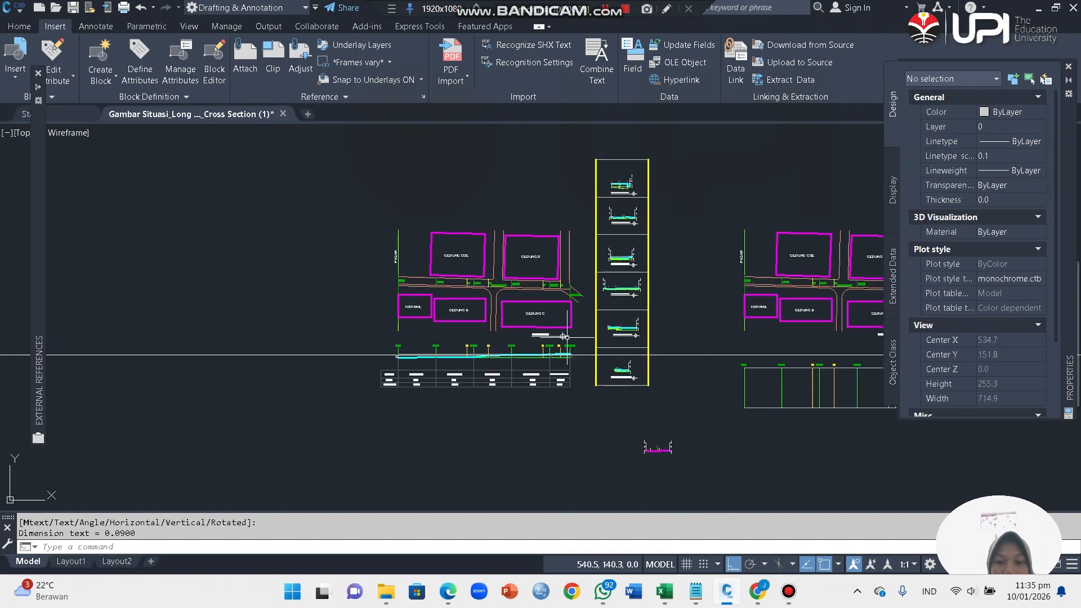
scroll(518, 417, up, 6)
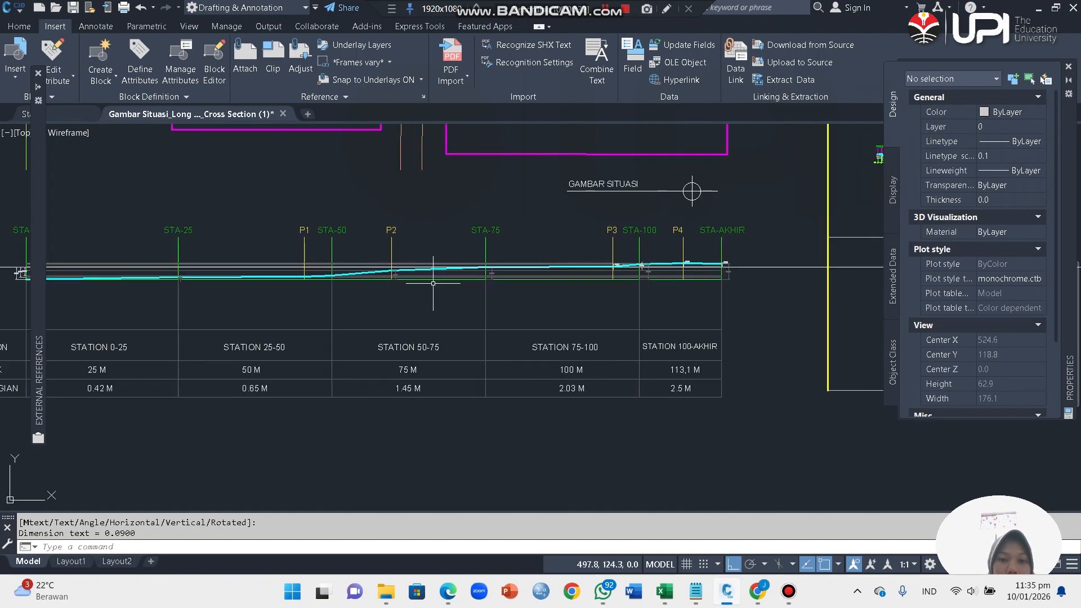
scroll(432, 283, down, 13)
scroll(648, 209, up, 5)
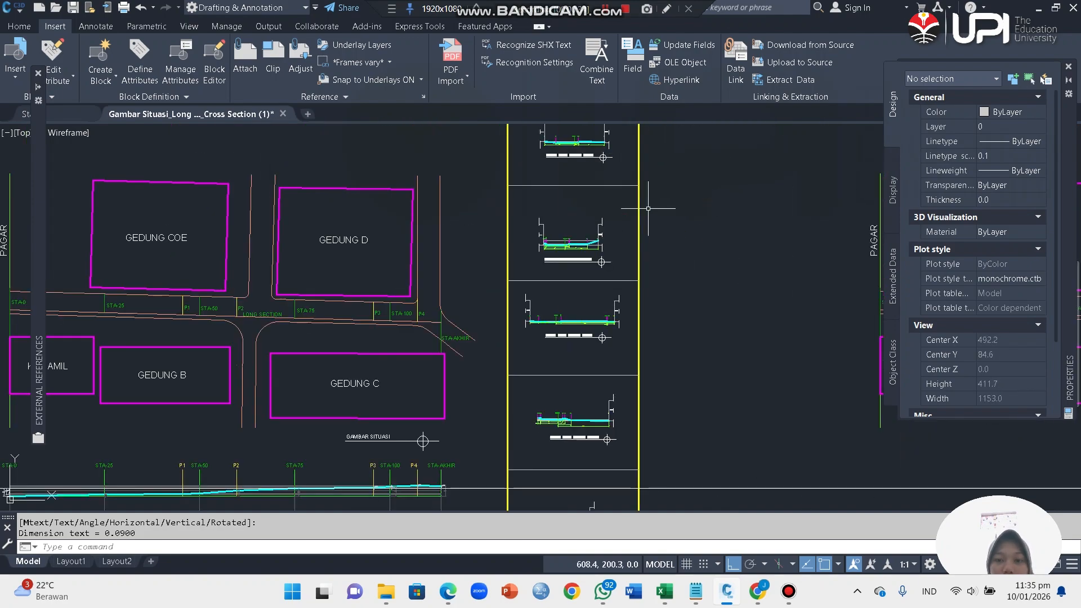
scroll(648, 208, down, 6)
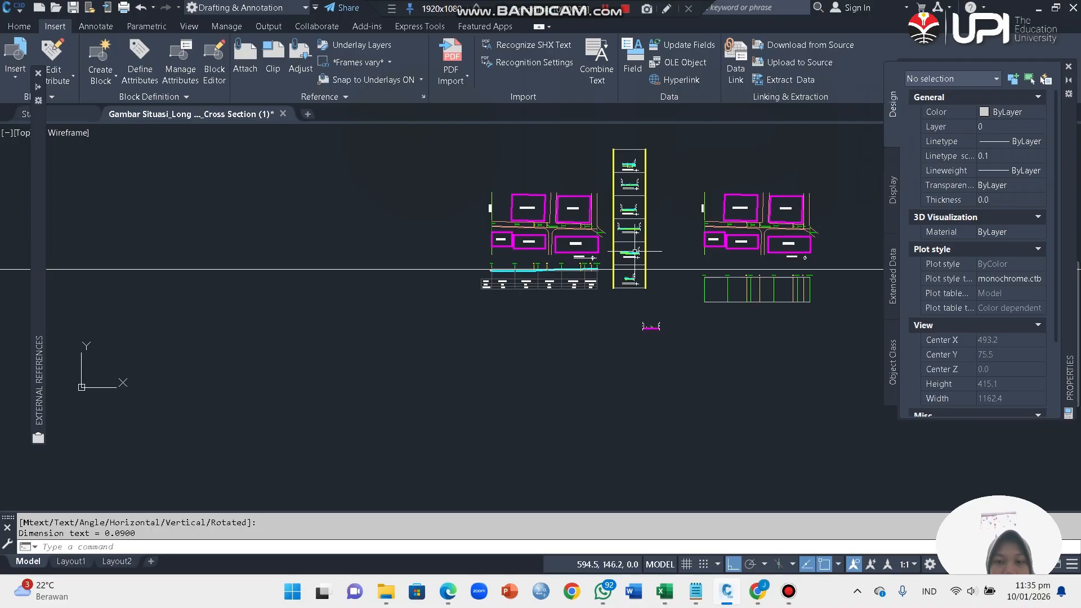
scroll(587, 276, up, 2)
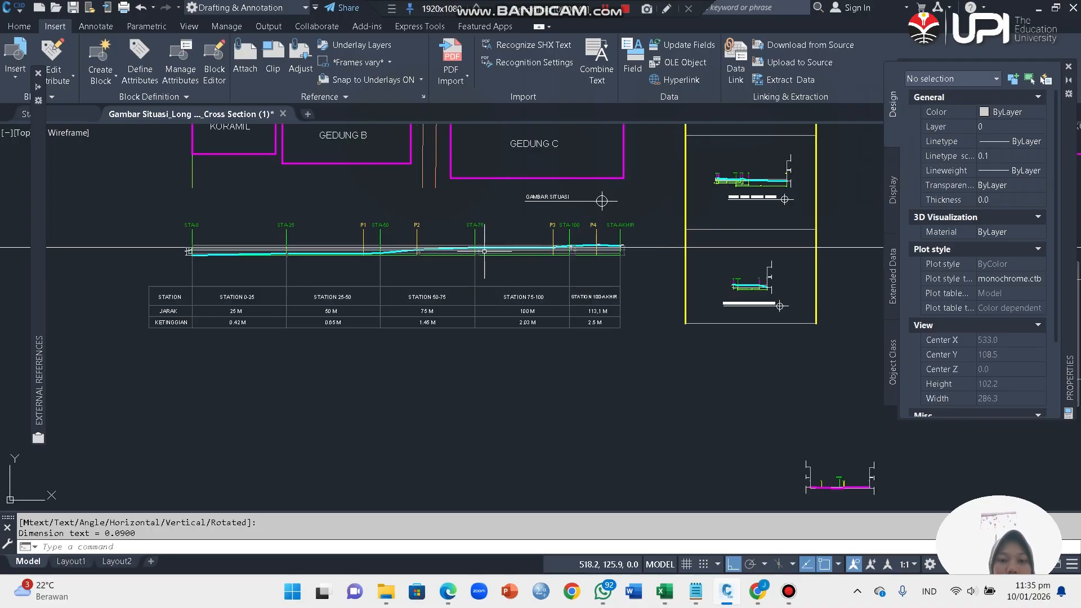
scroll(475, 248, up, 4)
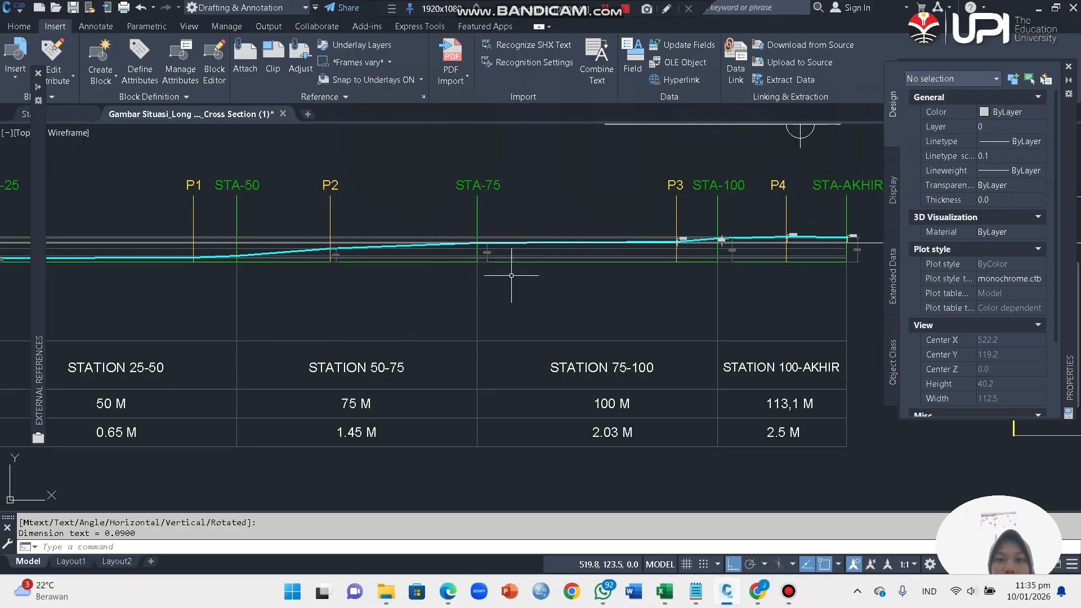
scroll(487, 315, down, 2)
scroll(624, 285, down, 3)
scroll(514, 281, up, 3)
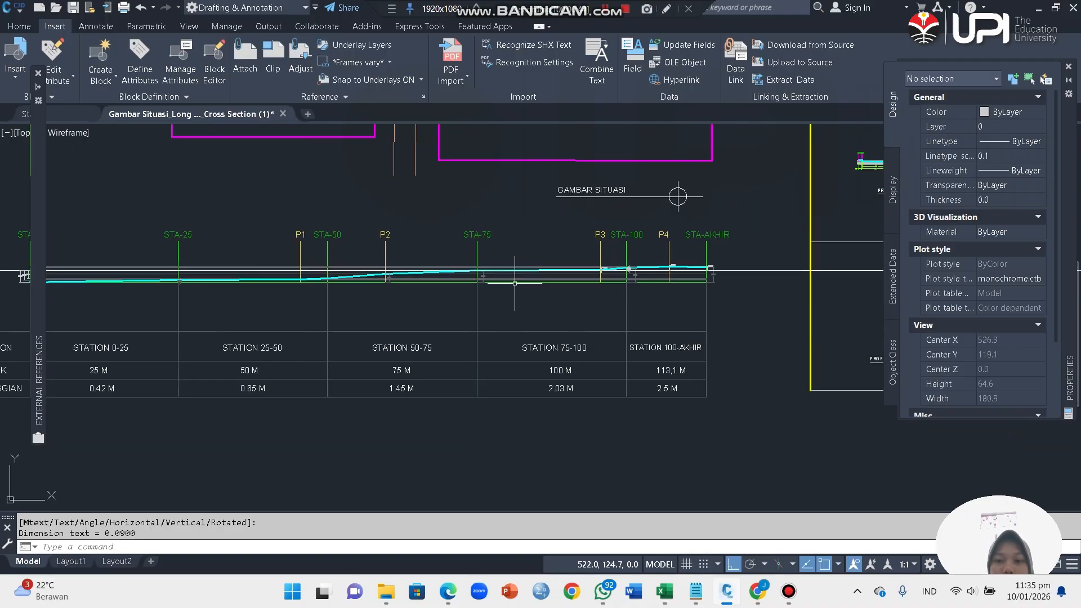
scroll(514, 283, down, 2)
scroll(612, 268, down, 2)
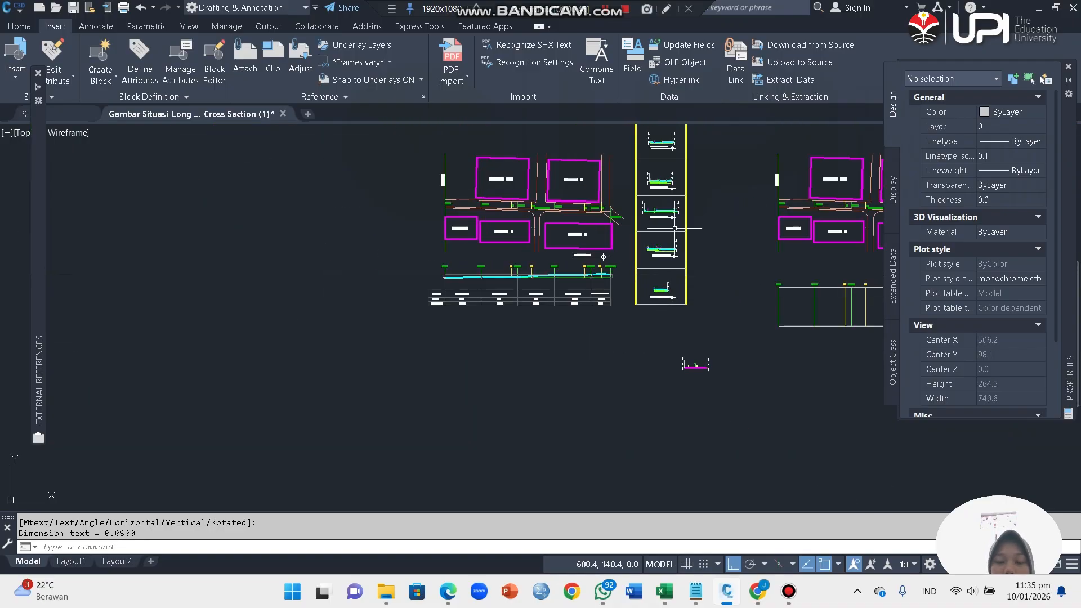
scroll(557, 277, up, 8)
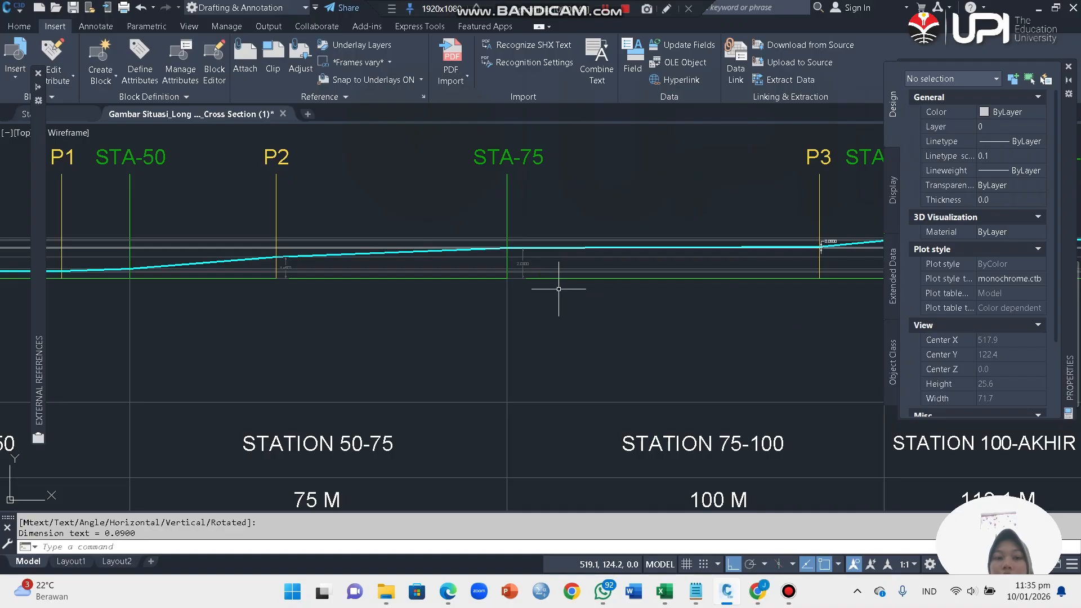
scroll(557, 289, down, 2)
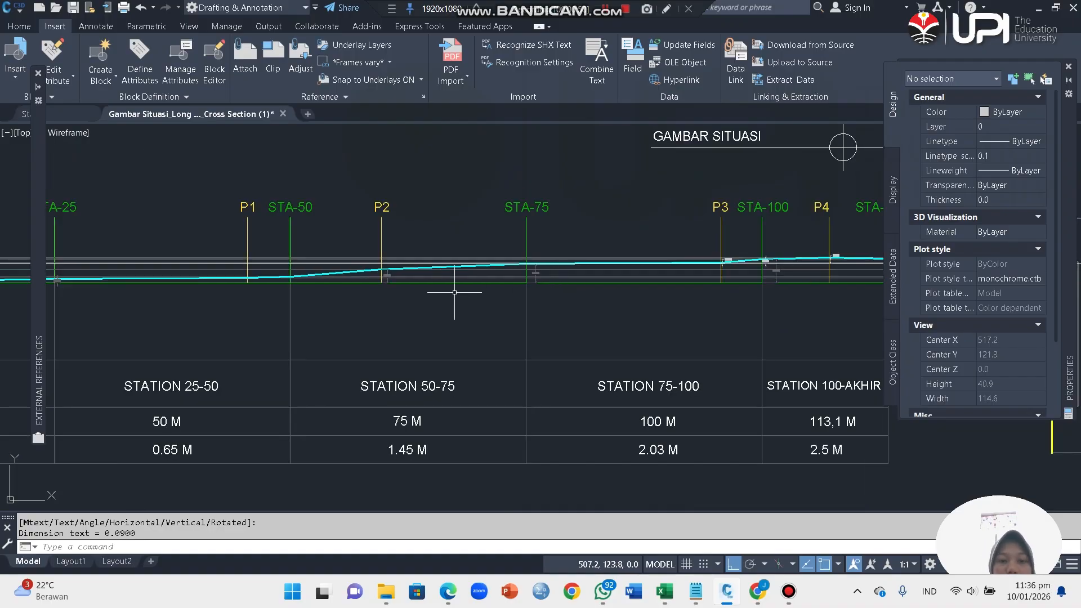
scroll(455, 292, down, 3)
scroll(625, 288, up, 8)
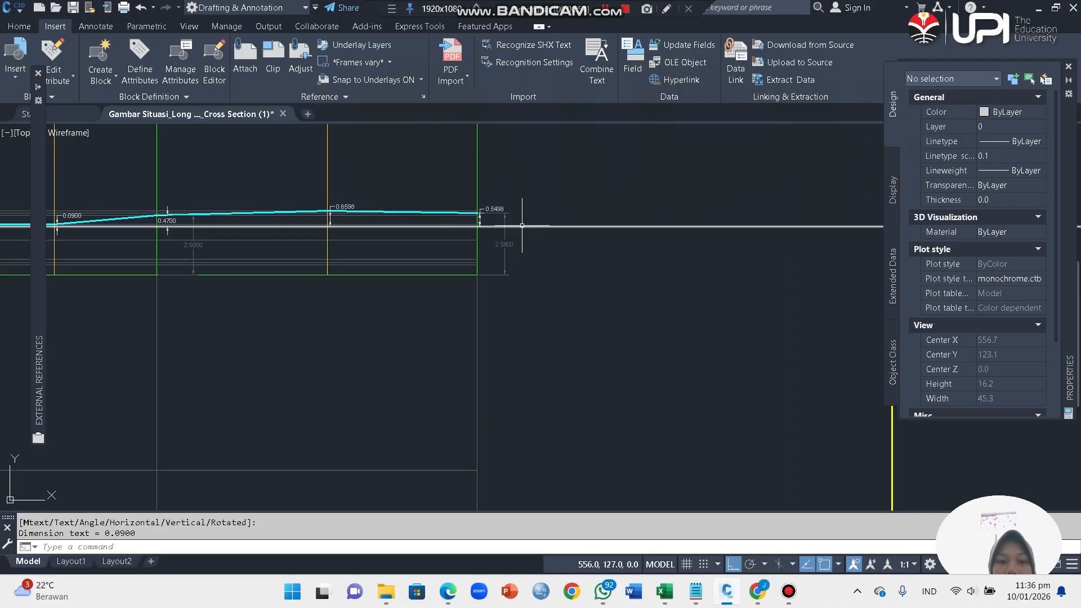
Step: Select the horizontal construction line across the long section, inspect where it meets the ground profile at STA-75, and clear the selection
click(522, 226)
scroll(635, 256, down, 8)
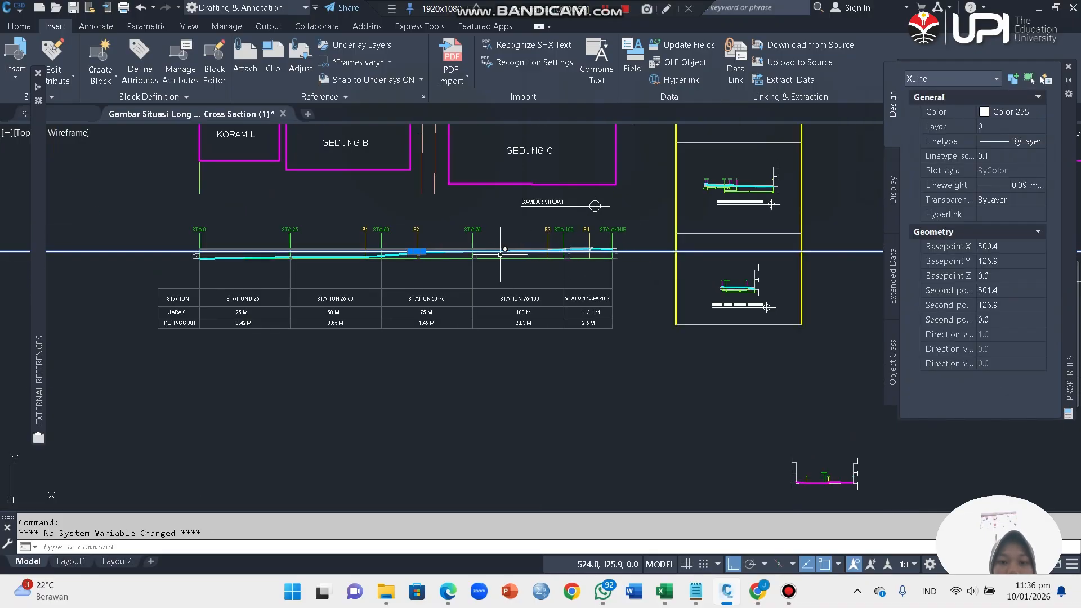
scroll(500, 255, up, 8)
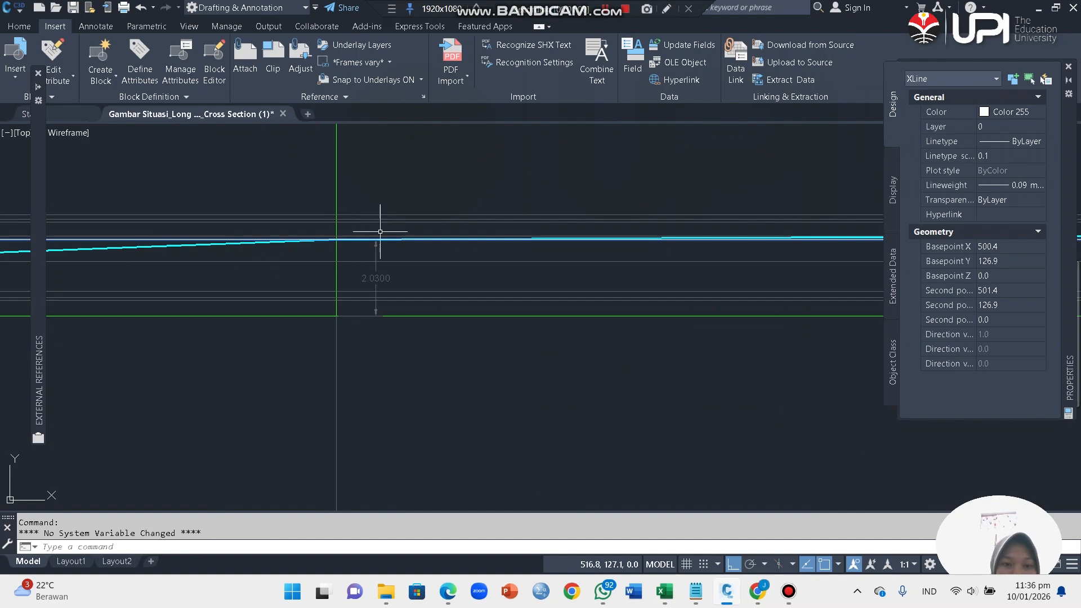
scroll(463, 241, down, 5)
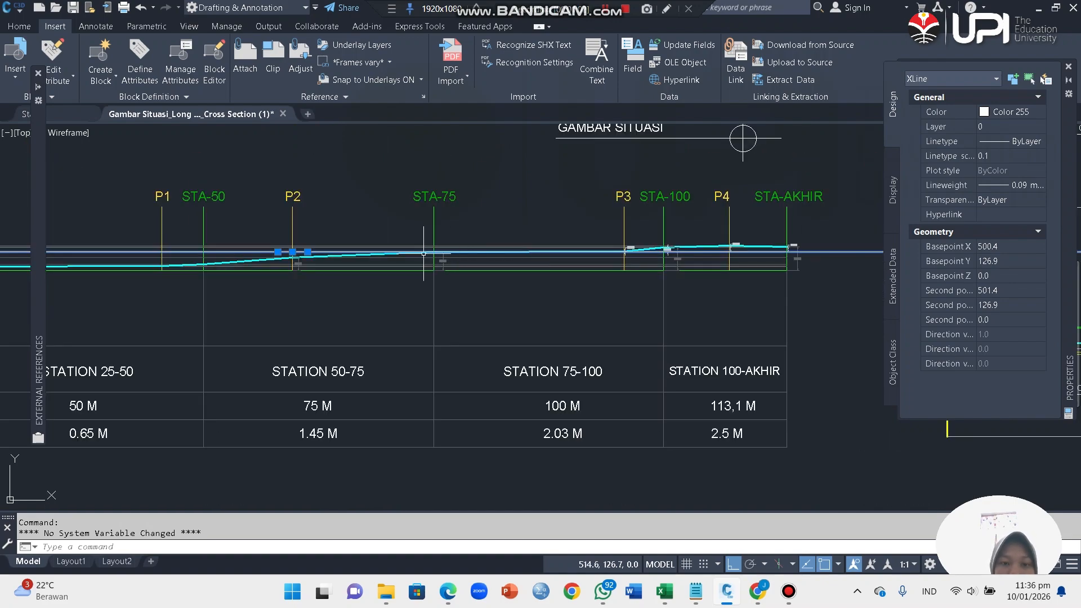
scroll(433, 254, up, 5)
scroll(430, 254, up, 3)
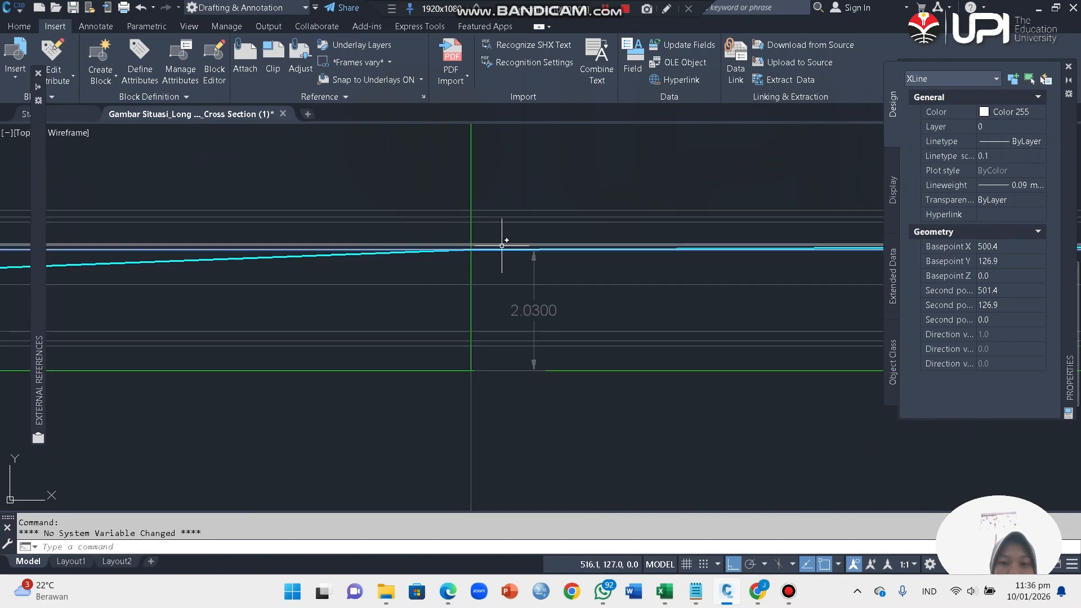
scroll(499, 251, down, 2)
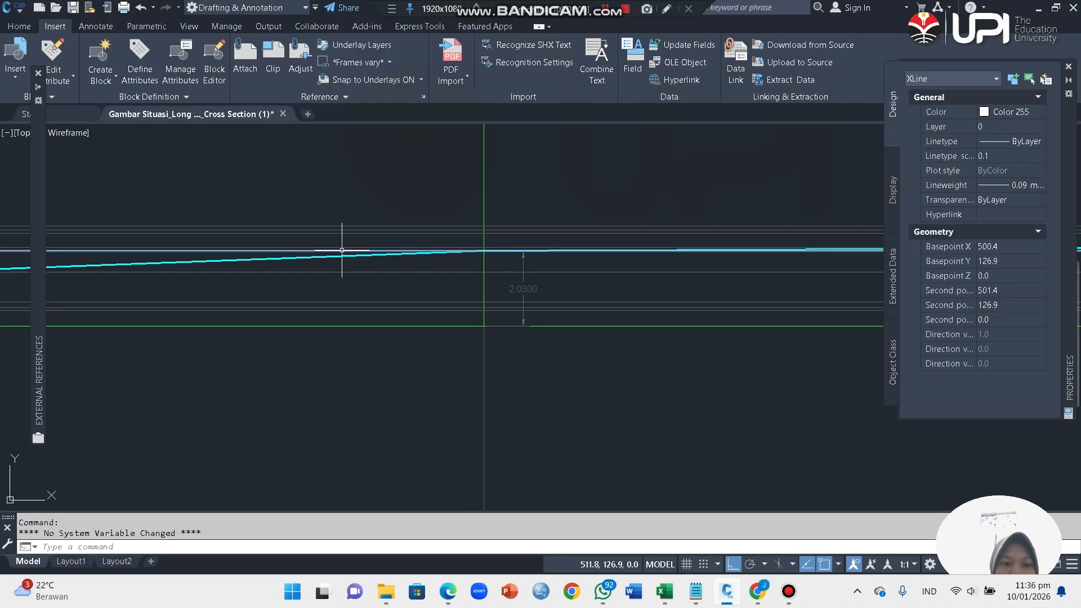
scroll(342, 250, down, 2)
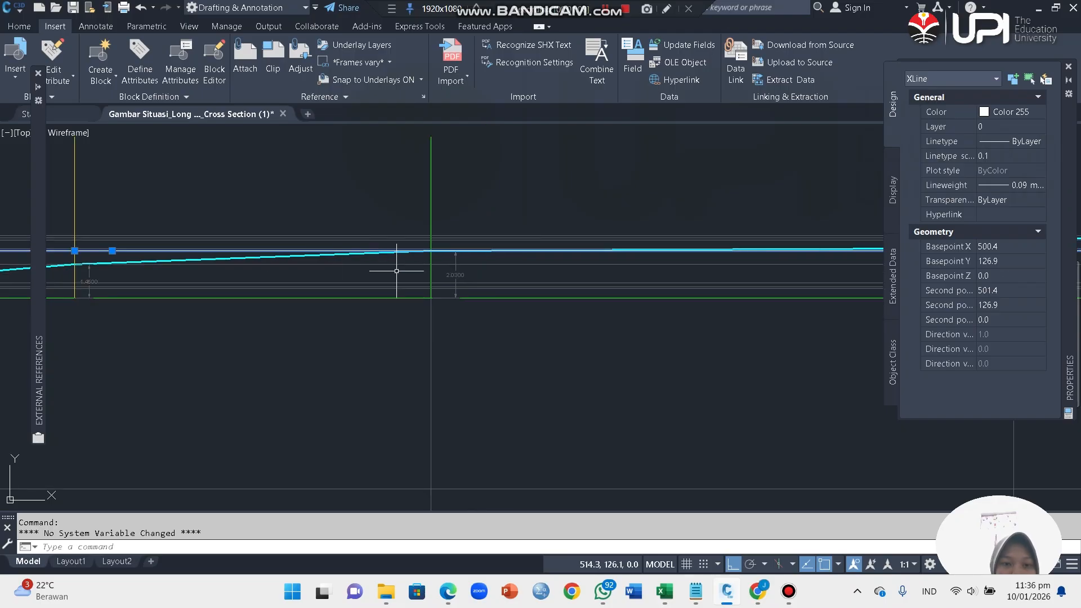
click(370, 175)
key(Escape)
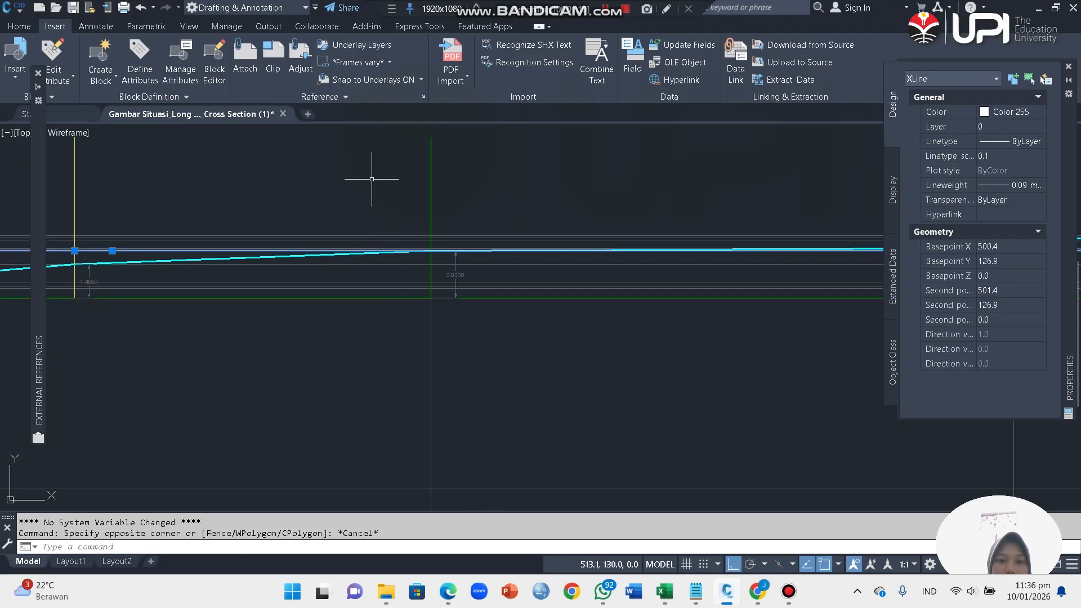
key(Escape)
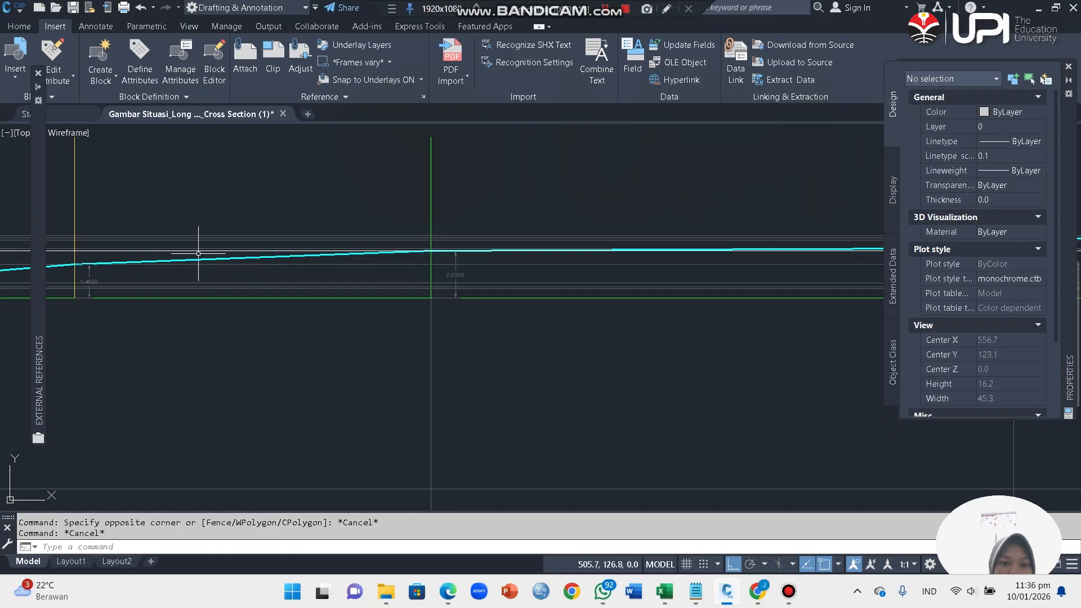
Step: Delete the horizontal construction line and redraw it with XLINE through the intersection of the ground profile and the STA-75 line
click(184, 250)
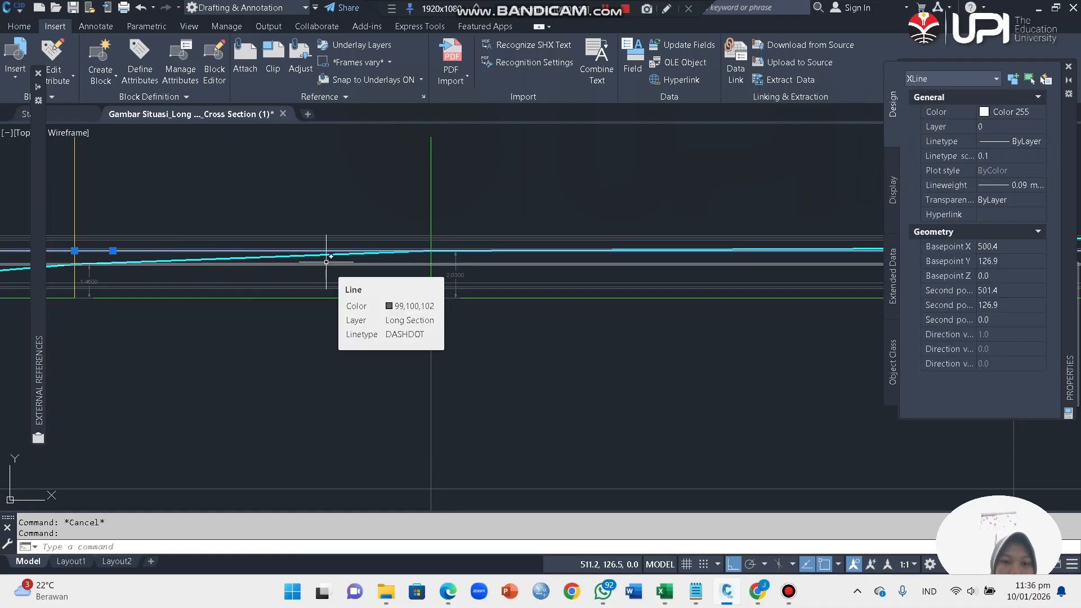
key(Delete)
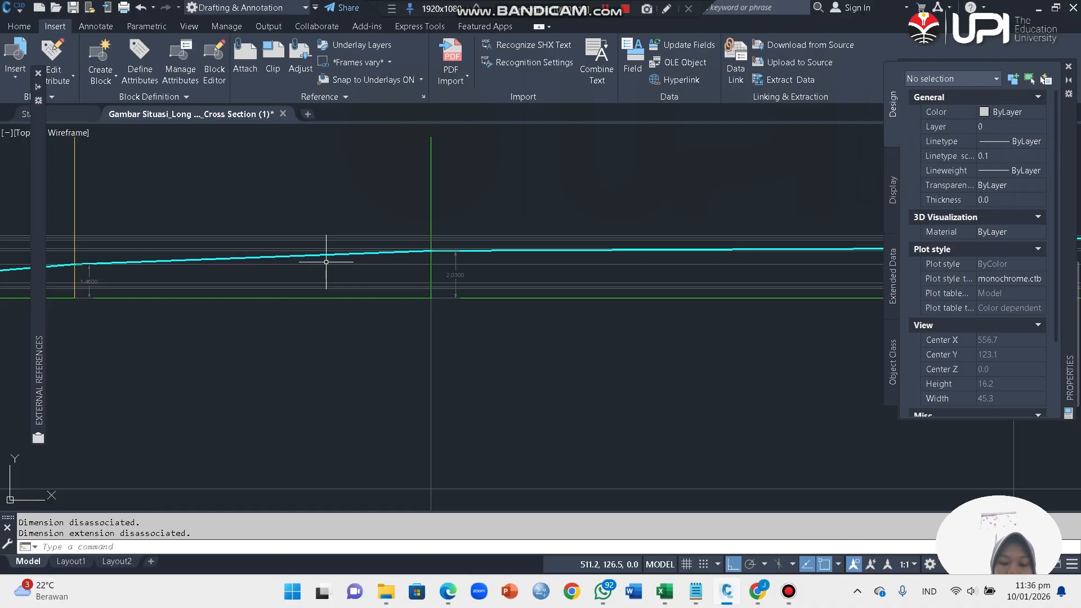
text(L)
key(Return)
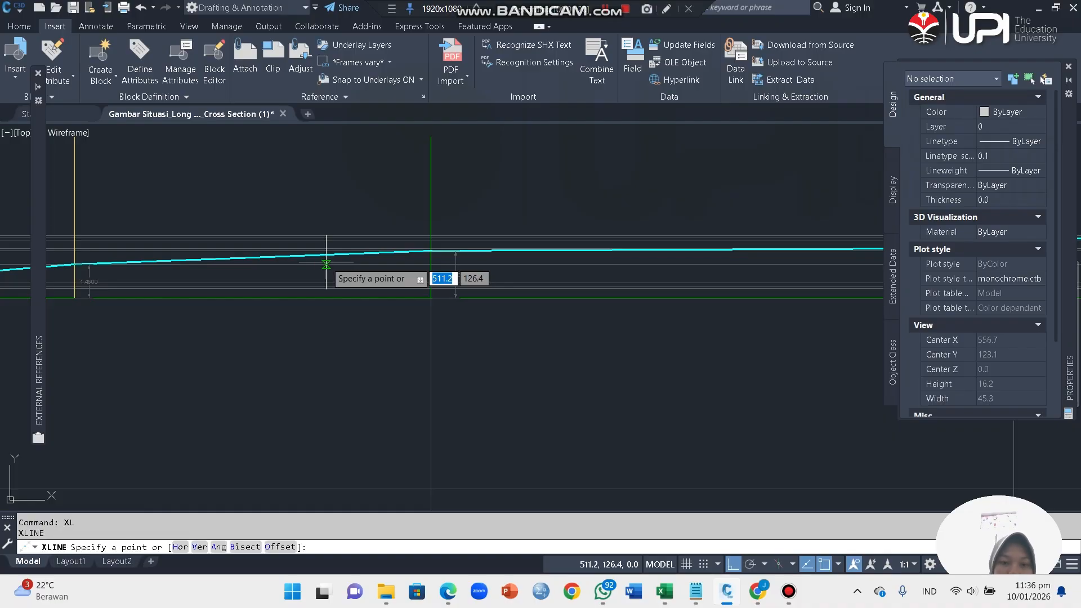
click(431, 250)
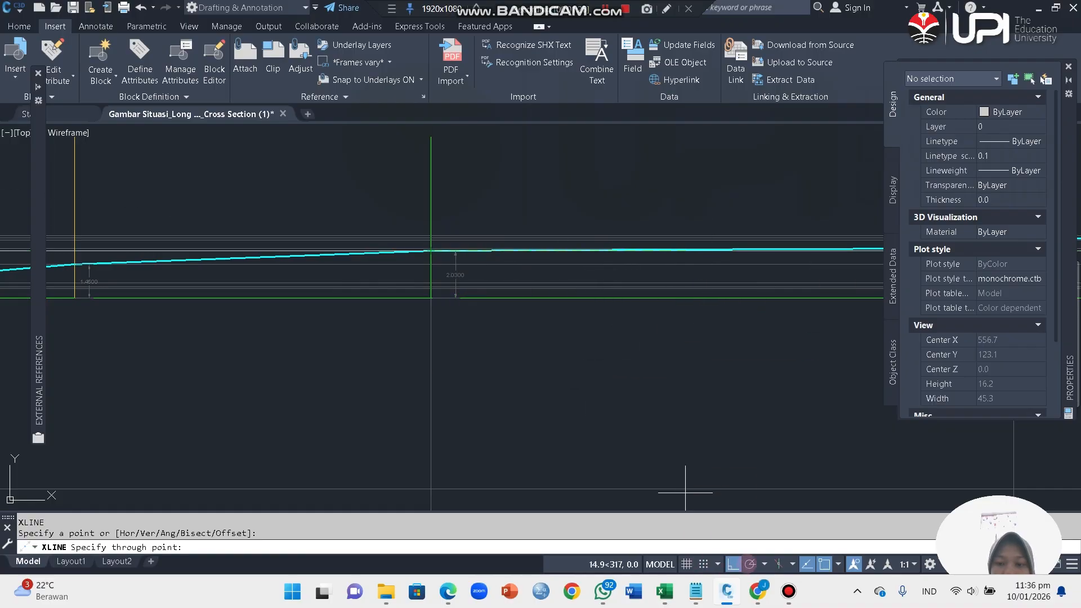
click(743, 248)
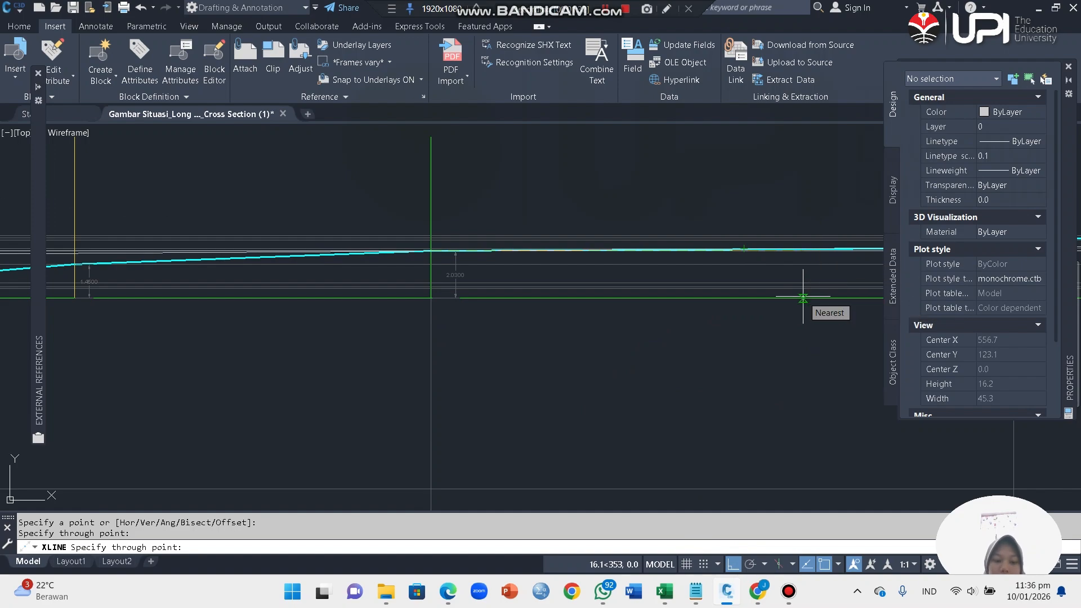
key(ctrl+z)
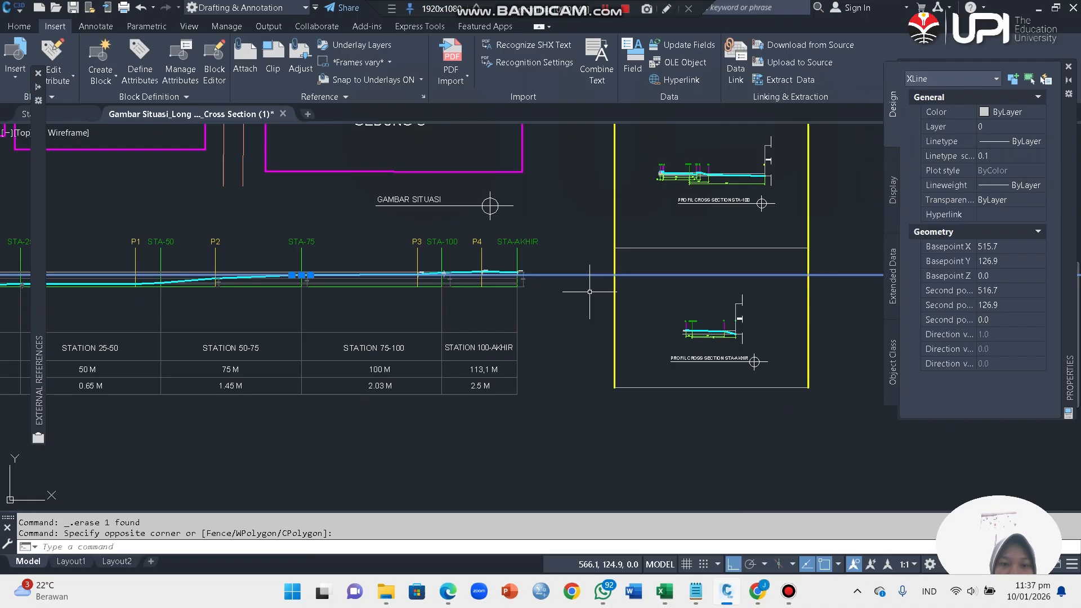
scroll(591, 296, down, 6)
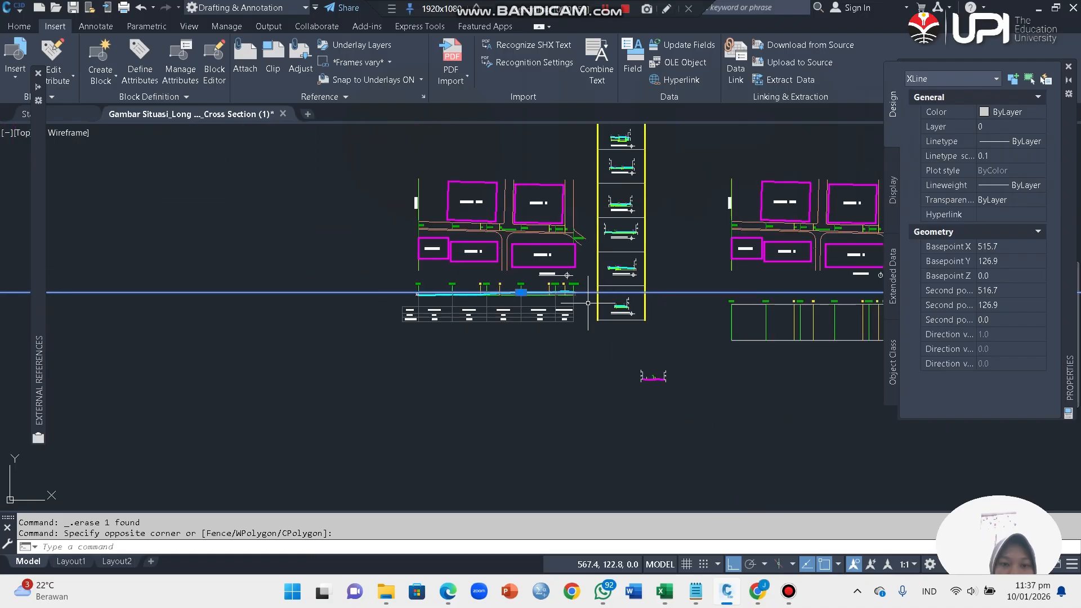
Step: Examine the vertical dimensions at STA-0 between the horizontal construction line and the lower height lines of the long section
scroll(419, 290, up, 8)
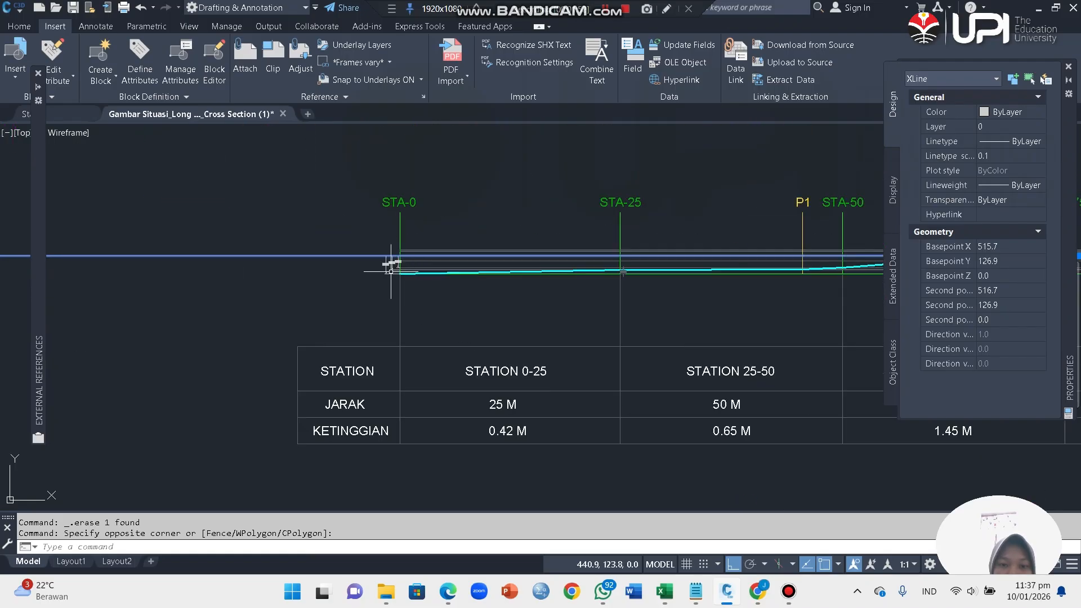
scroll(420, 258, up, 6)
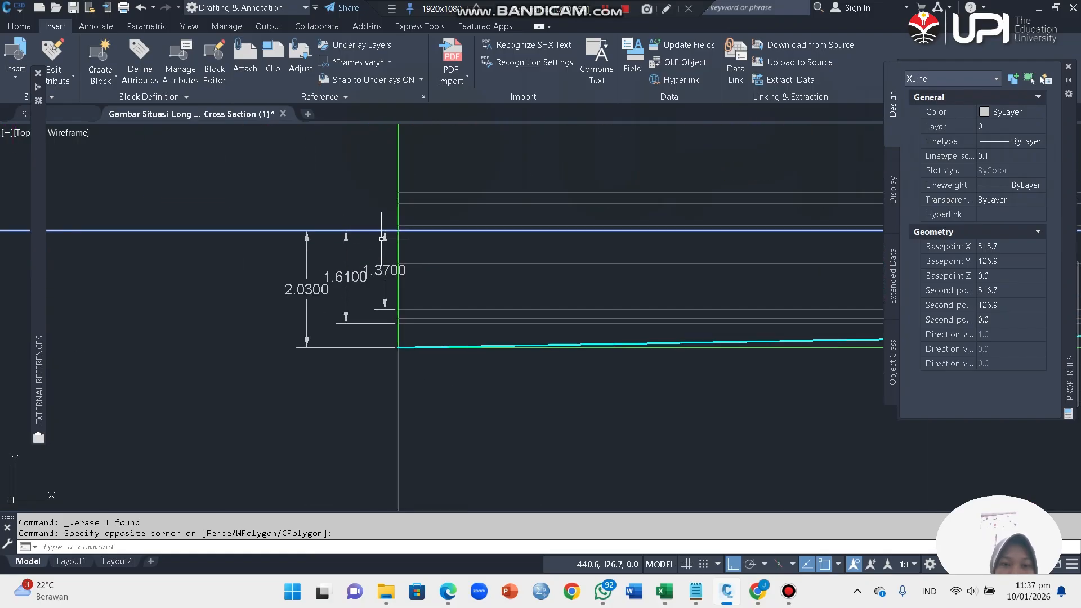
scroll(396, 346, up, 4)
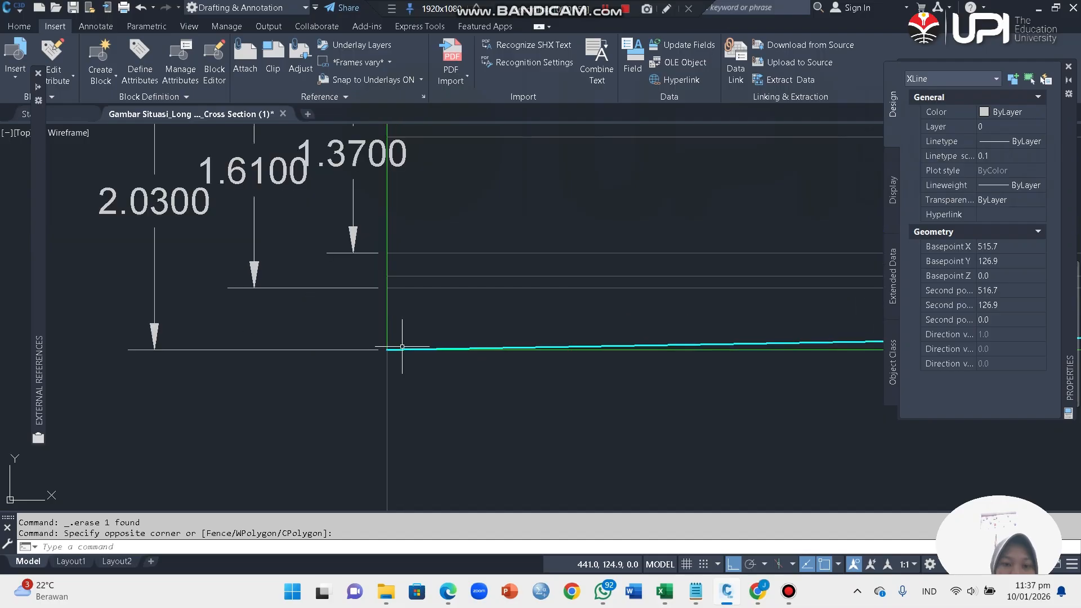
scroll(386, 347, down, 8)
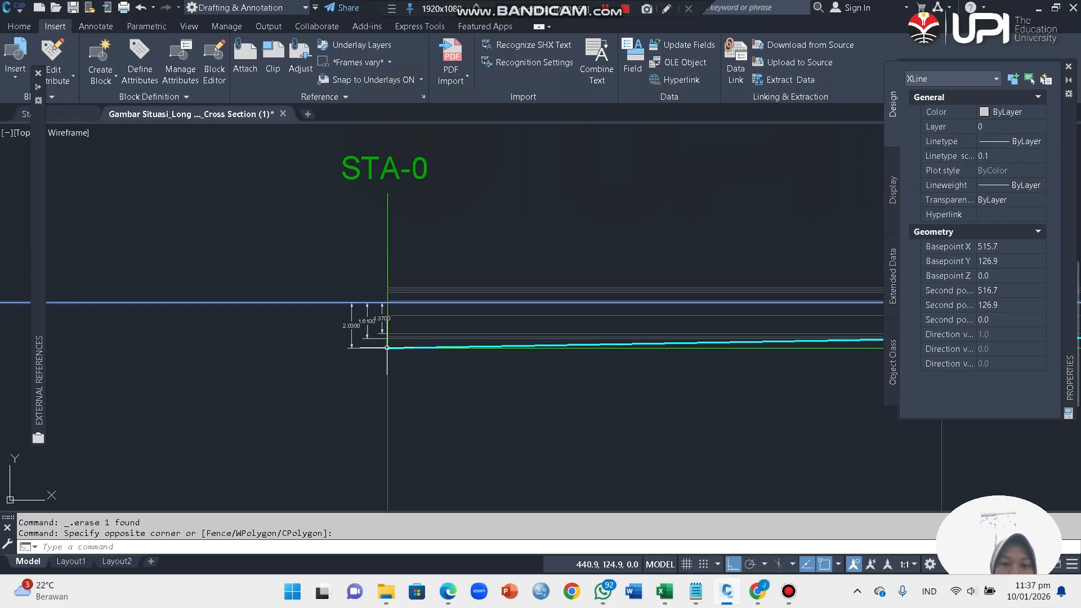
scroll(383, 332, up, 5)
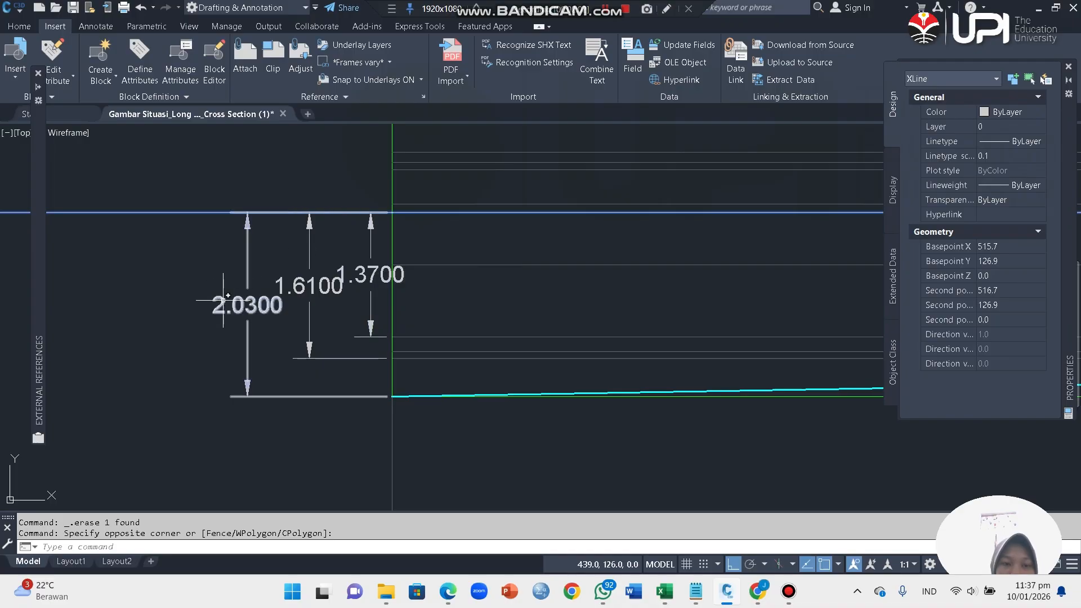
scroll(239, 309, down, 4)
scroll(228, 307, down, 5)
scroll(343, 298, up, 8)
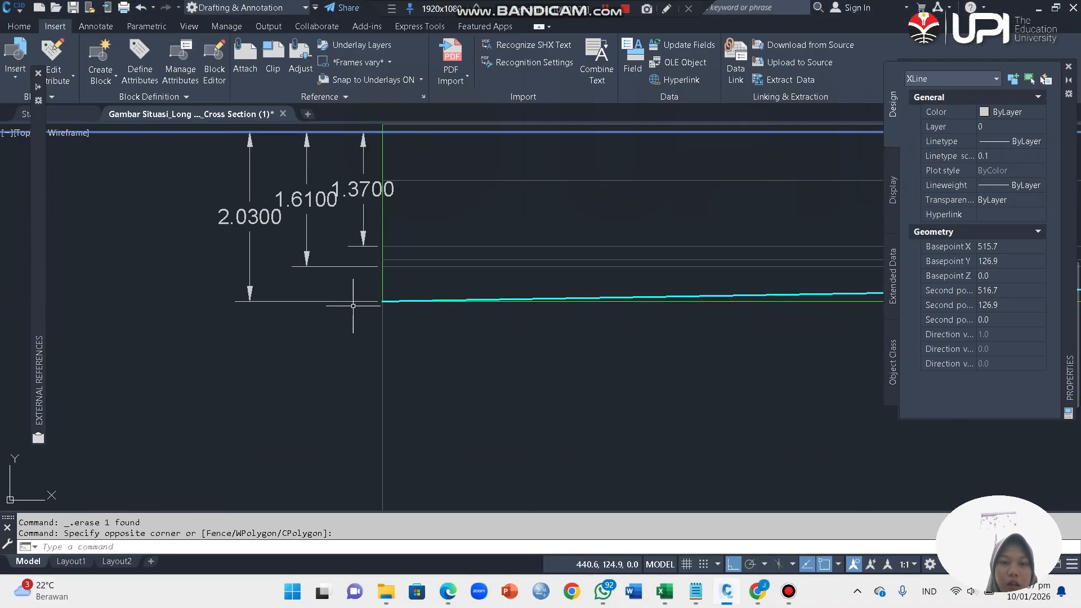
scroll(357, 303, down, 2)
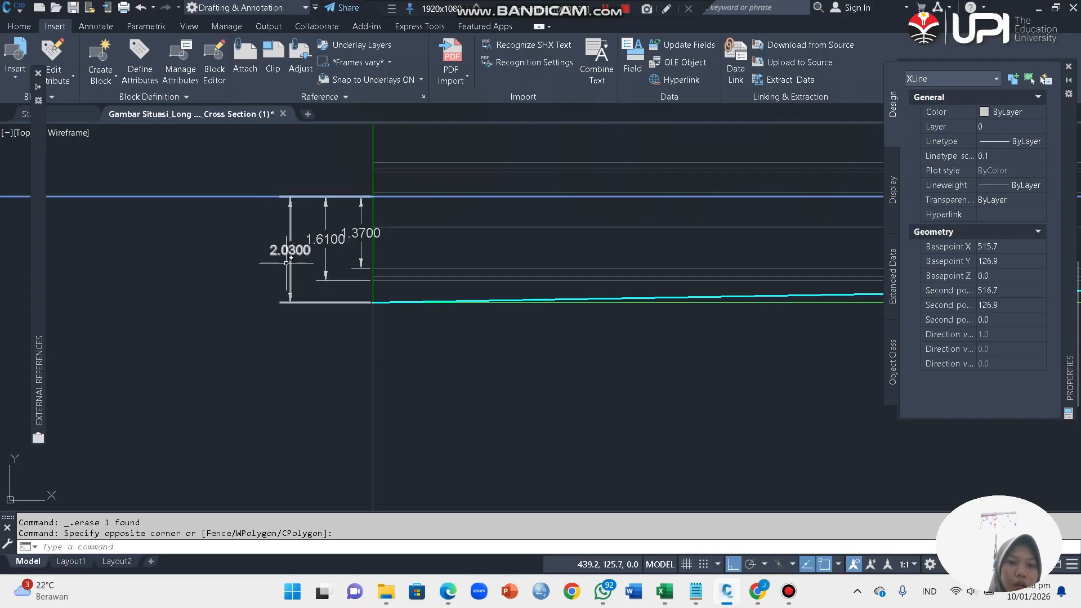
Step: Draw a horizontal XLINE in the STA-0 cross section through the foot of the ground step at A1
scroll(286, 263, down, 5)
scroll(390, 222, up, 4)
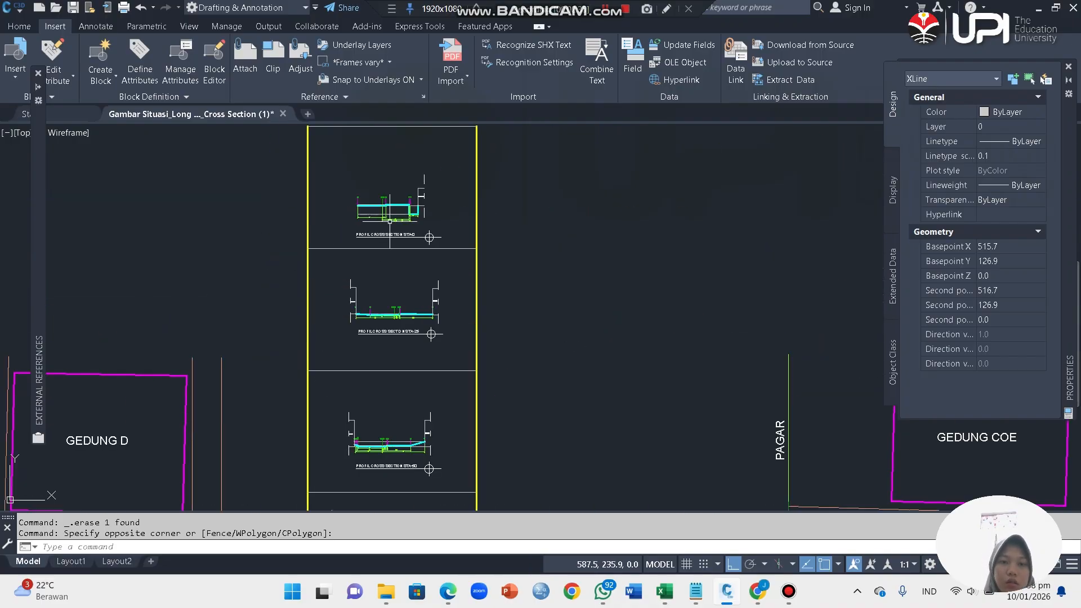
scroll(389, 221, up, 6)
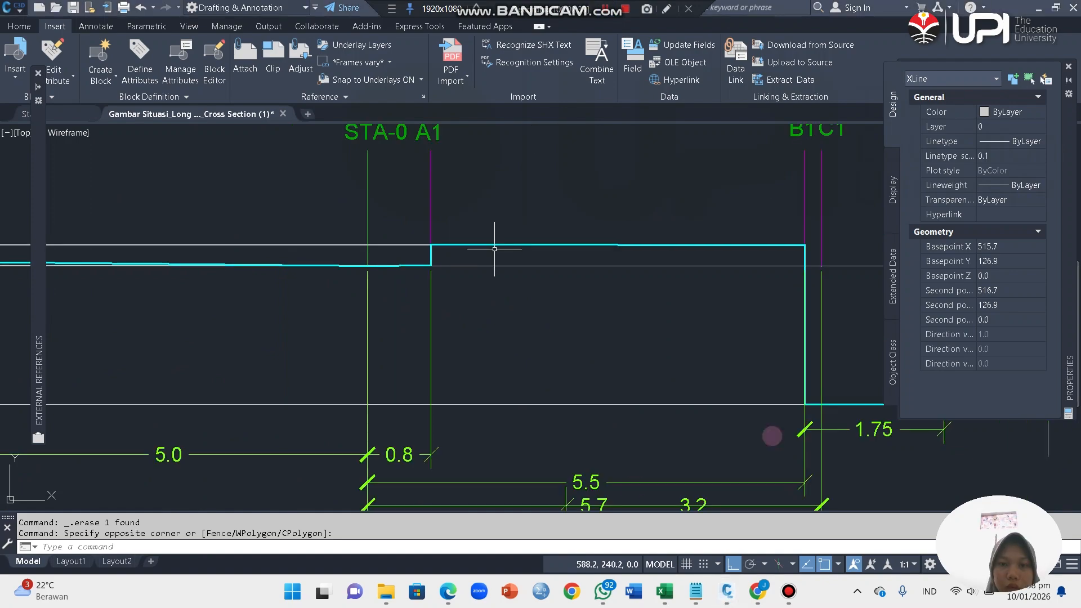
scroll(489, 183, down, 3)
scroll(430, 243, up, 3)
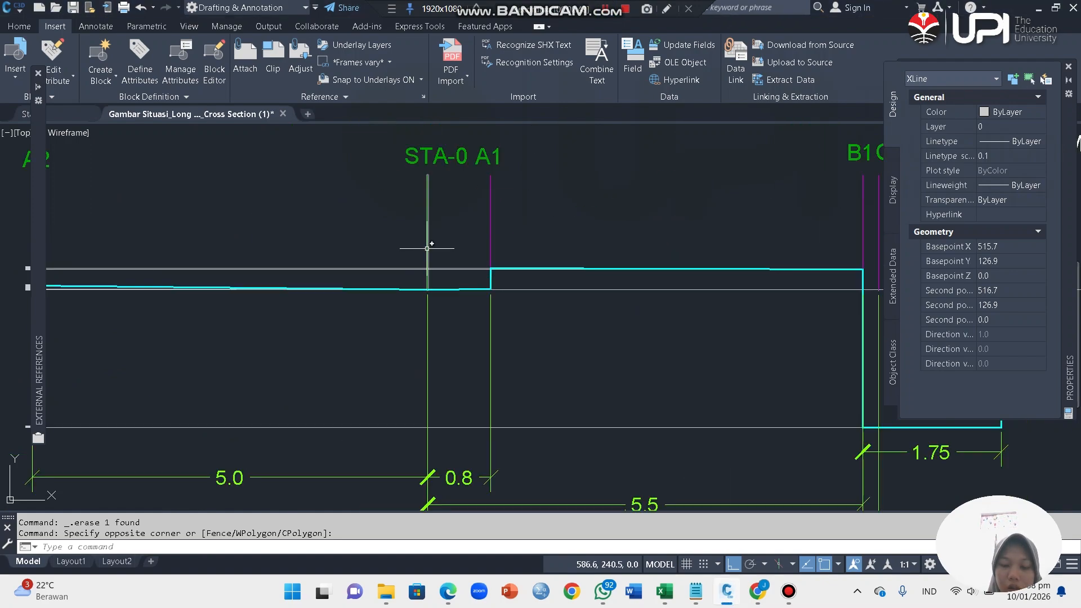
text(xl)
key(Return)
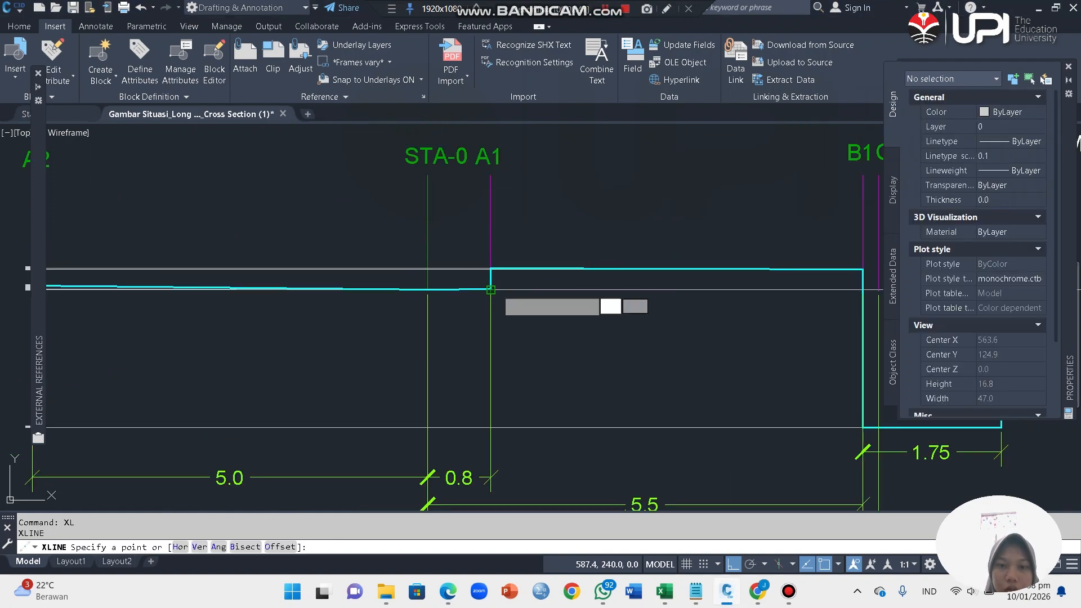
click(490, 289)
click(627, 287)
key(Escape)
scroll(554, 347, down, 7)
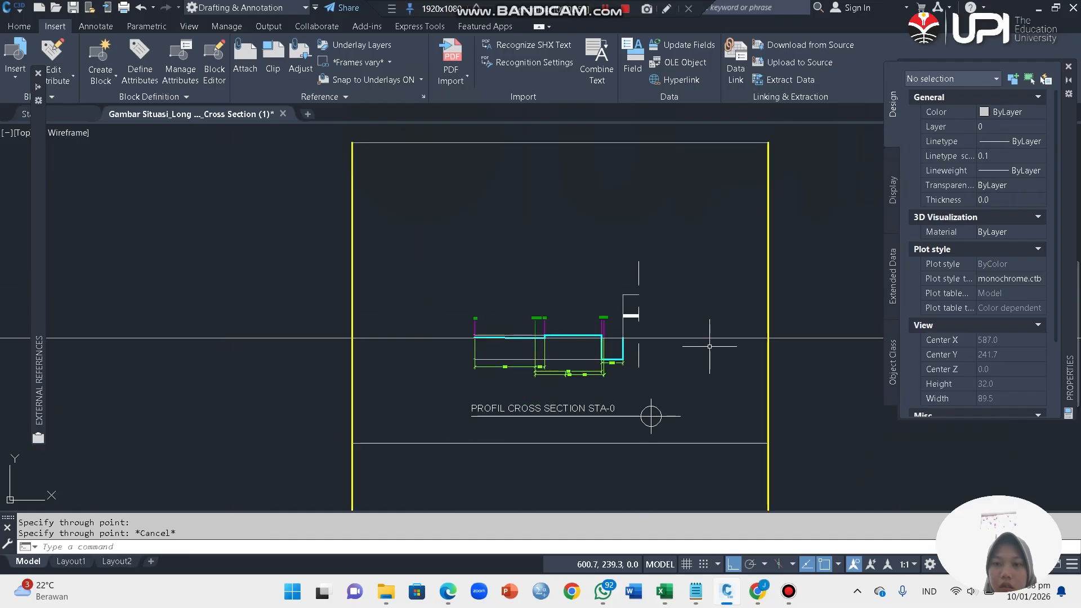
Step: Offset the construction line across the STA-0 cross section upward by 2.03
click(709, 346)
click(686, 327)
scroll(541, 335, up, 4)
text(off)
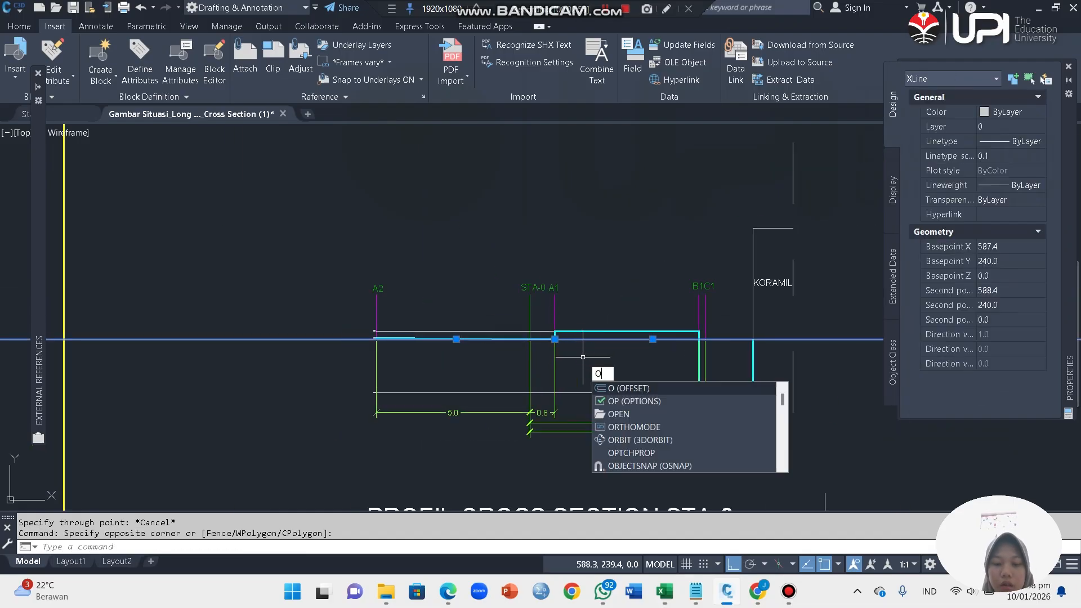
key(Return)
click(588, 339)
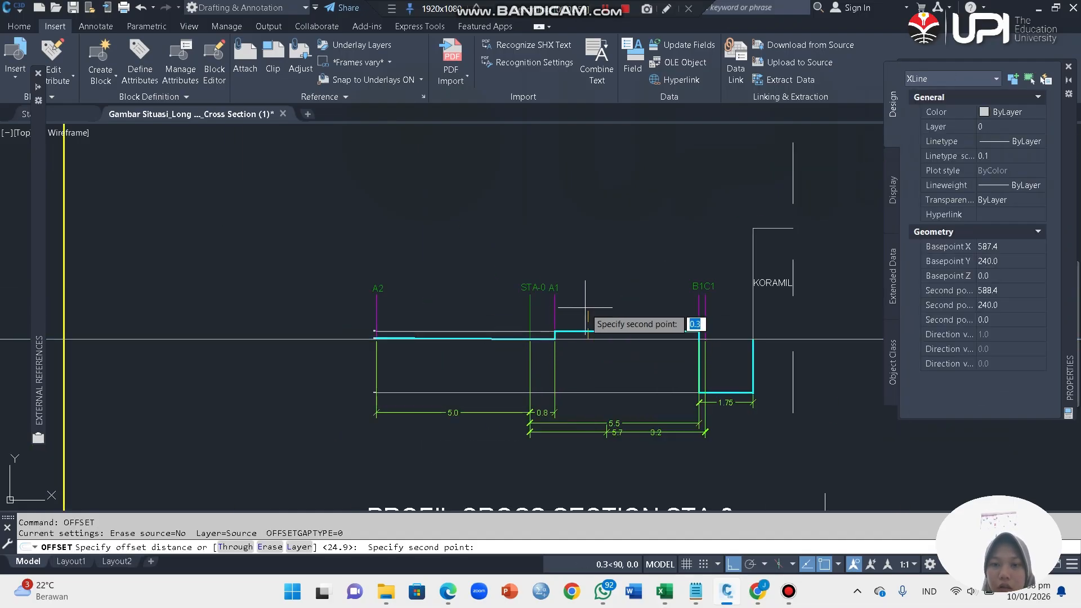
text(2.)
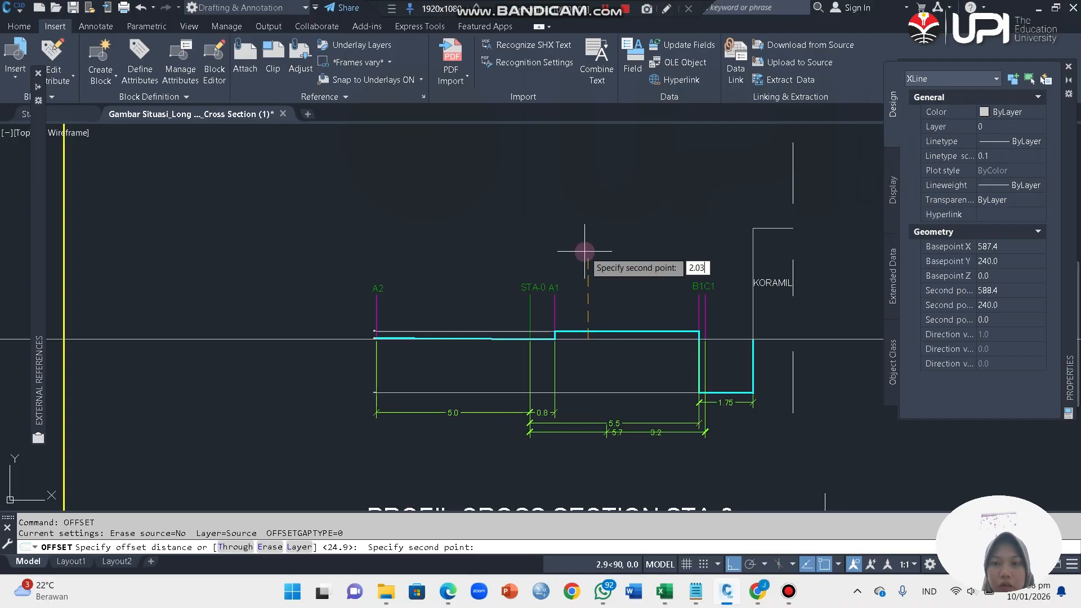
key(Return)
click(585, 252)
key(Escape)
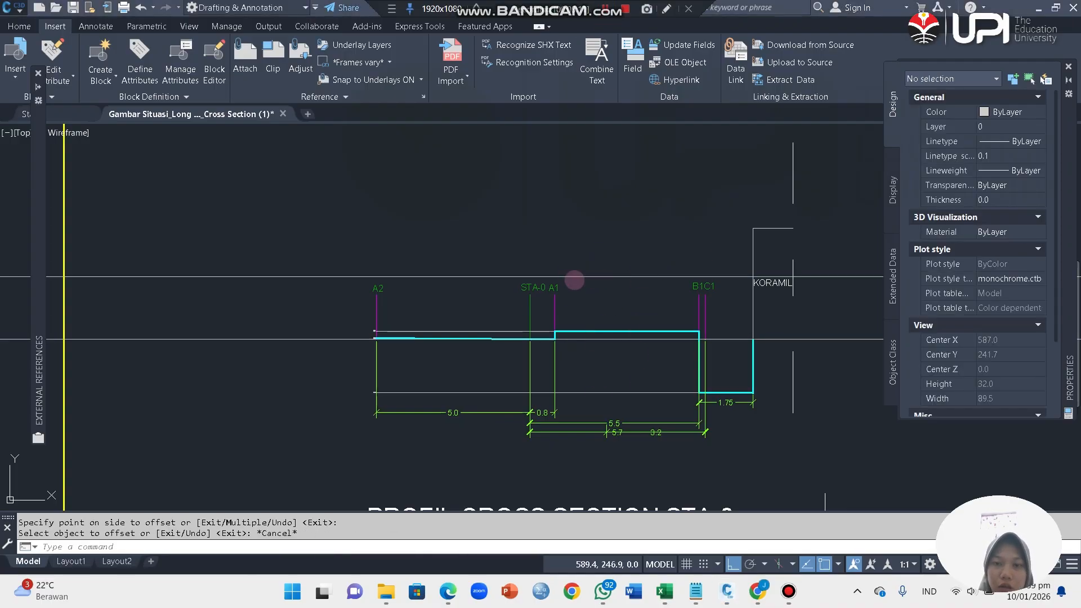
Step: Examine the ground profile and height dimensions along the long section from STA-0 to STA-100 against the horizontal construction line
scroll(574, 281, down, 5)
scroll(506, 377, up, 6)
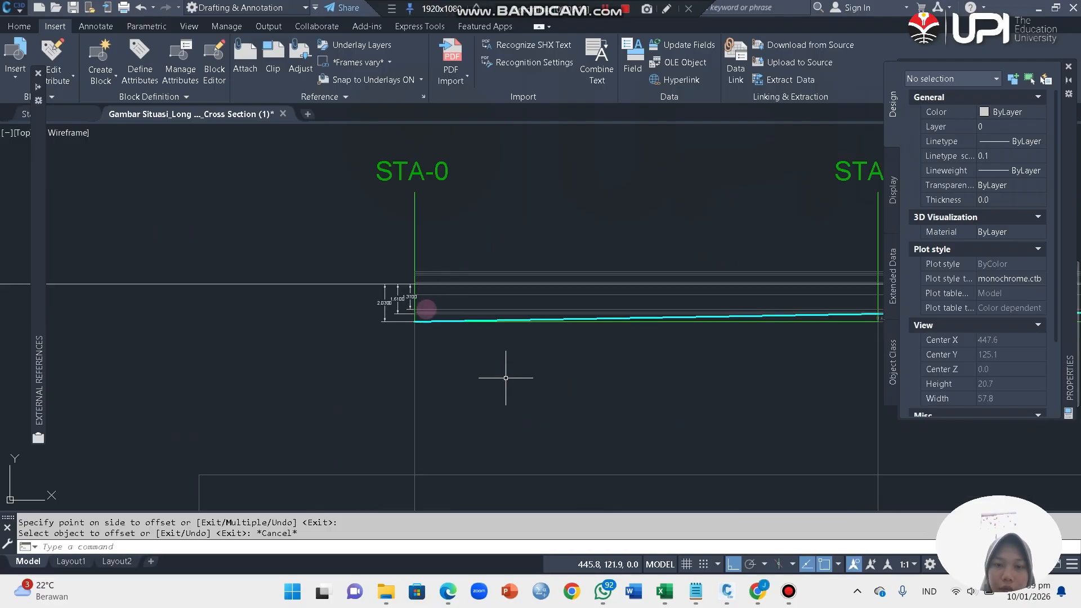
scroll(506, 377, down, 5)
scroll(482, 298, up, 5)
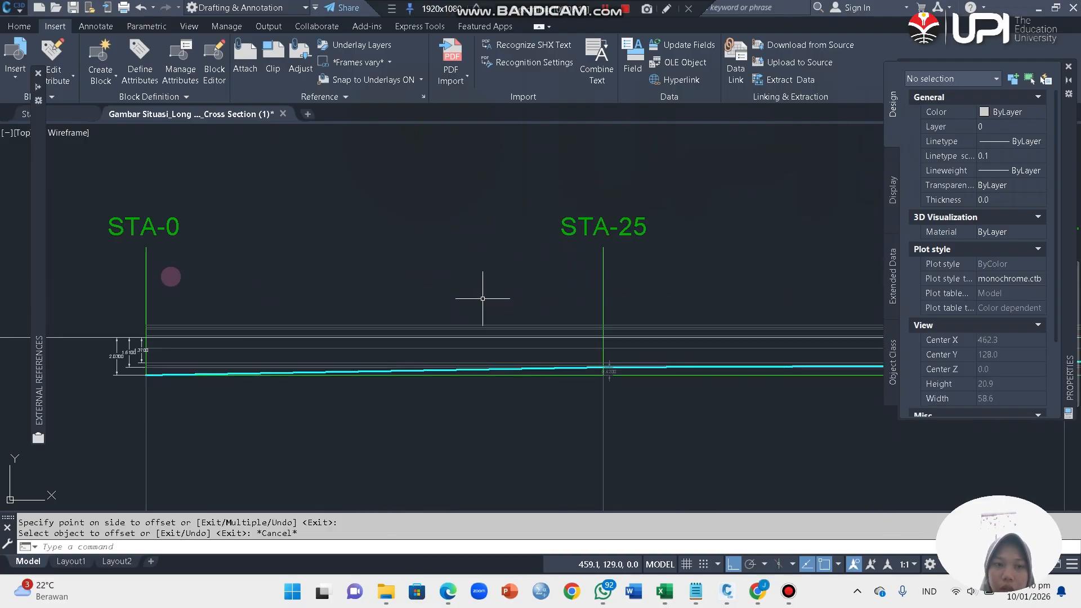
scroll(687, 299, down, 5)
scroll(733, 306, up, 4)
scroll(733, 306, down, 5)
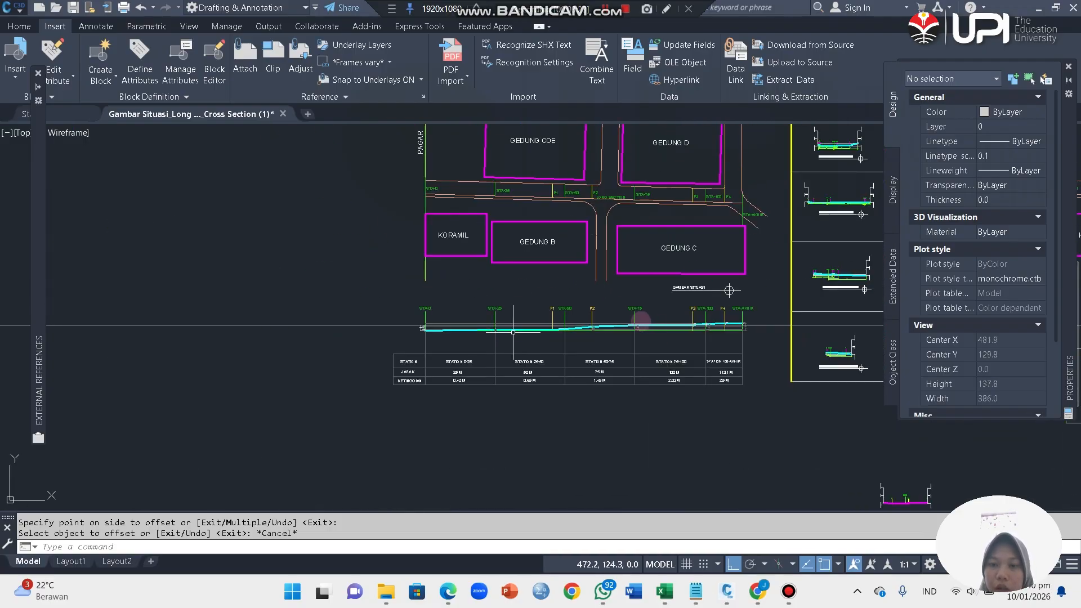
scroll(639, 319, up, 5)
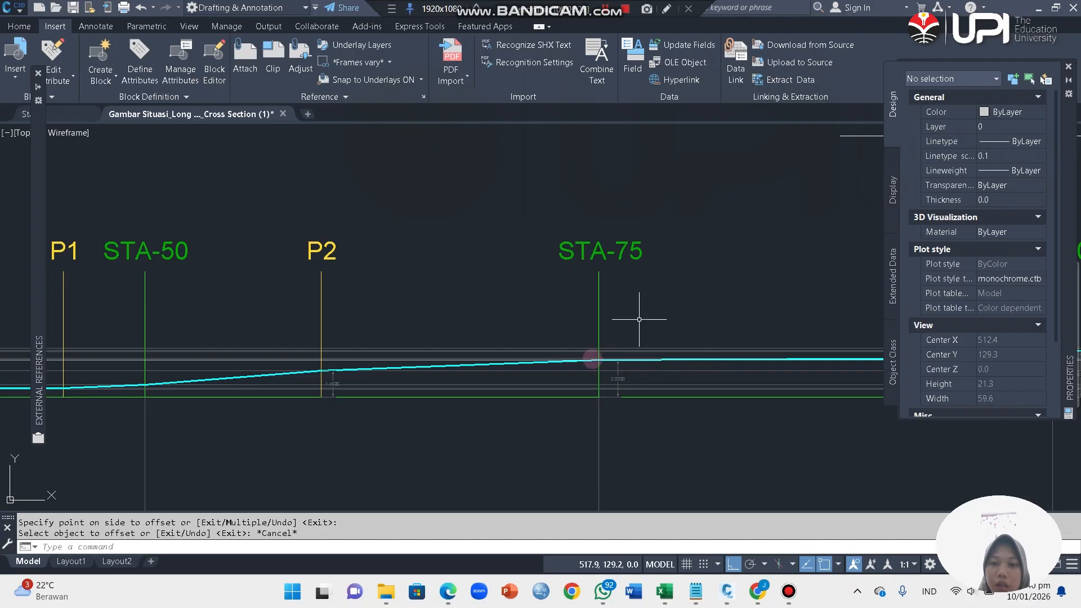
scroll(639, 319, down, 5)
scroll(678, 356, up, 5)
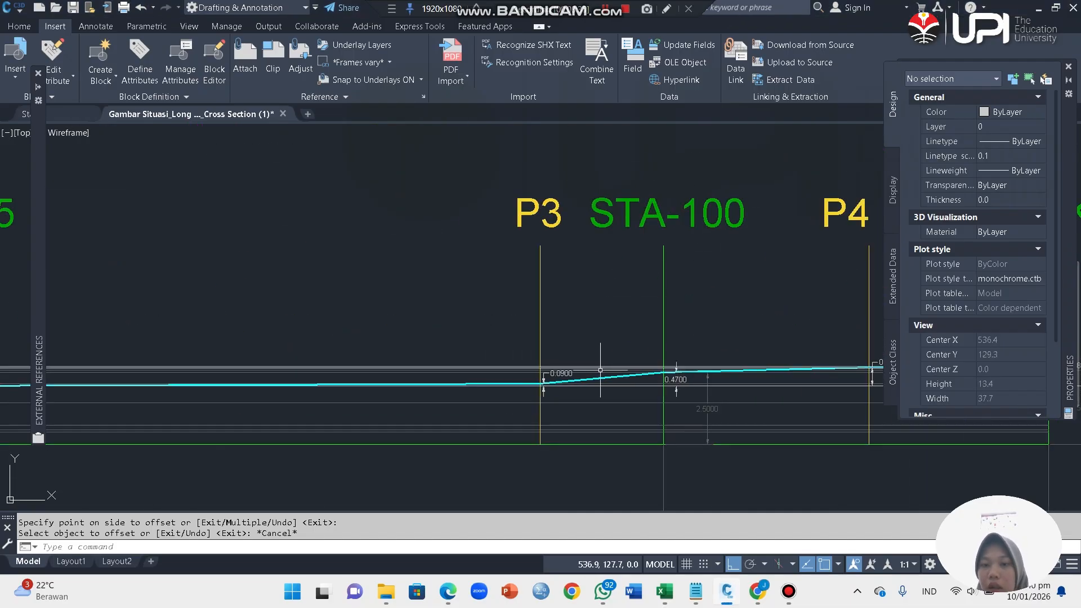
scroll(615, 289, down, 5)
scroll(607, 350, up, 5)
scroll(607, 349, up, 10)
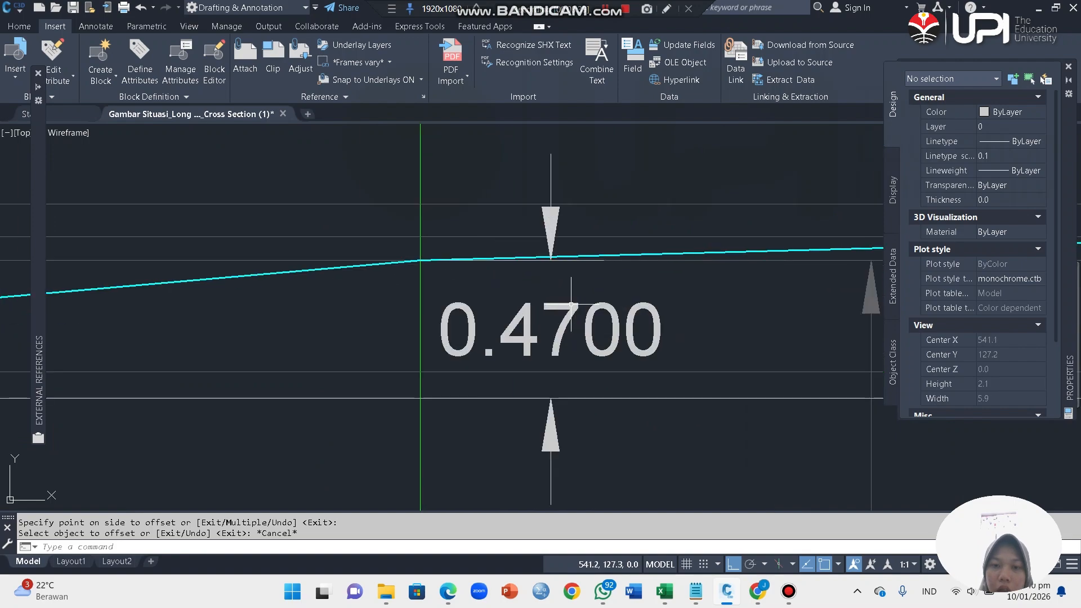
Step: Draw an XLINE across the STA-100 cross section through the foot of the ground step at A1
scroll(638, 262, down, 20)
scroll(654, 261, up, 12)
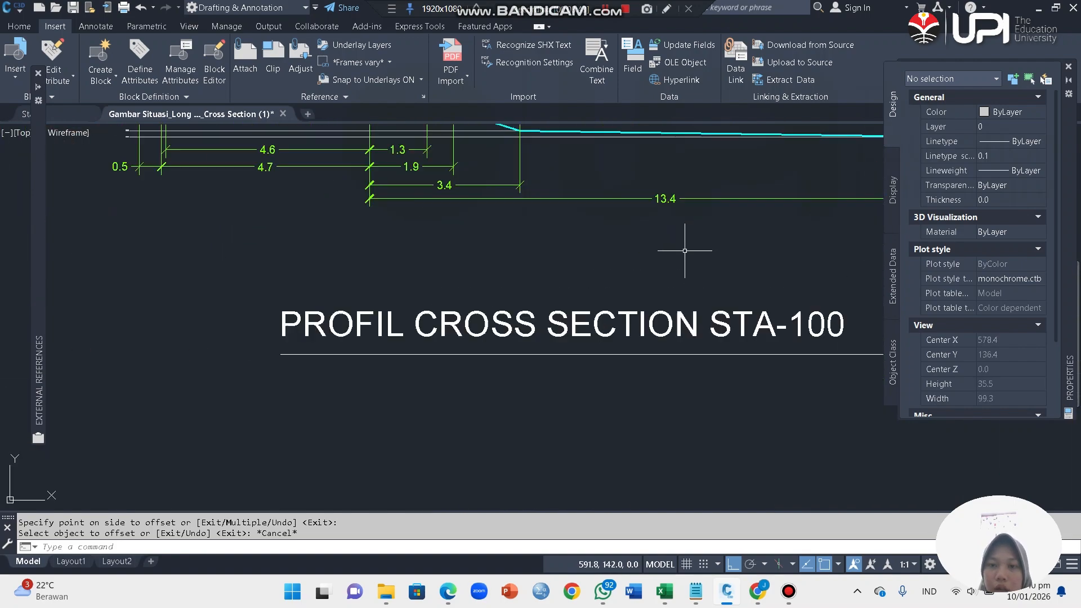
scroll(571, 209, down, 4)
scroll(534, 138, up, 4)
scroll(410, 168, down, 4)
scroll(425, 152, up, 3)
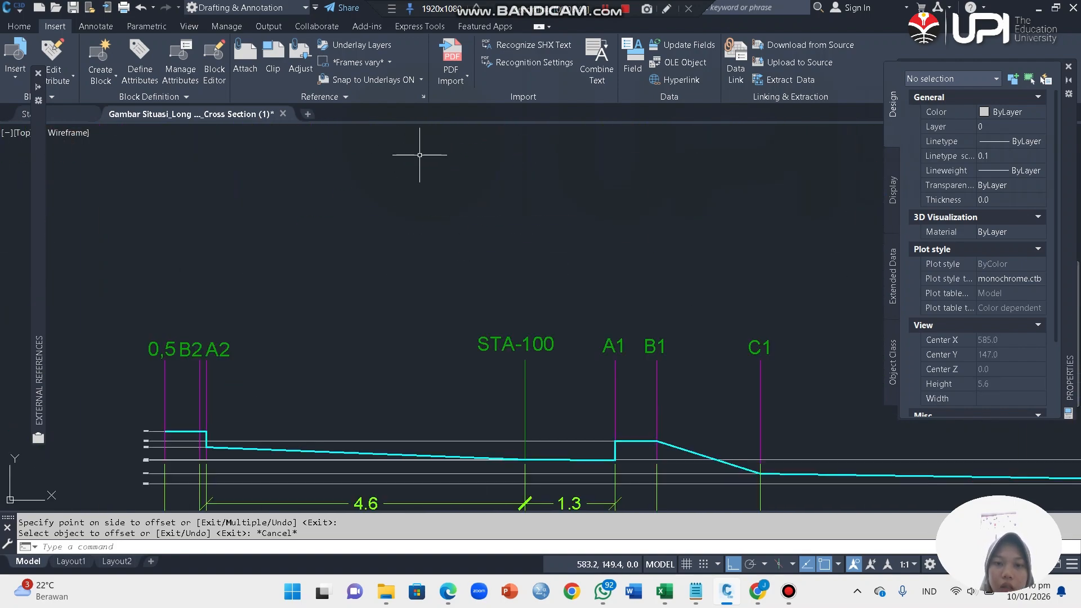
scroll(489, 338, down, 5)
scroll(599, 405, up, 6)
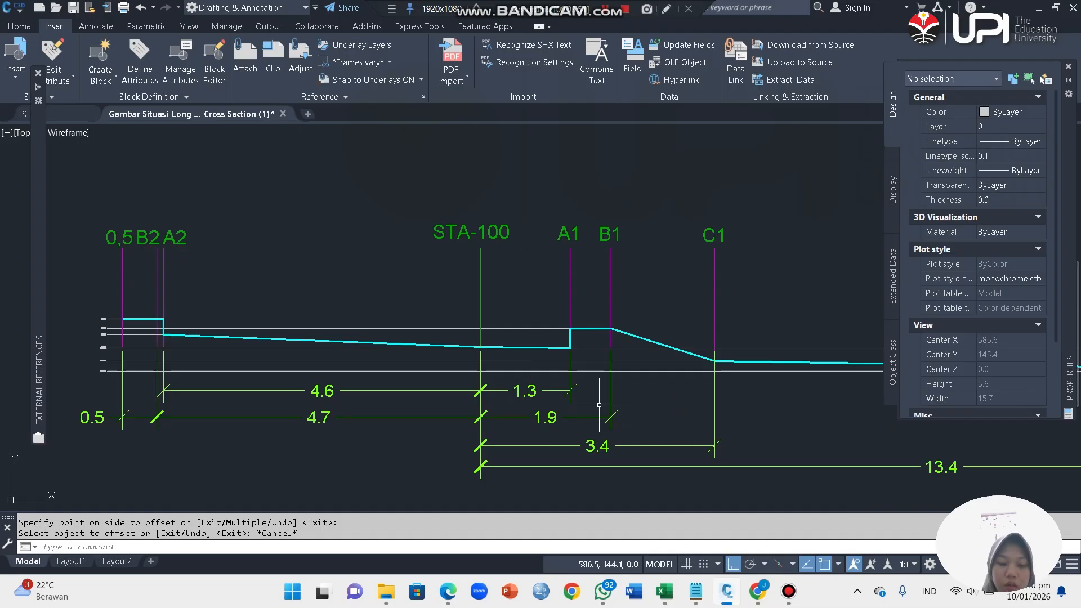
text(XL)
key(Return)
scroll(559, 377, up, 4)
click(588, 302)
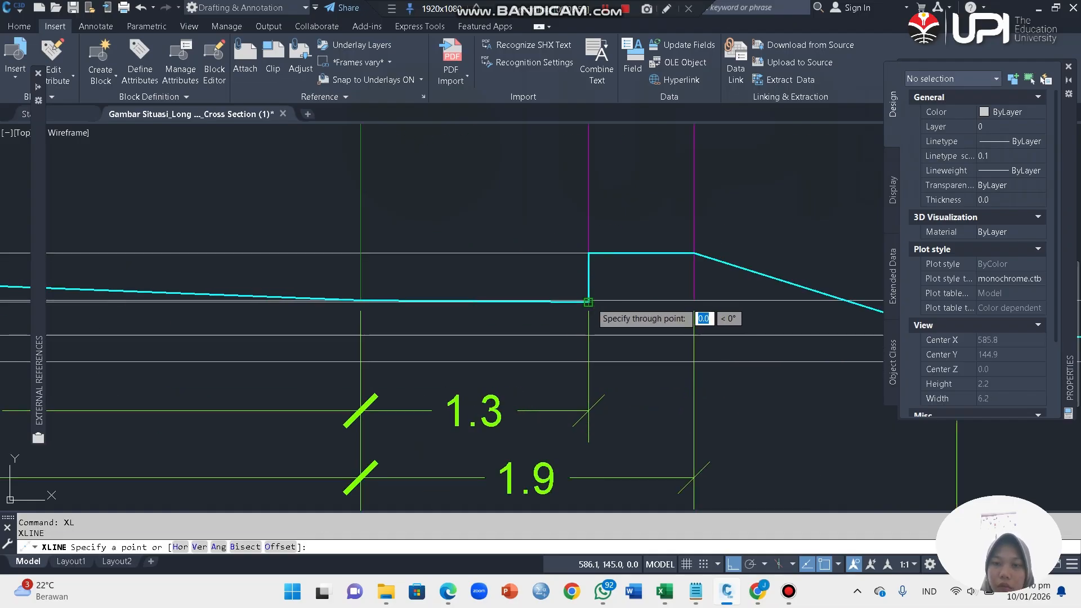
scroll(589, 301, down, 4)
key(Escape)
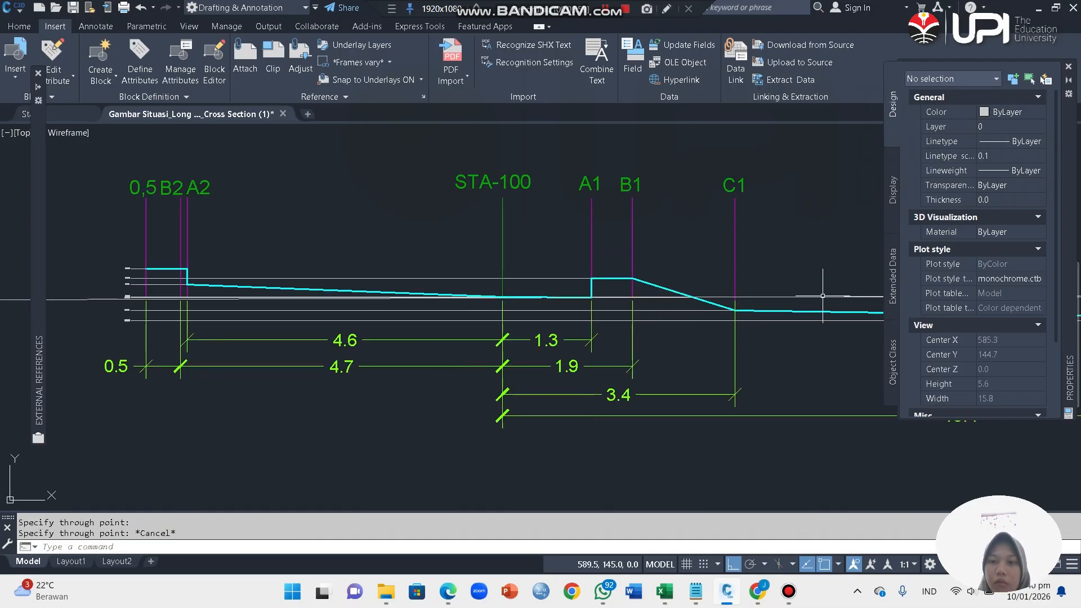
Step: Check the height difference at STA-100 on the long section and offset the STA-100 cross section's construction line downward by 0.47
scroll(554, 310, down, 5)
click(730, 318)
click(720, 294)
scroll(574, 312, up, 4)
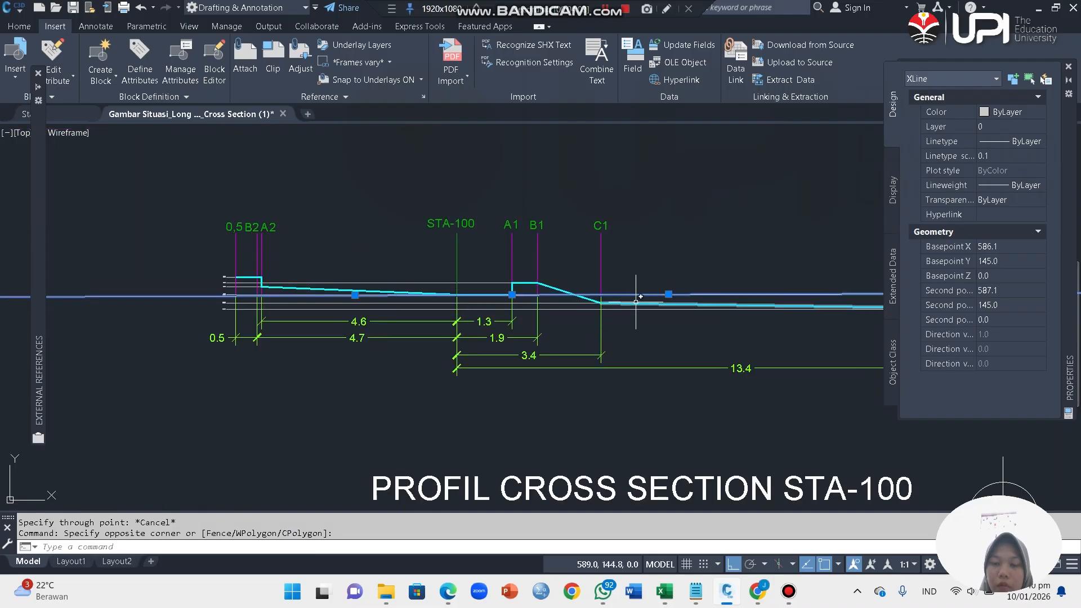
scroll(595, 293, up, 4)
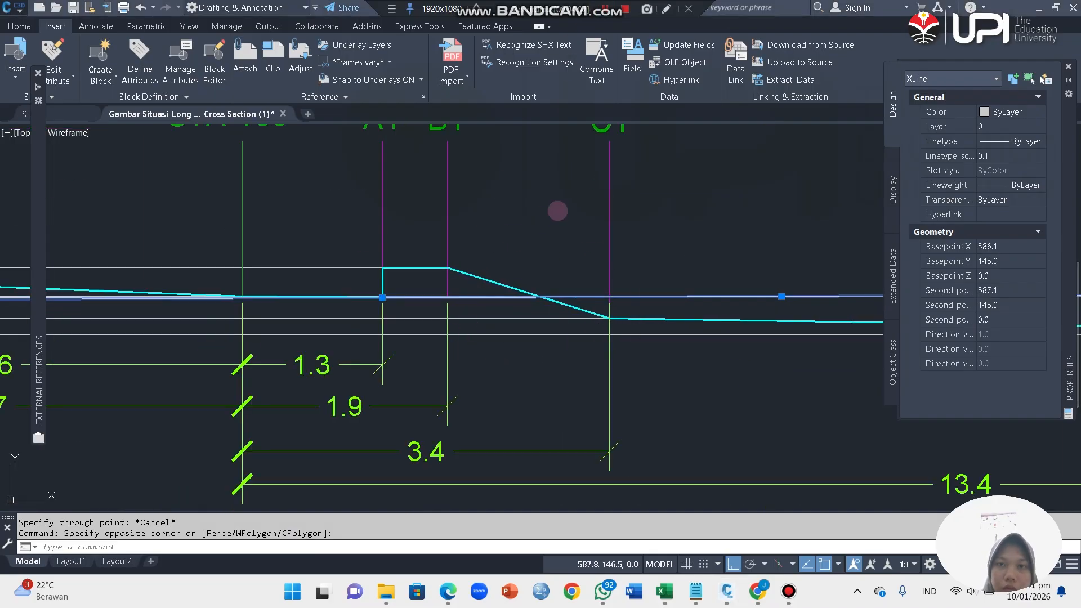
scroll(557, 172, down, 12)
scroll(251, 316, up, 6)
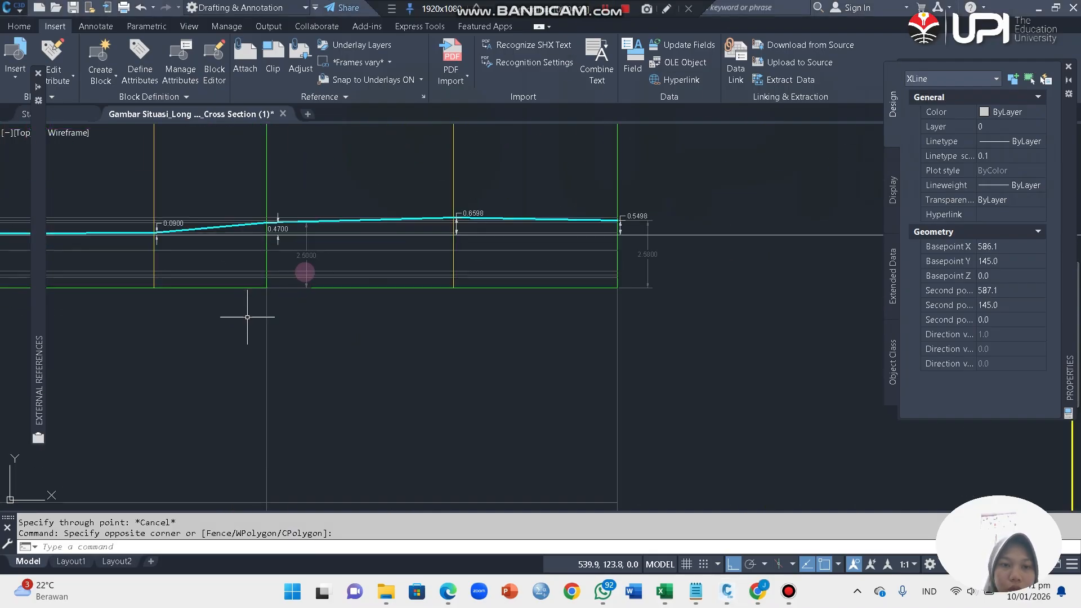
scroll(305, 272, down, 2)
scroll(290, 244, up, 8)
scroll(290, 244, down, 8)
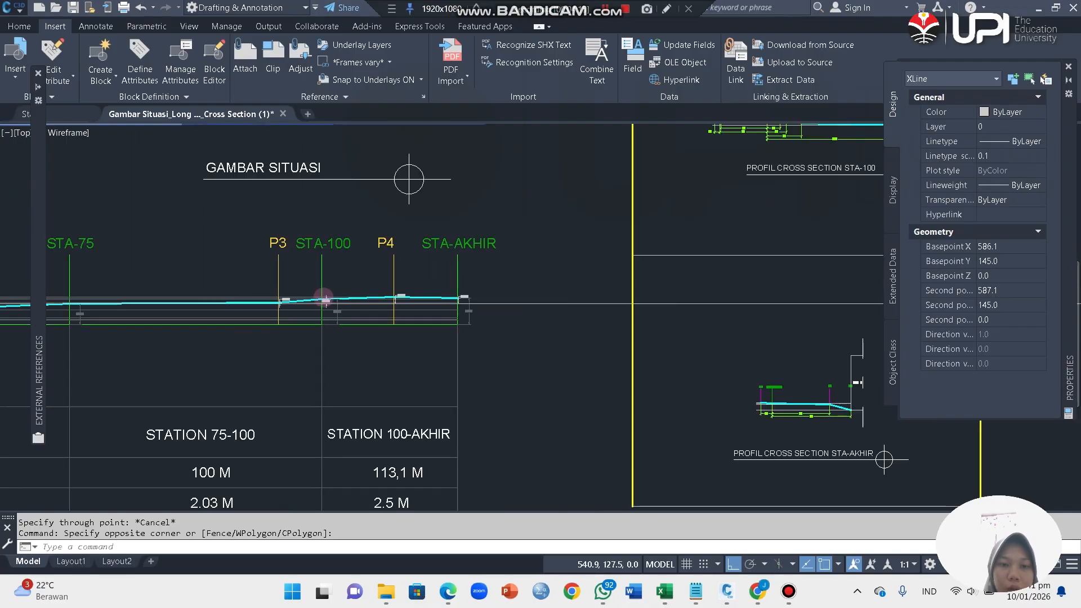
scroll(499, 264, up, 7)
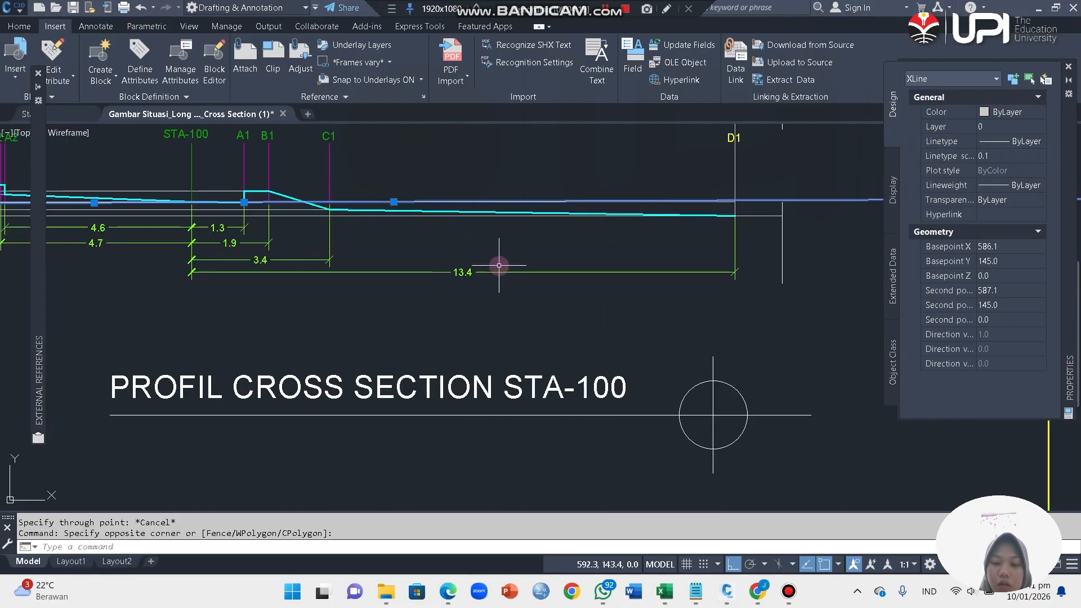
click(470, 200)
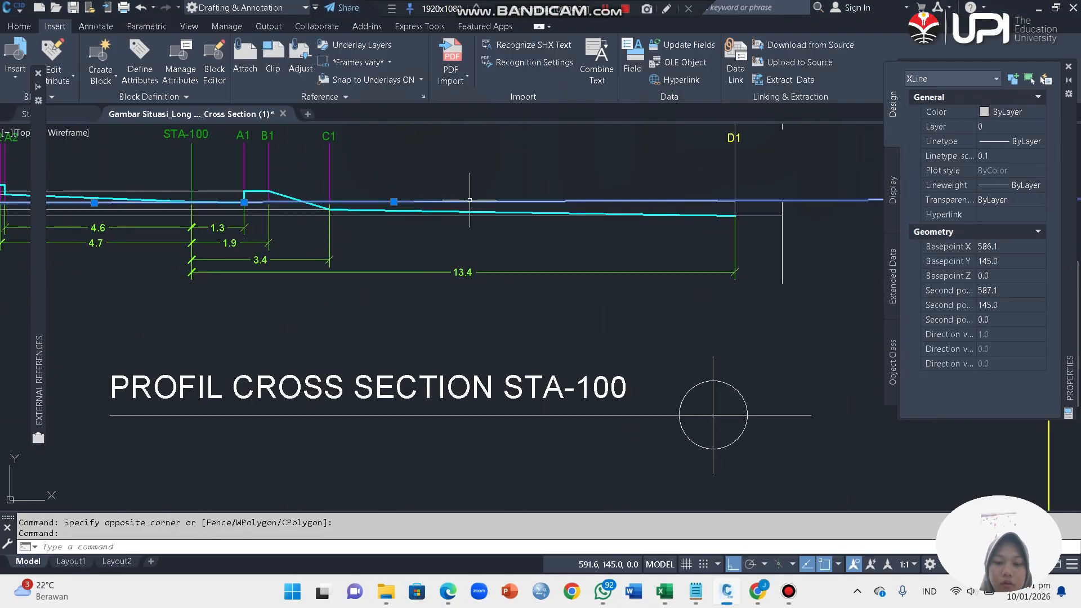
text(O)
key(Return)
click(392, 200)
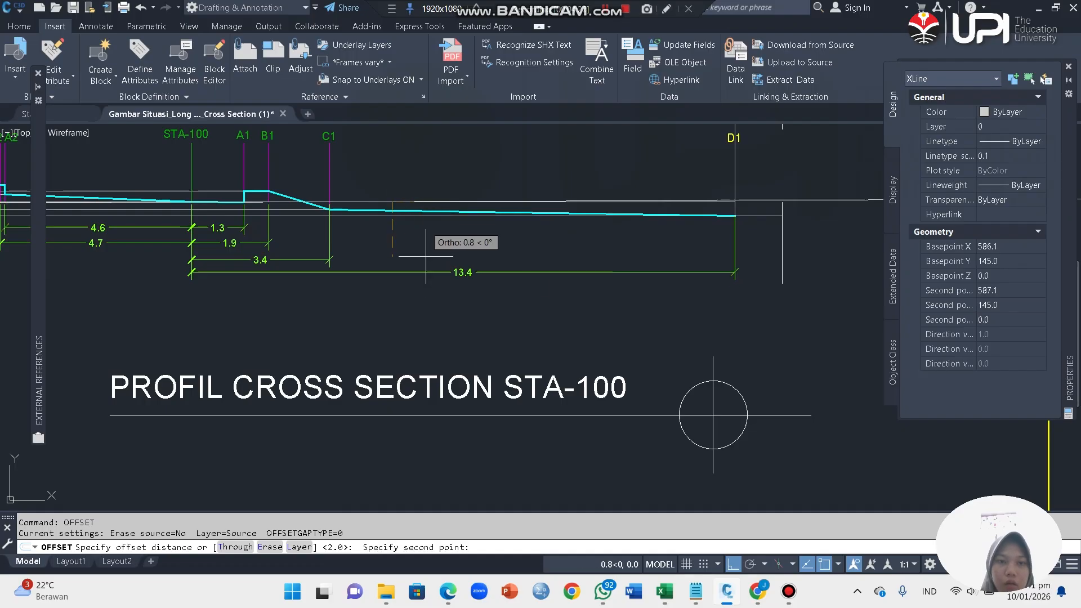
text(0.47)
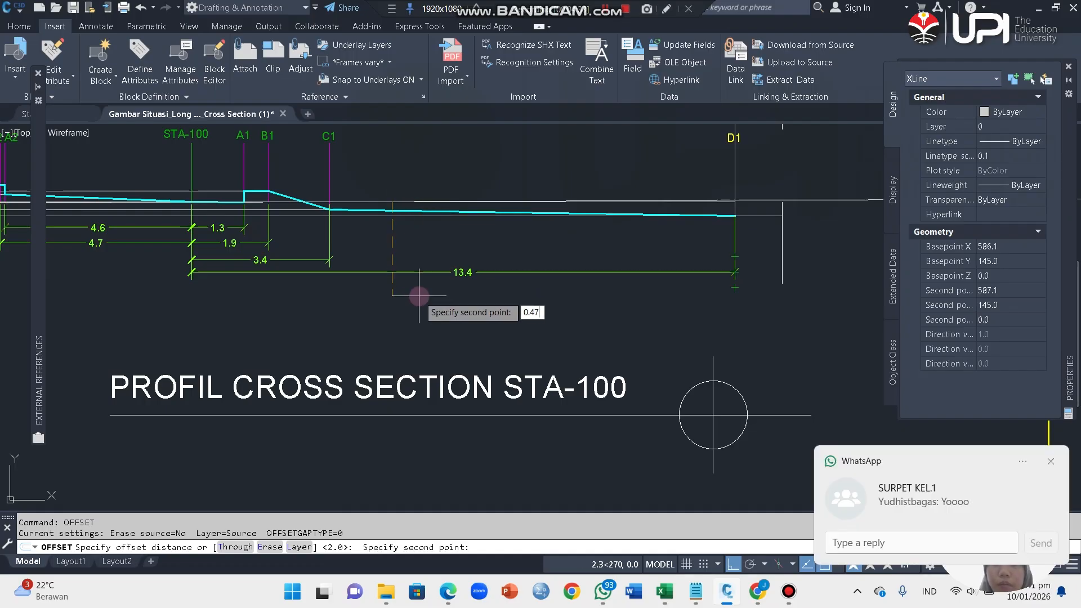
key(Return)
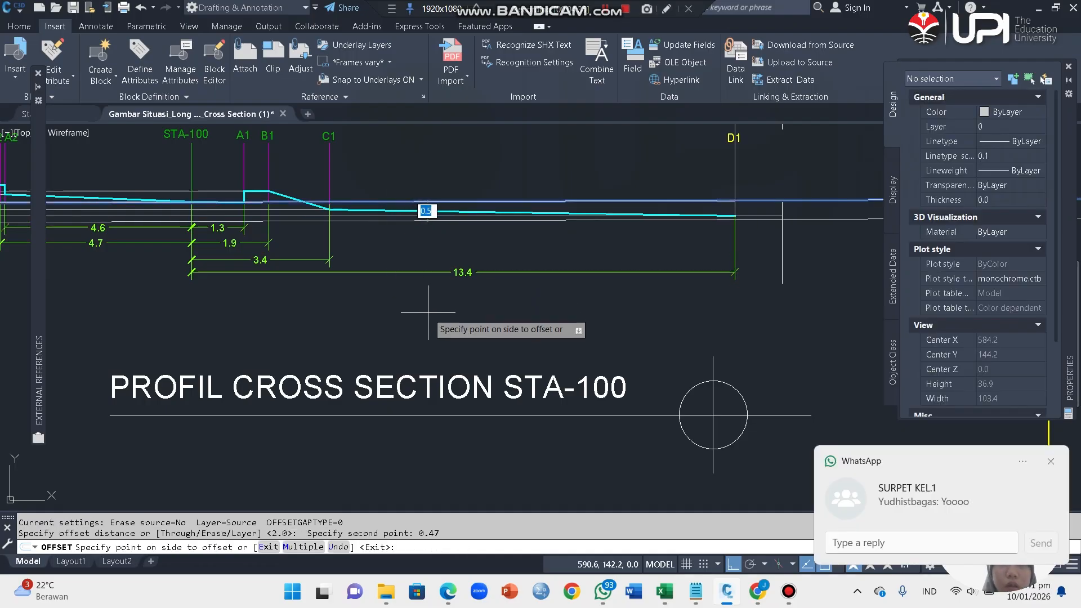
click(420, 298)
key(Escape)
Step: Examine the construction lines across the STA-100 cross section, the overall sheet layout and the STA-25 cross section
scroll(468, 242, down, 4)
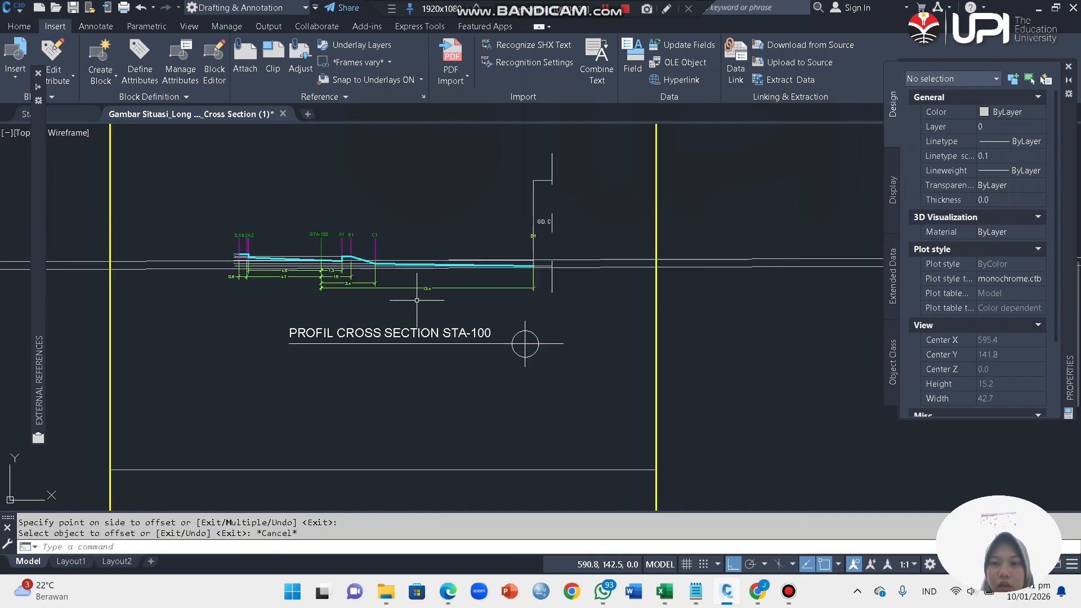
scroll(553, 260, up, 4)
scroll(552, 261, down, 4)
scroll(460, 326, up, 6)
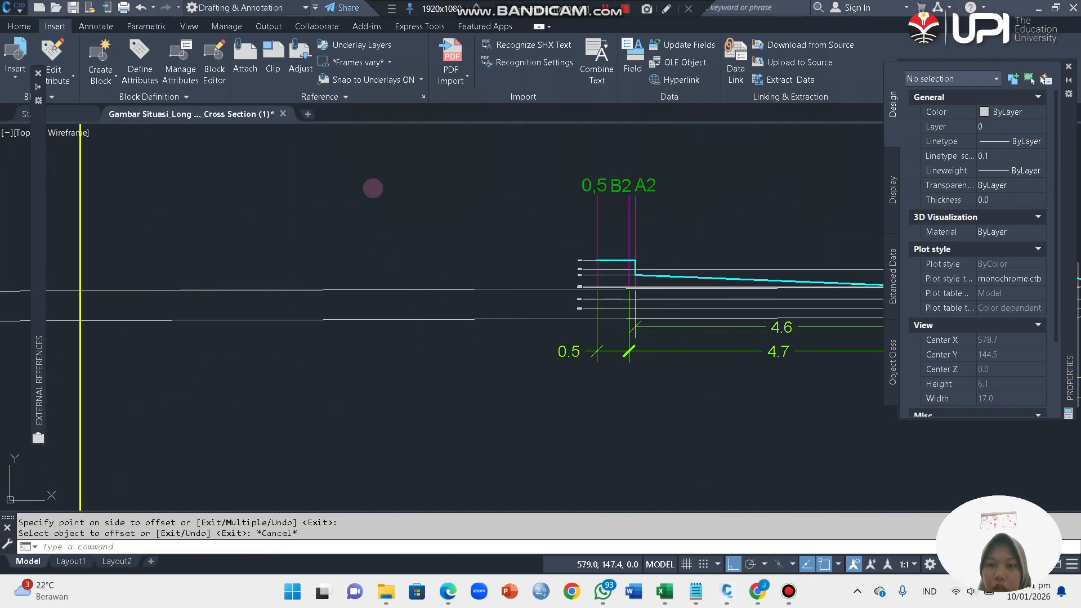
scroll(374, 187, down, 5)
scroll(673, 213, up, 2)
scroll(603, 248, down, 4)
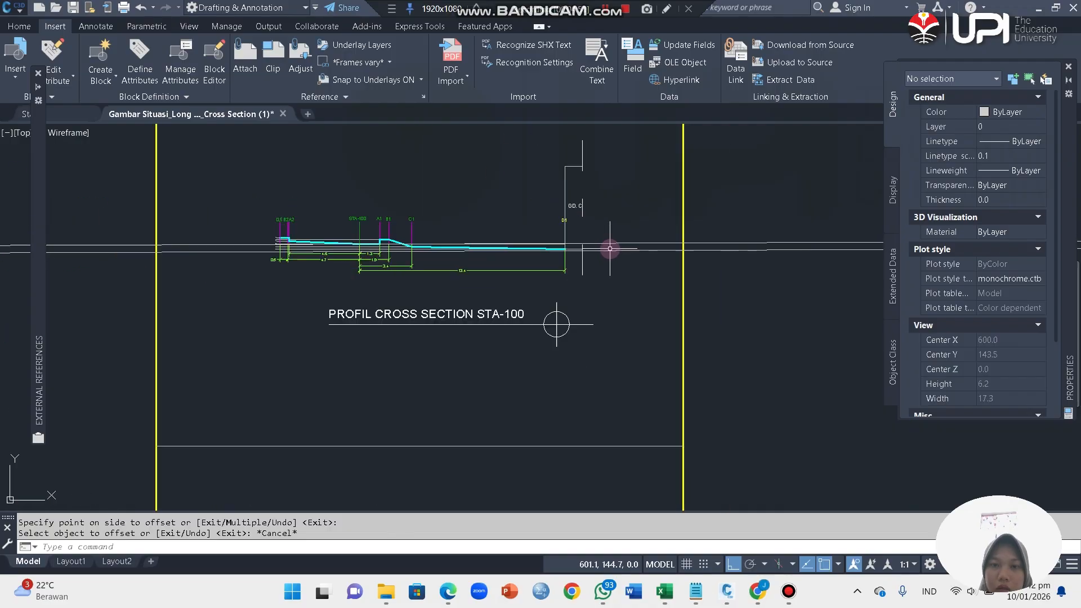
scroll(461, 249, up, 4)
scroll(397, 208, down, 10)
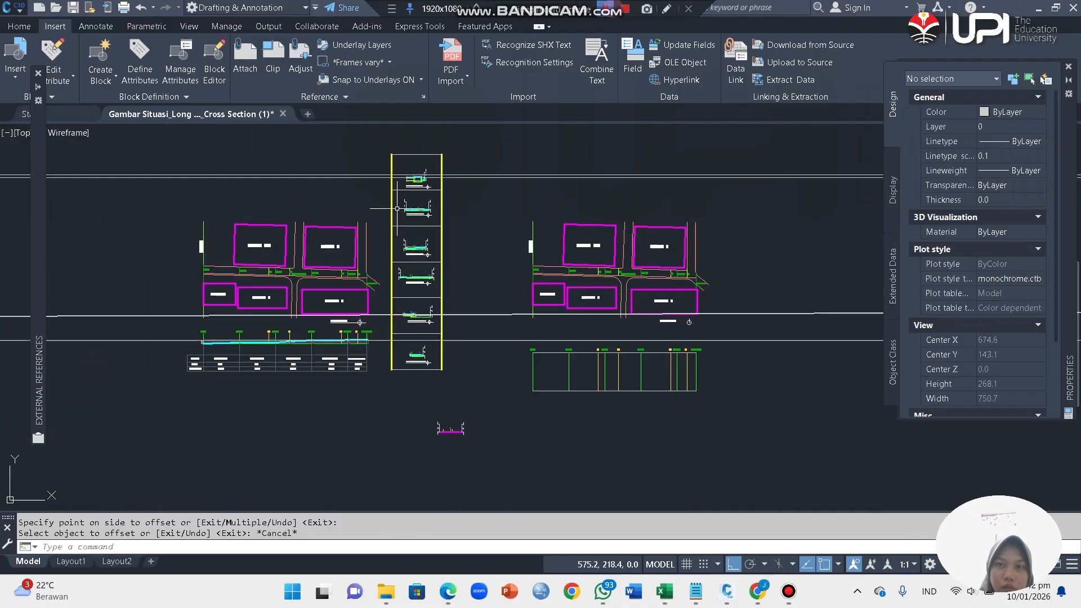
scroll(445, 249, up, 12)
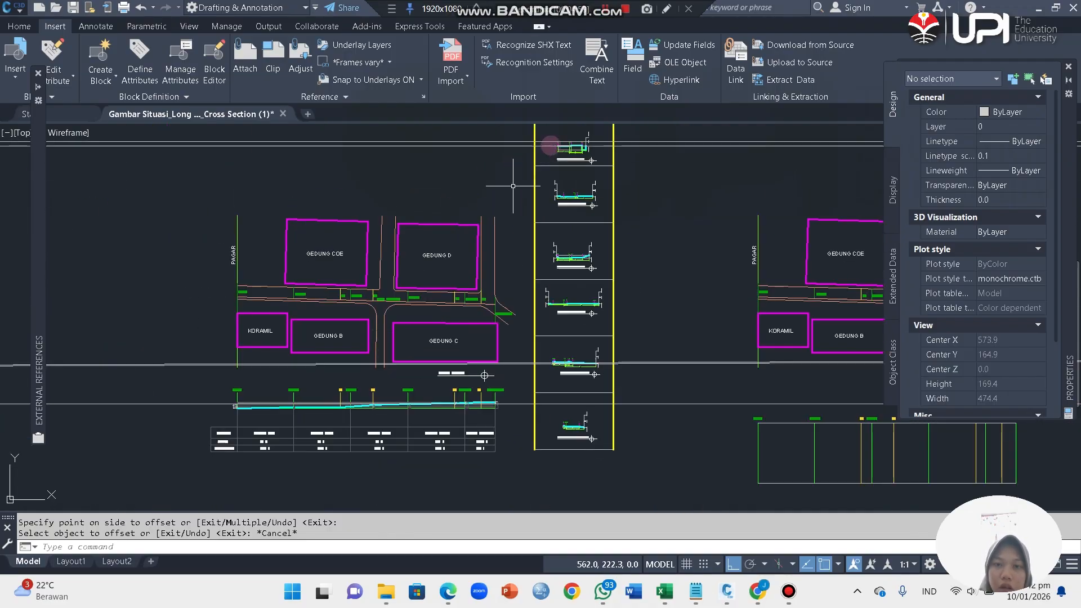
scroll(550, 306, down, 4)
scroll(546, 402, up, 1)
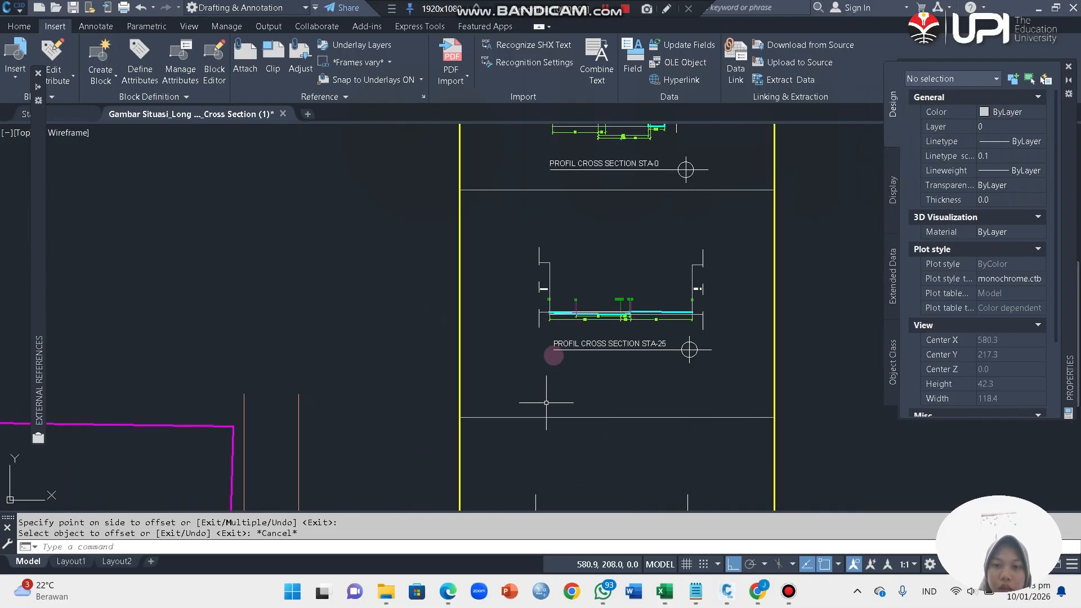
Step: Draw a vertical XLINE along the GD. COE building face at the B2 end of the STA-25 cross section
scroll(549, 293, up, 10)
scroll(562, 246, down, 5)
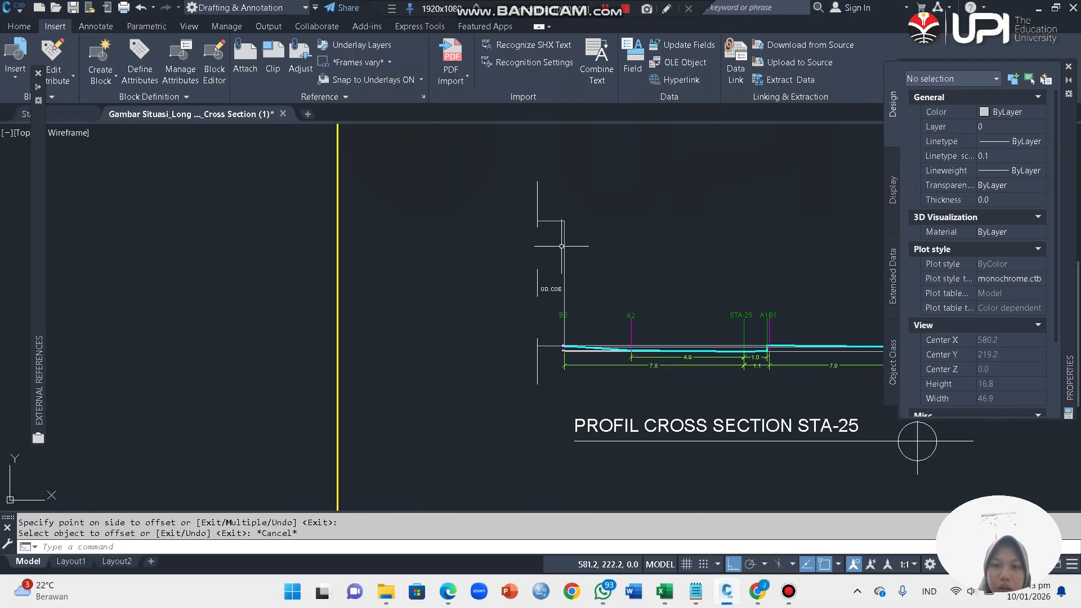
key(Return)
click(565, 225)
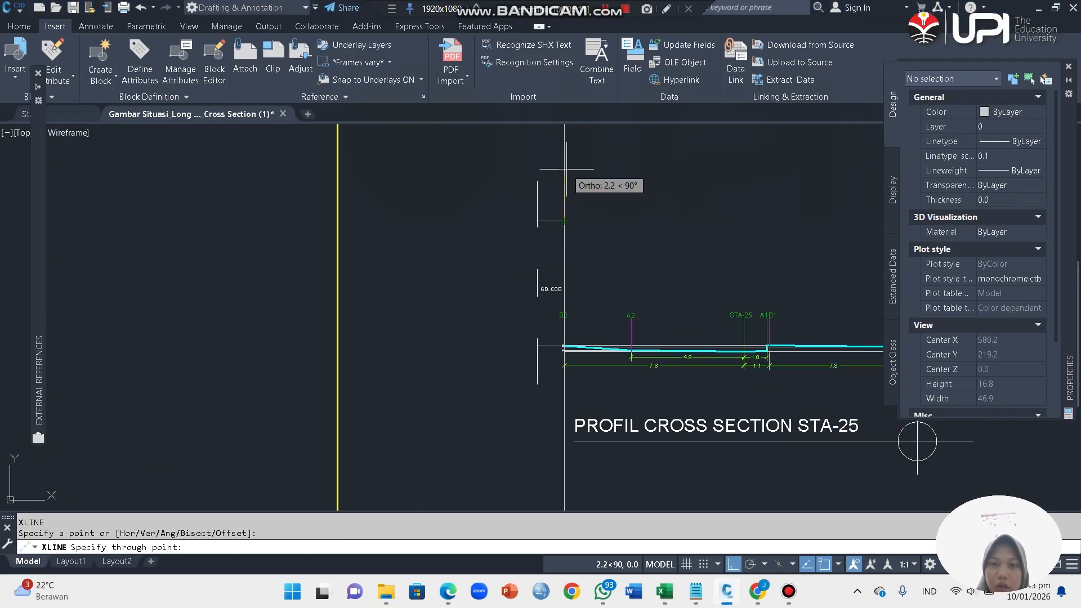
click(564, 181)
key(Escape)
scroll(645, 255, down, 4)
scroll(554, 250, up, 1)
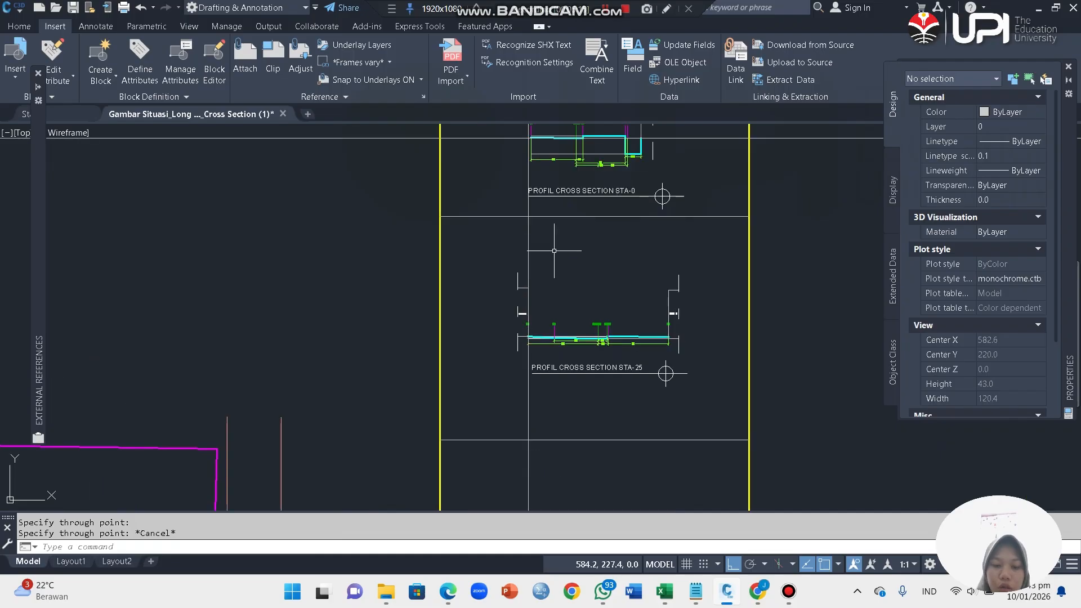
click(554, 250)
click(494, 253)
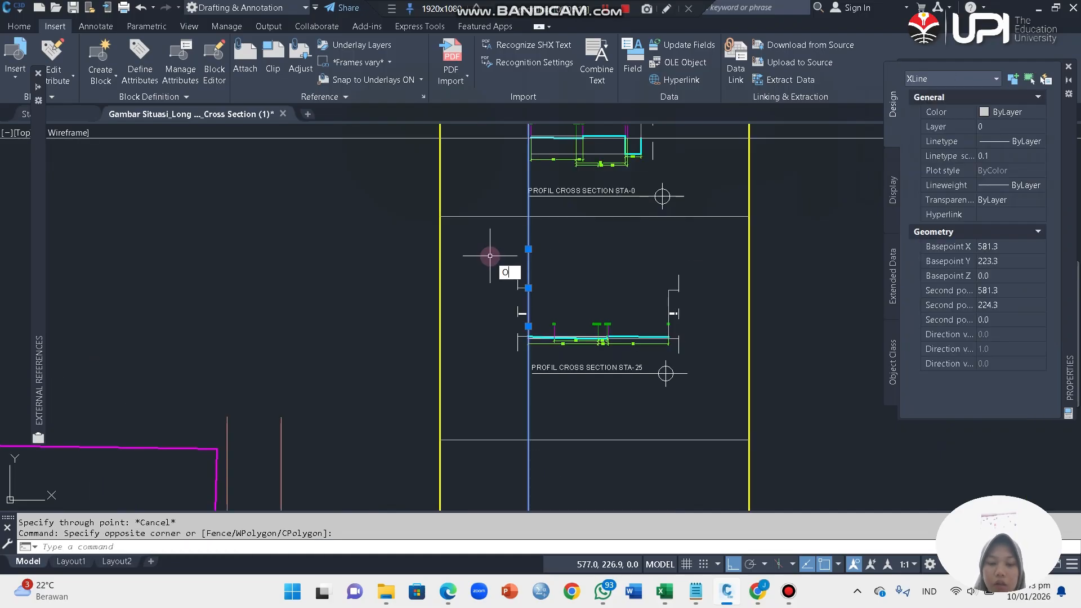
text(o)
key(Return)
click(529, 239)
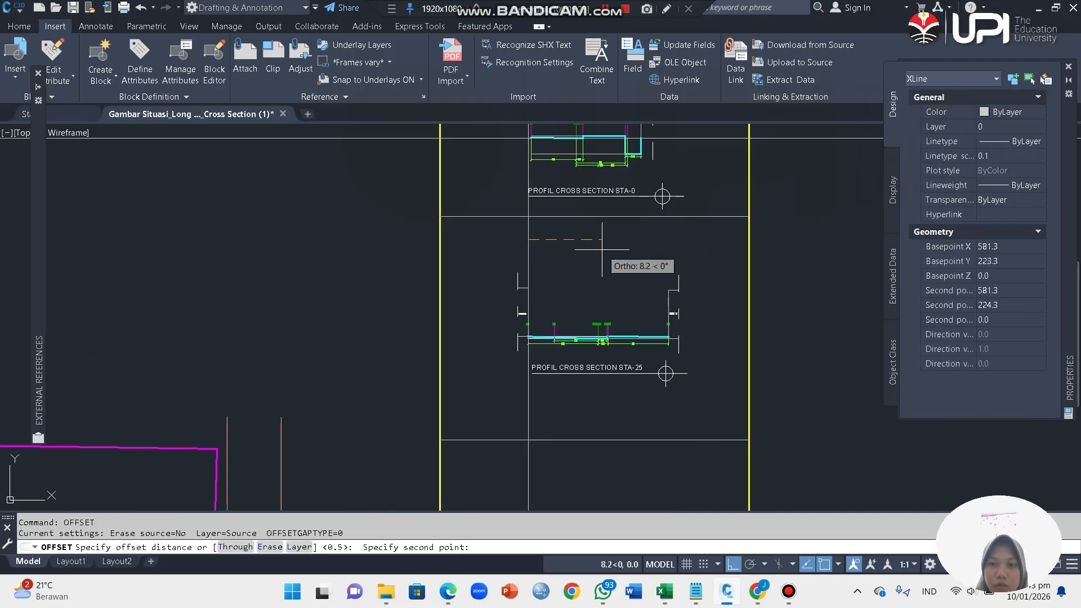
text(100)
key(Return)
key(Escape)
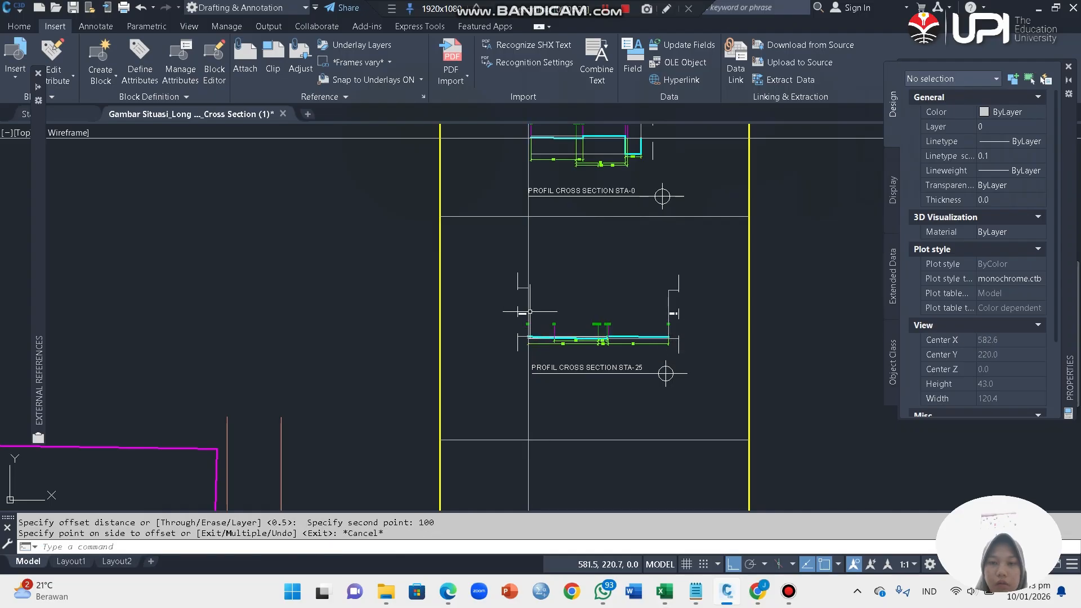
Step: Offset the vertical construction line by 10 toward the opposite end of the cross sections
click(529, 246)
text(o)
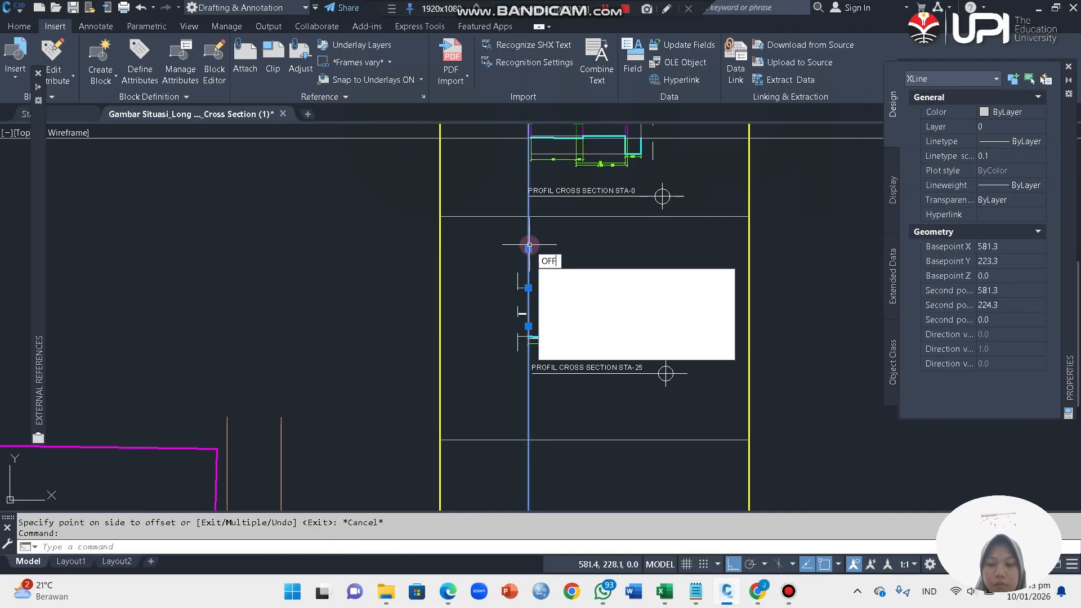
key(Return)
click(527, 250)
text(10)
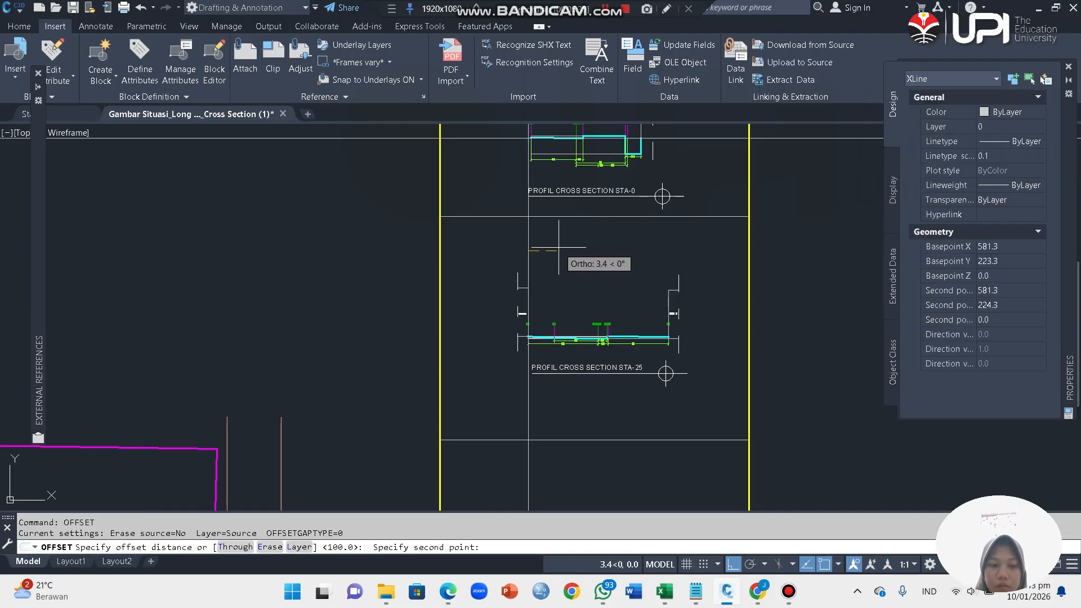
key(Return)
click(528, 251)
click(657, 262)
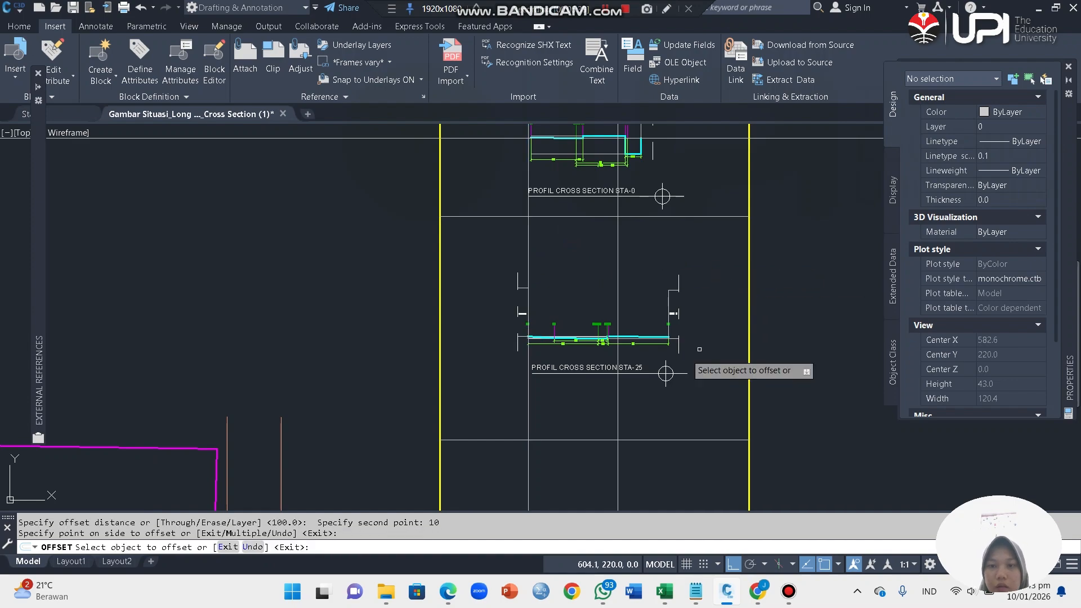
key(Escape)
Step: Examine the horizontal and vertical construction lines across the sheet of cross sections and at the STA-AKHIR profile
scroll(576, 363, down, 4)
scroll(583, 262, down, 8)
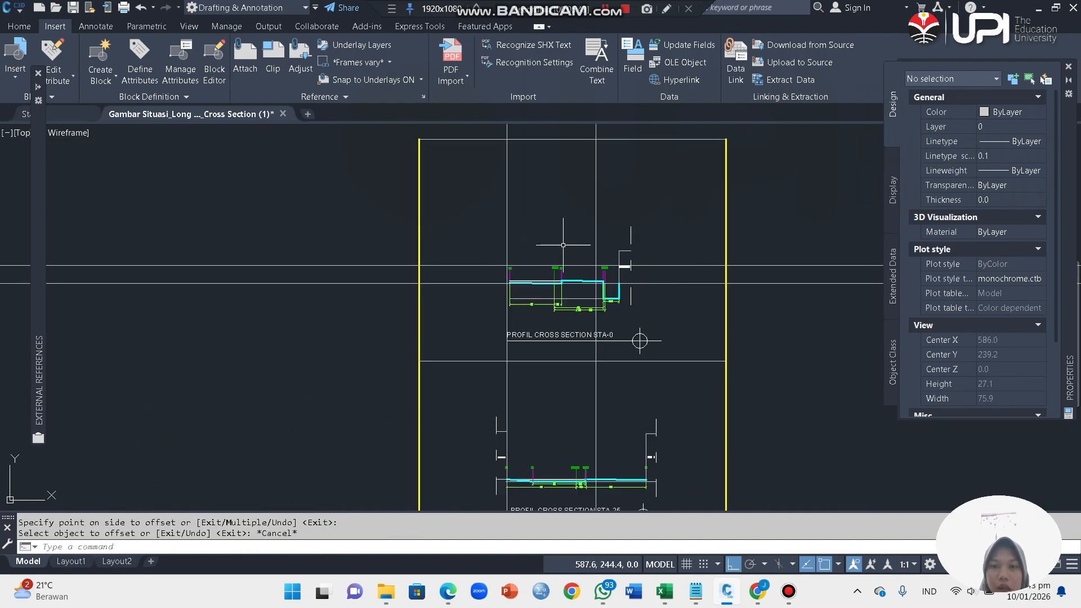
scroll(626, 253, down, 3)
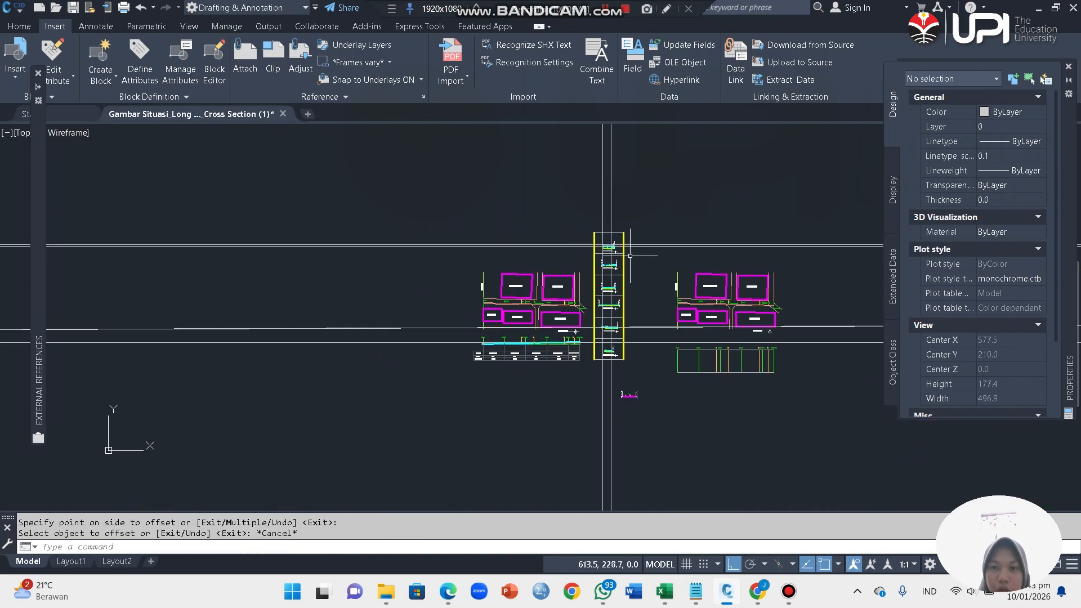
scroll(535, 202, up, 3)
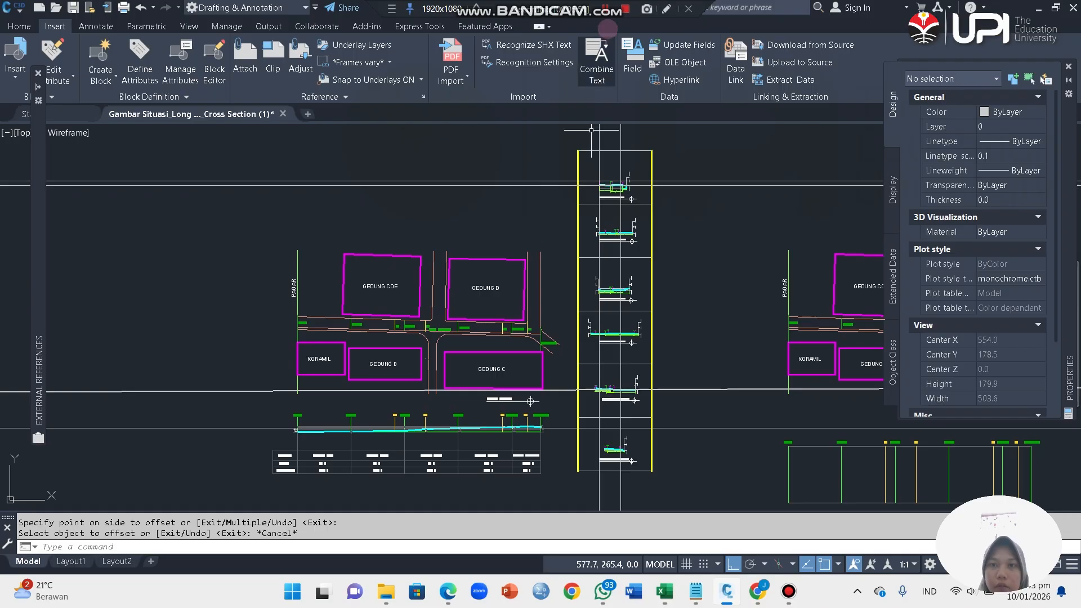
click(606, 8)
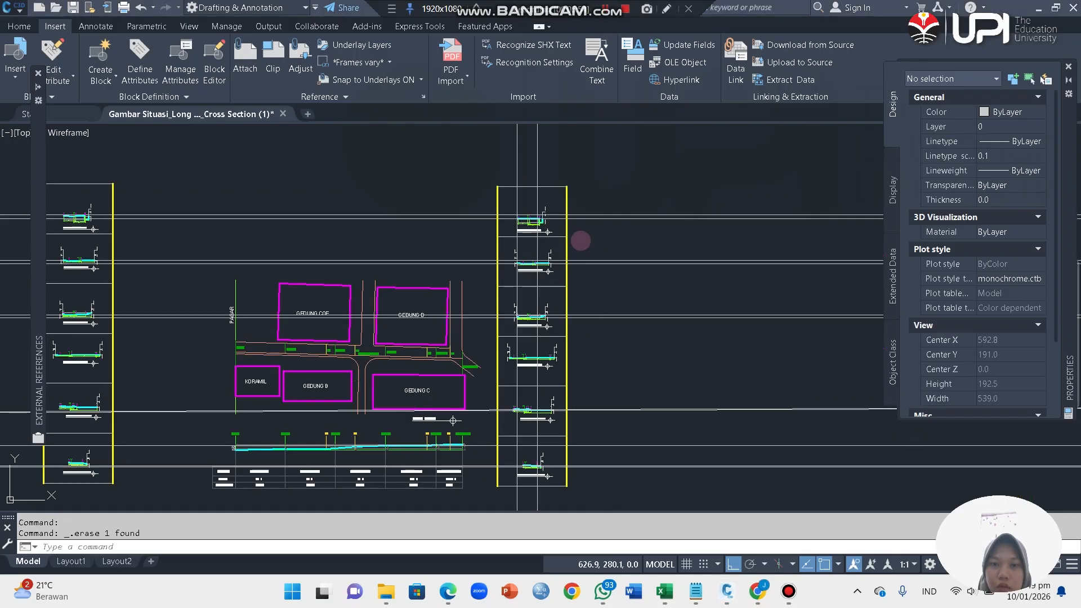
scroll(580, 240, down, 3)
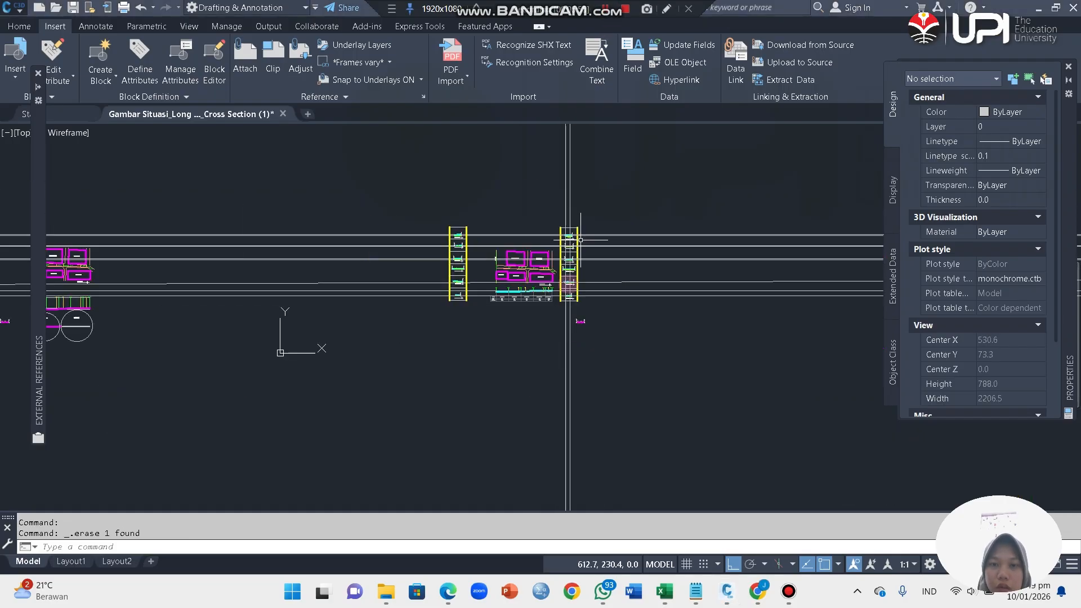
scroll(575, 403, up, 3)
scroll(557, 359, up, 5)
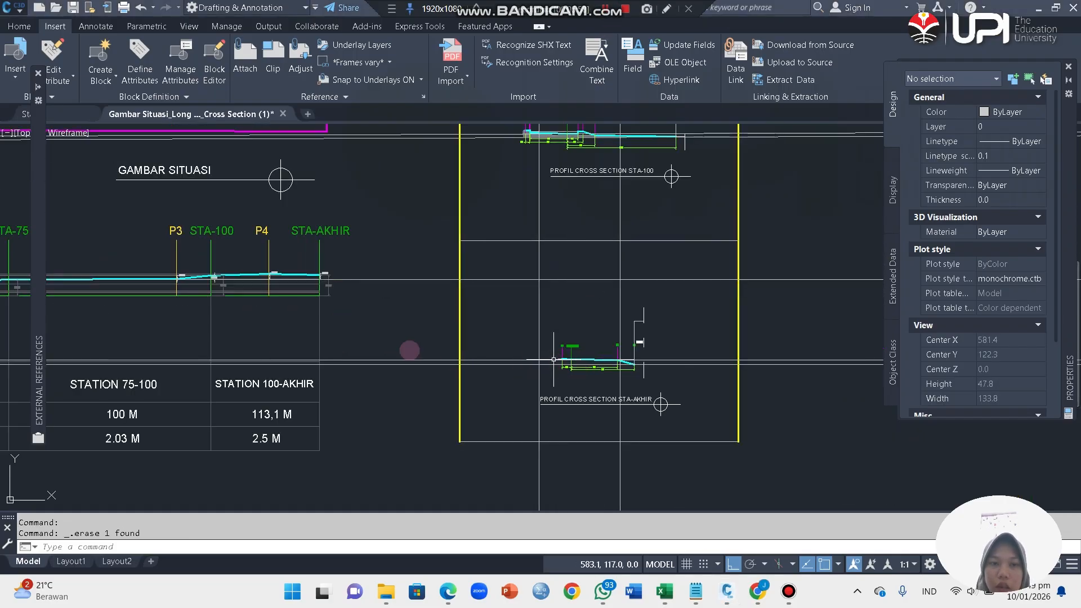
scroll(296, 282, up, 3)
scroll(442, 270, up, 3)
scroll(388, 268, down, 8)
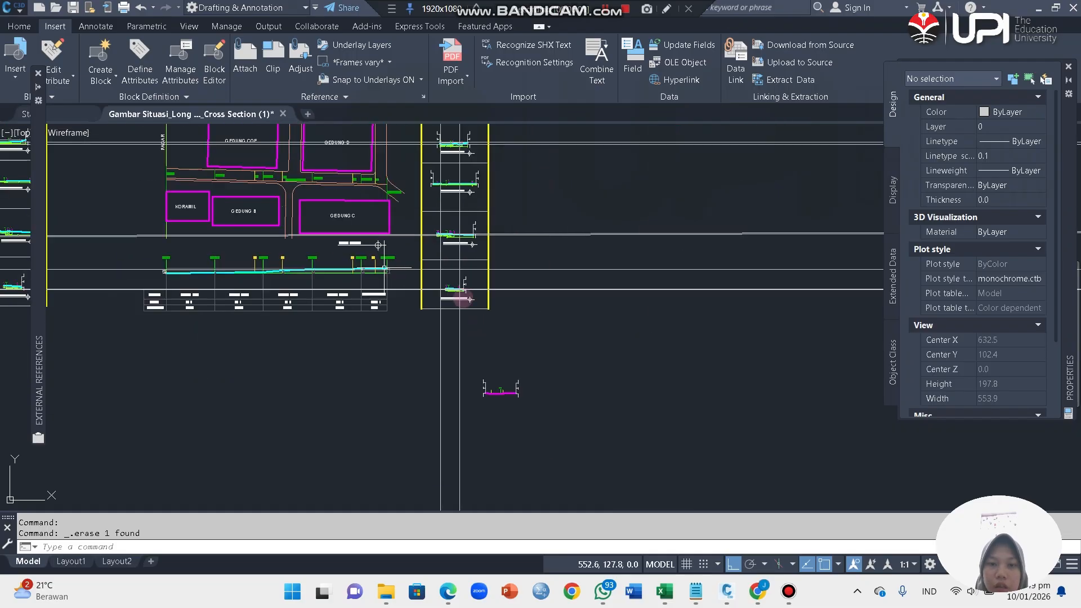
scroll(463, 299, up, 10)
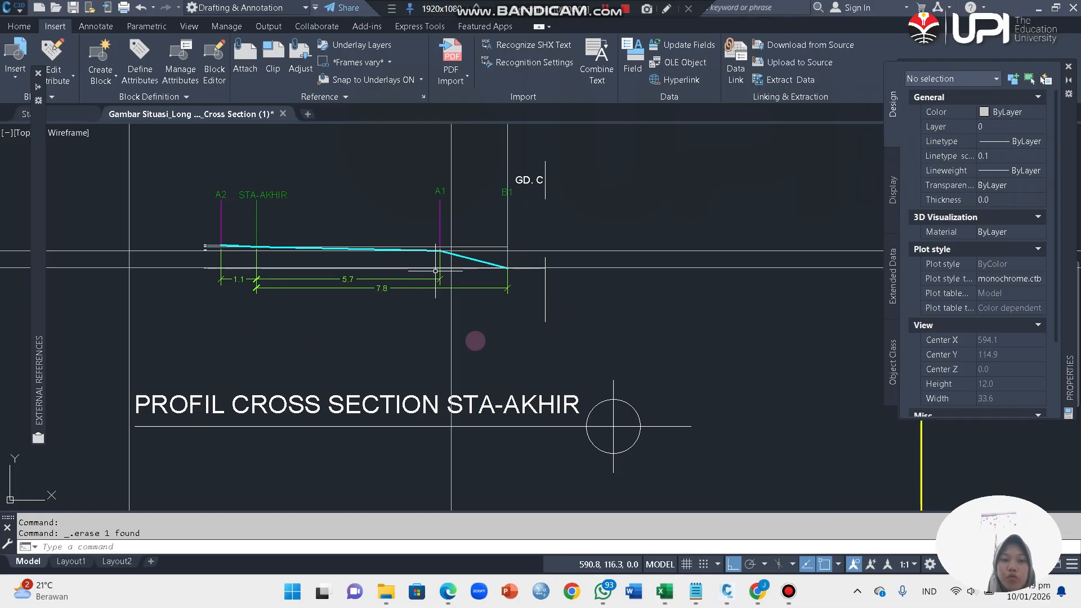
scroll(550, 255, down, 10)
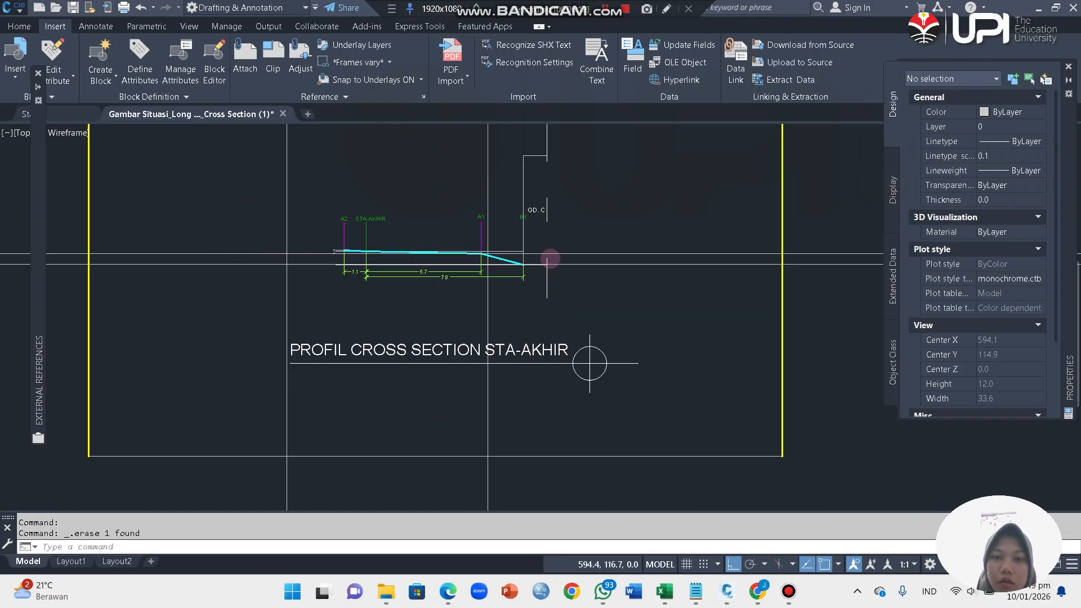
scroll(549, 369, up, 8)
scroll(514, 262, down, 10)
scroll(515, 256, down, 8)
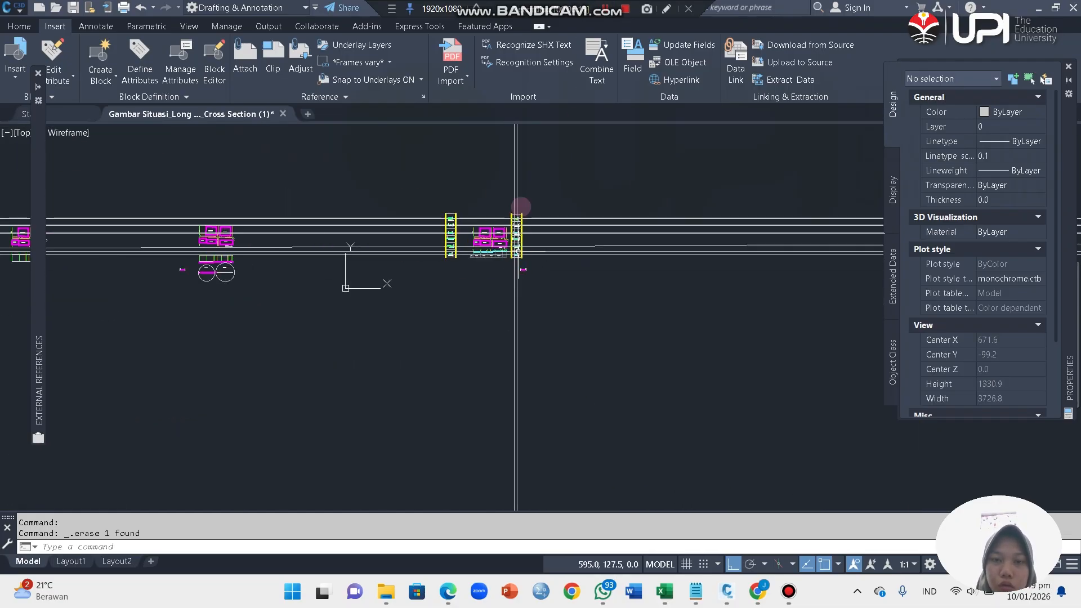
Step: Erase the building outline beyond B1 on the STA-0 cross section, together with the vertical step and marker lines at B1
scroll(515, 197, up, 16)
scroll(493, 138, down, 10)
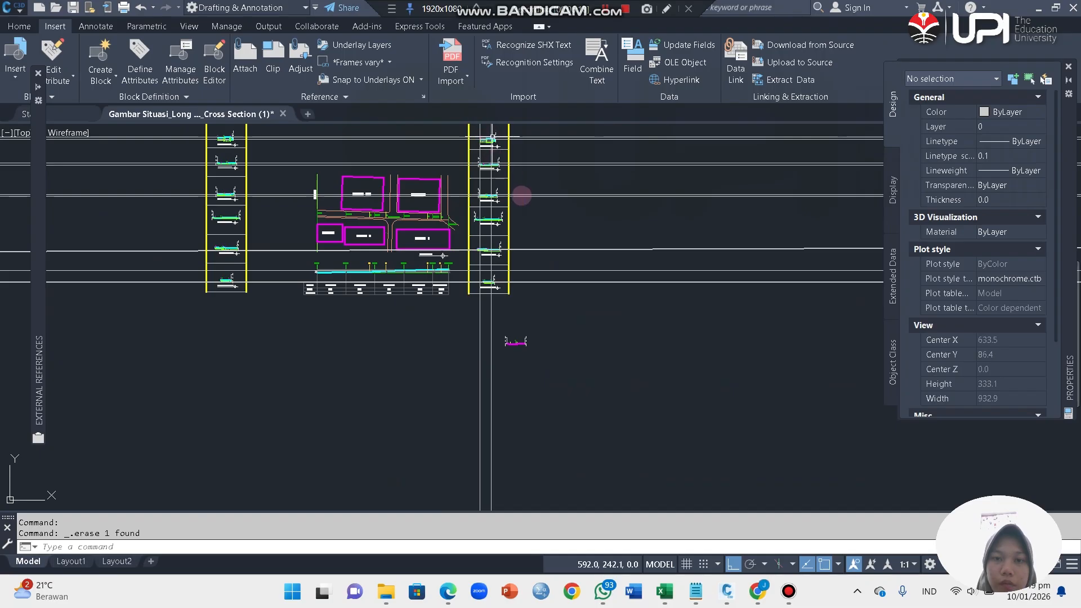
scroll(493, 138, down, 4)
scroll(506, 225, up, 15)
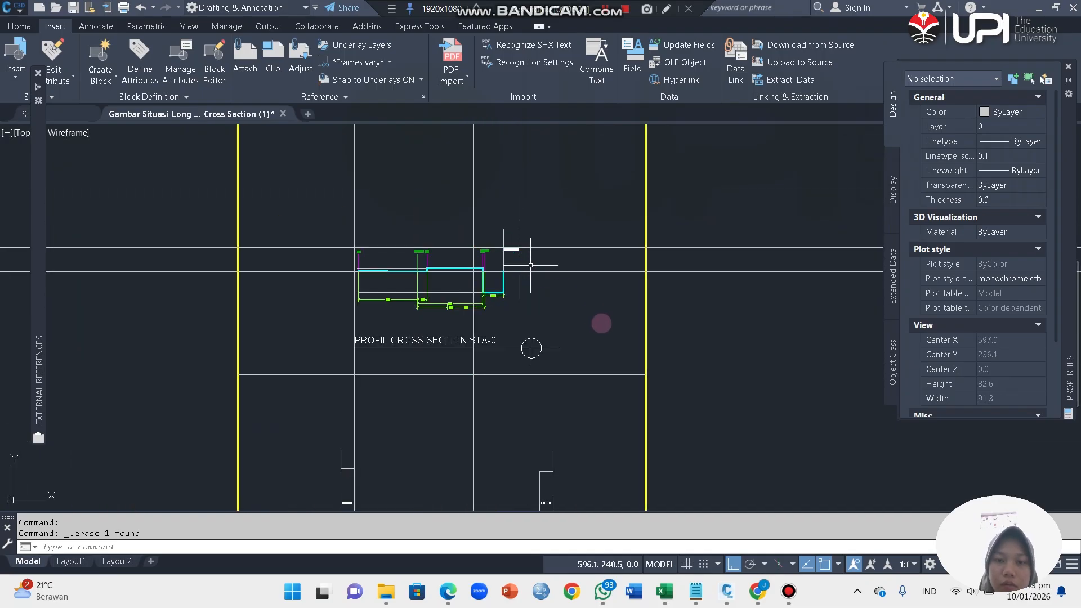
click(491, 183)
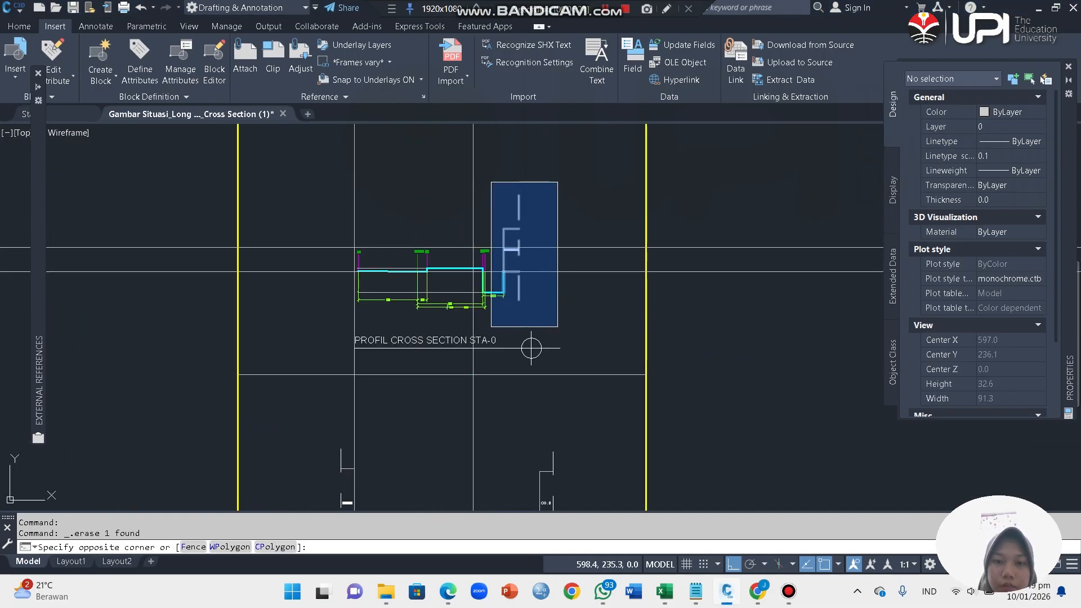
click(573, 329)
key(Delete)
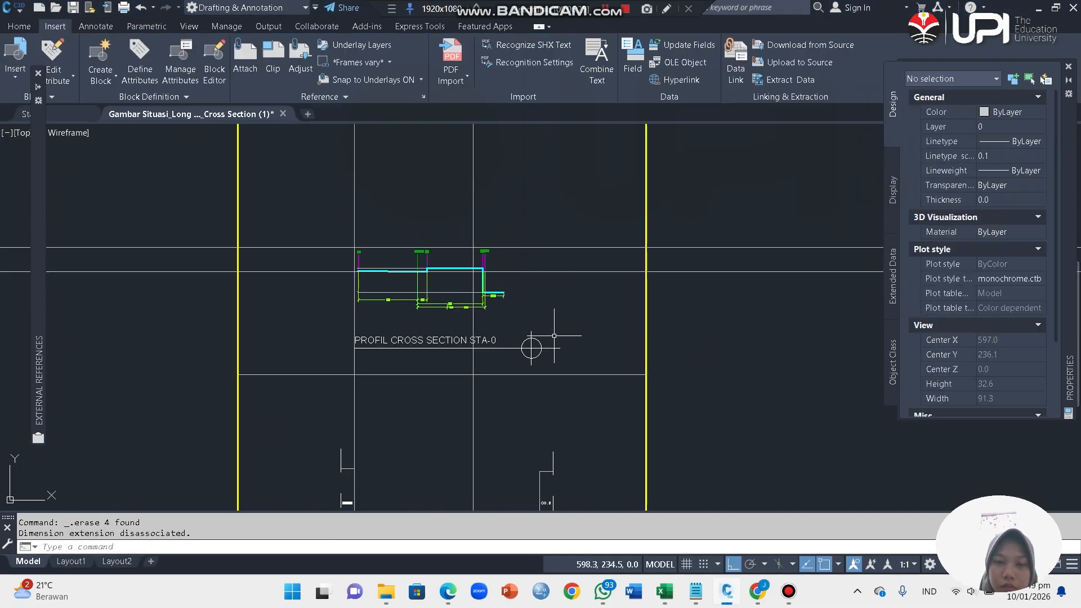
click(478, 232)
click(508, 311)
key(Delete)
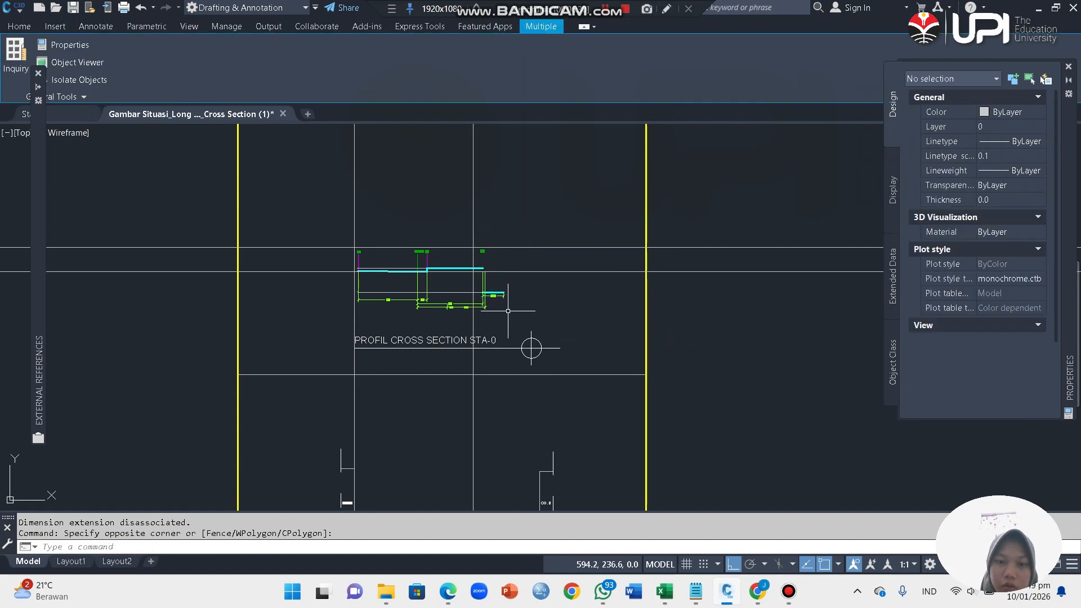
Step: Trim the horizontal construction lines and the leftover lower ground segment beyond the offset vertical line at STA-0
text(tr)
key(Return)
click(489, 230)
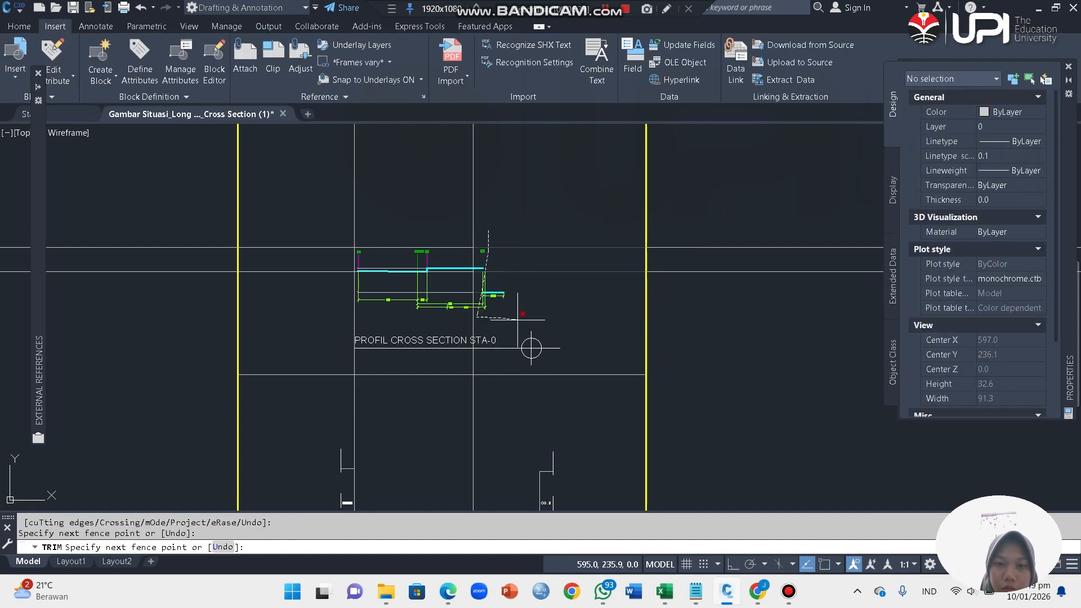
click(499, 323)
click(494, 288)
click(502, 300)
click(496, 291)
click(507, 301)
click(512, 311)
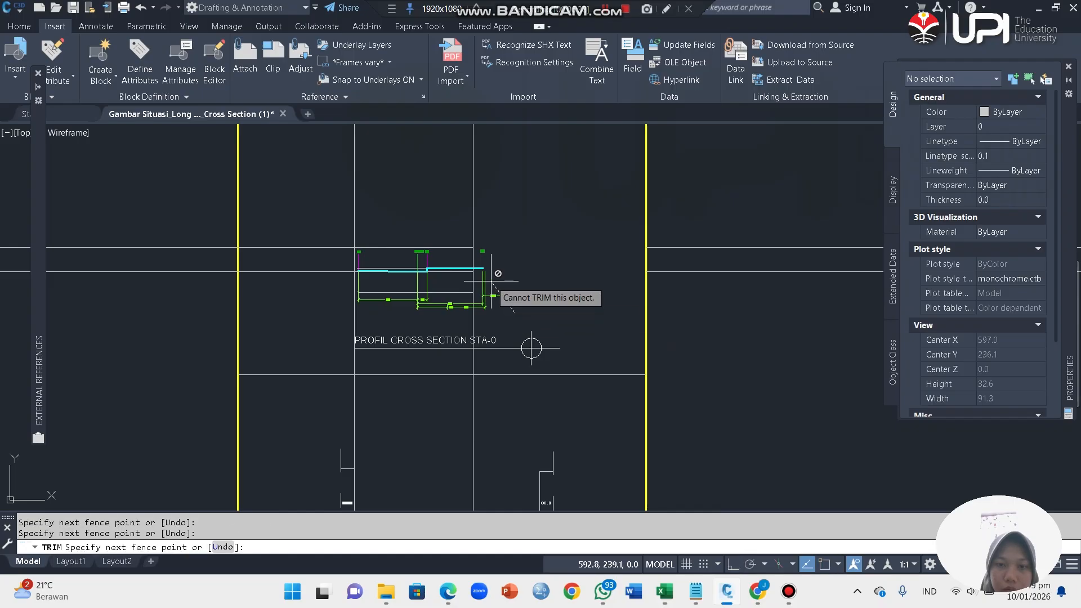
click(490, 281)
key(Escape)
Step: Erase the dimensions between STA-0 and B1 and beyond B1 below the STA-0 profile
click(511, 320)
click(476, 285)
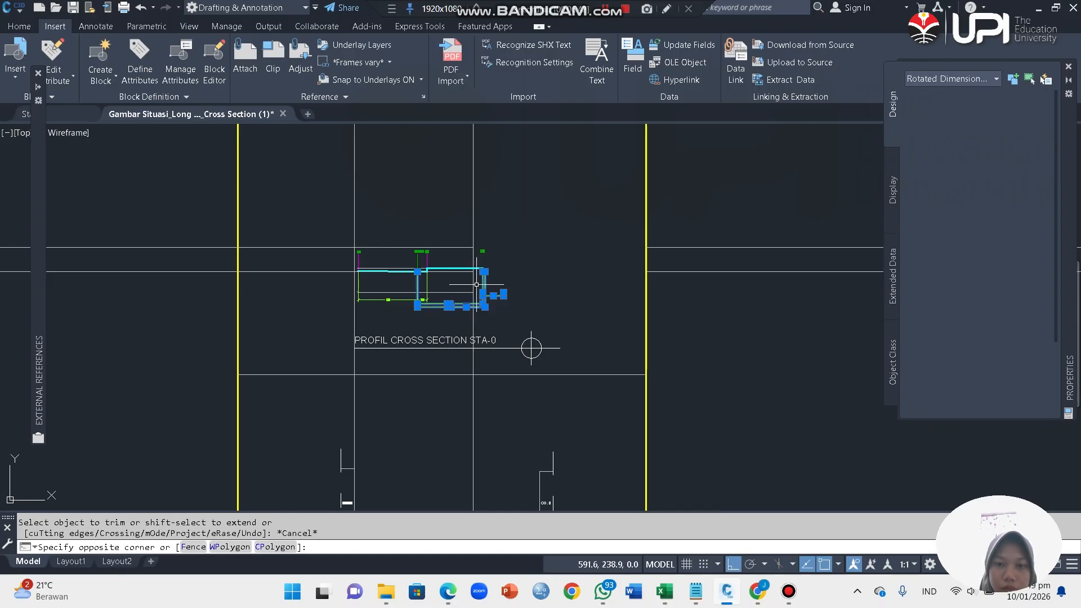
key(Delete)
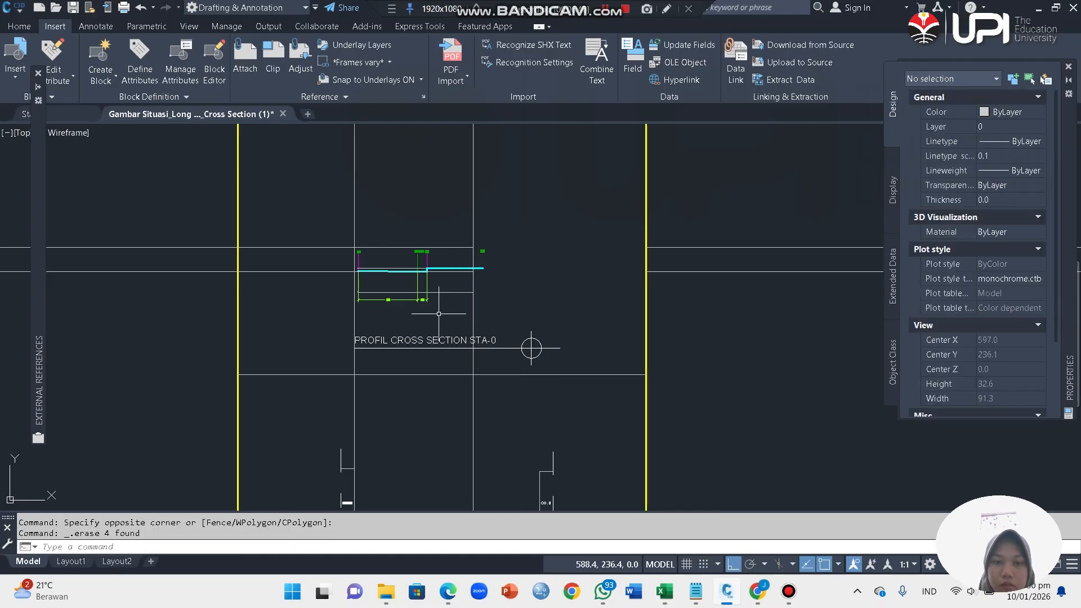
Step: Trim the vertical construction lines above the upper horizontal line at STA-0 and the horizontal lines outside the A2 end
key(Return)
click(493, 225)
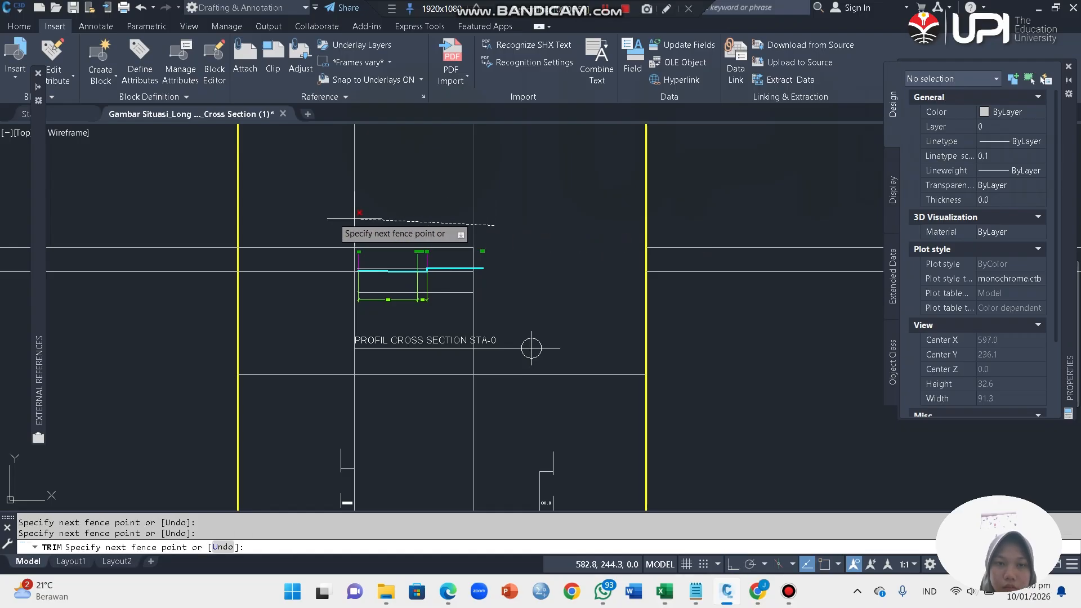
click(330, 217)
click(328, 201)
click(322, 289)
click(321, 289)
click(318, 235)
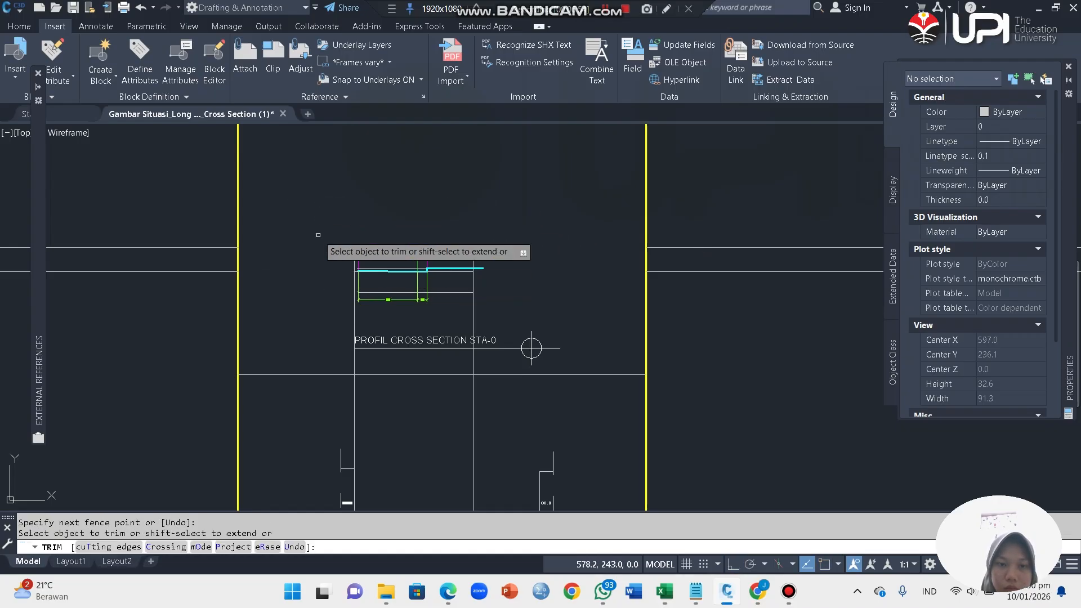
Step: Trim the STA-0 ground profile beyond the offset vertical line, then the lowest horizontal line and the vertical line just below it
scroll(459, 297, up, 4)
click(511, 250)
click(510, 190)
click(516, 180)
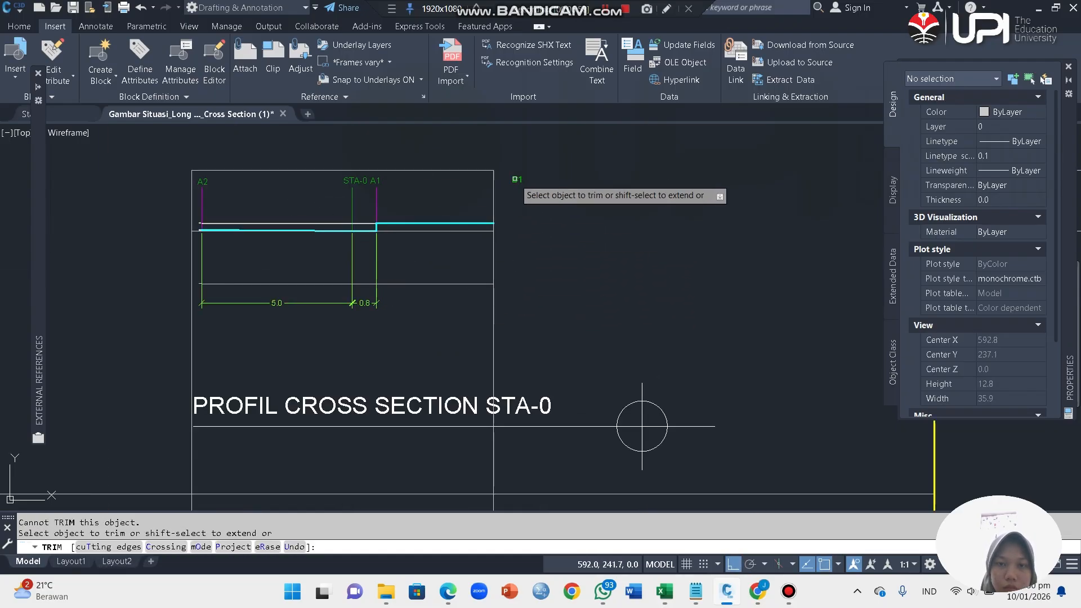
click(541, 328)
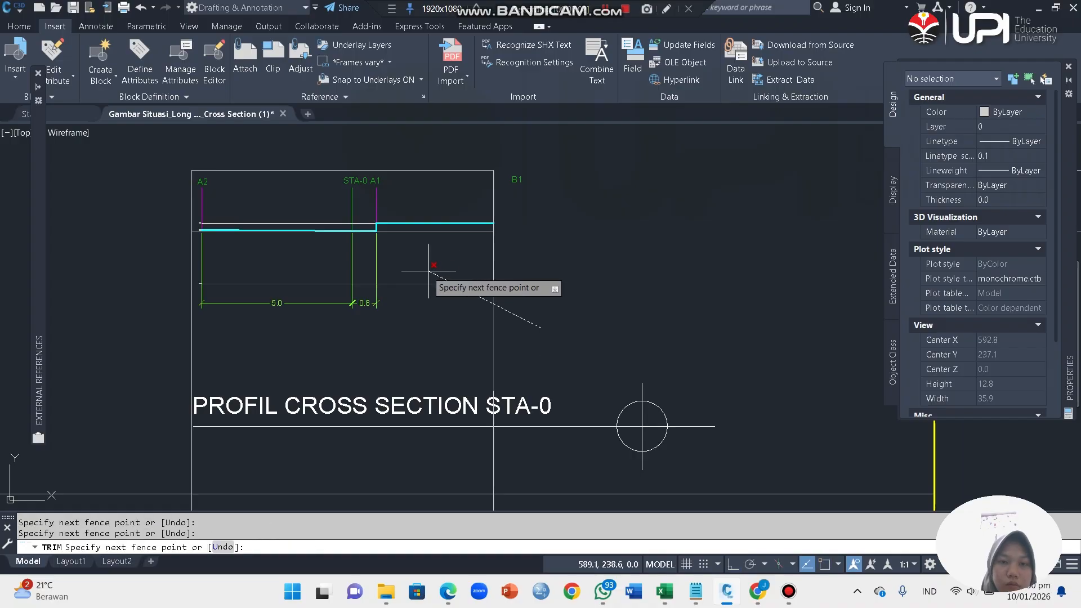
click(434, 270)
key(Escape)
Step: Erase the 5.0 and 0.8 dimensions below the STA-0 ground profile
click(417, 335)
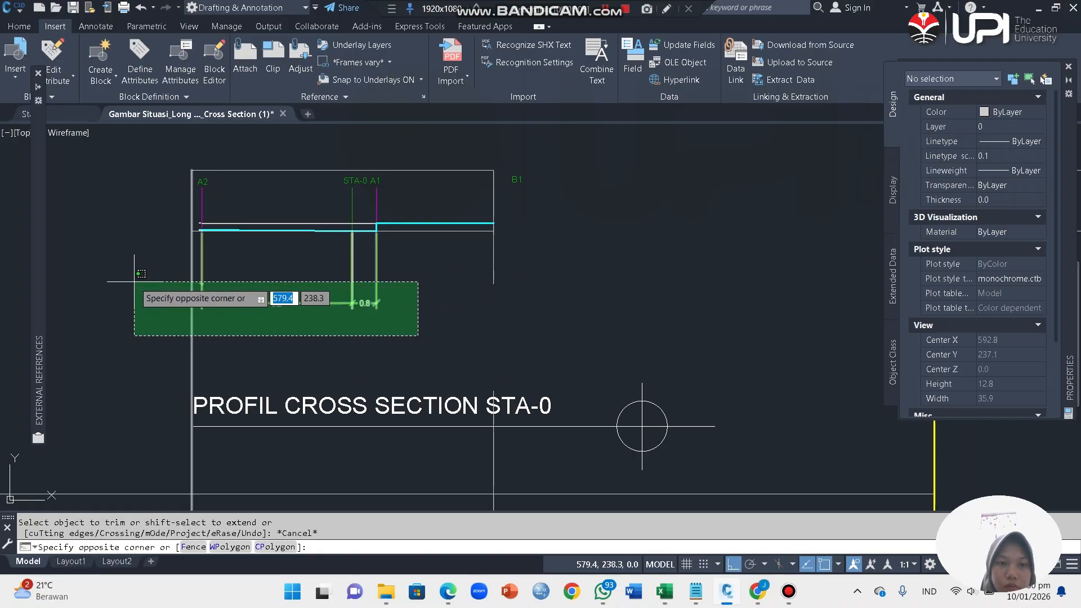
click(138, 281)
key(Delete)
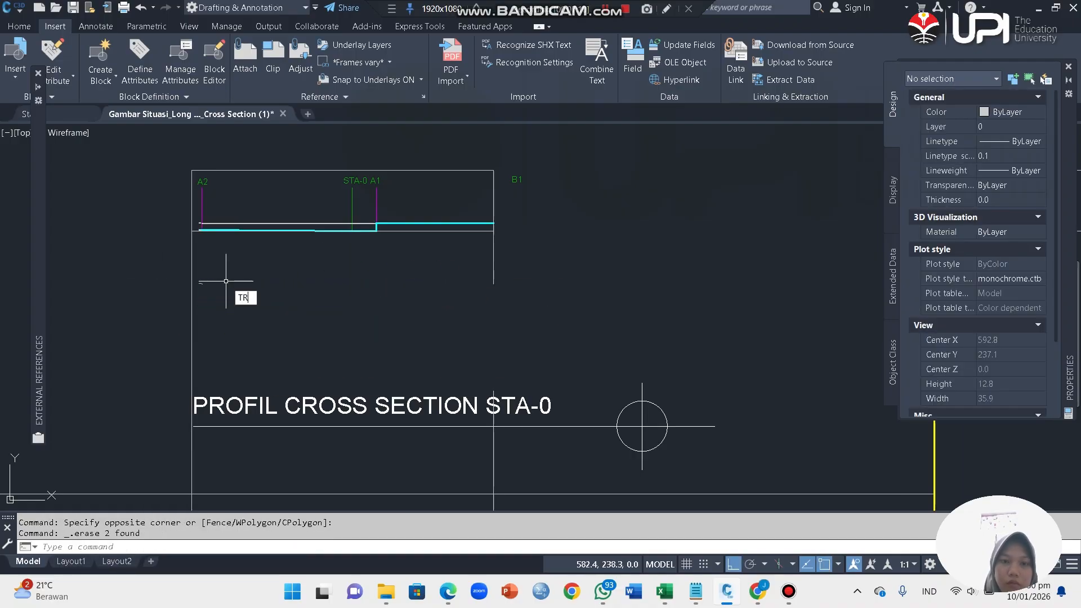
Step: Trim both vertical construction lines directly below the lower horizontal construction line of the STA-0 cross section
key(Return)
click(528, 273)
click(275, 267)
click(127, 265)
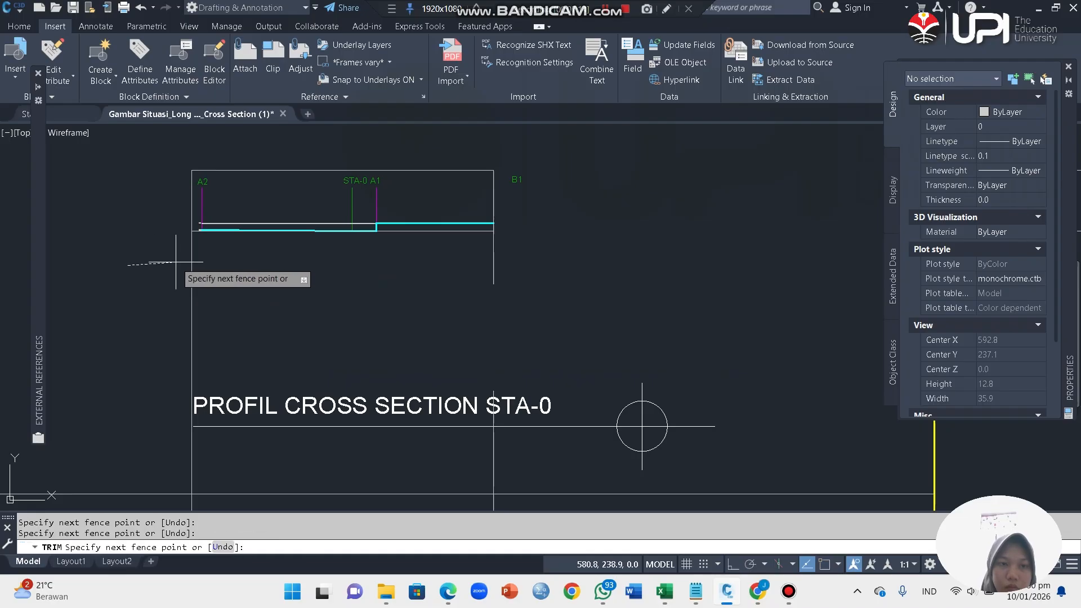
click(228, 261)
click(591, 251)
click(476, 261)
scroll(358, 210, up, 4)
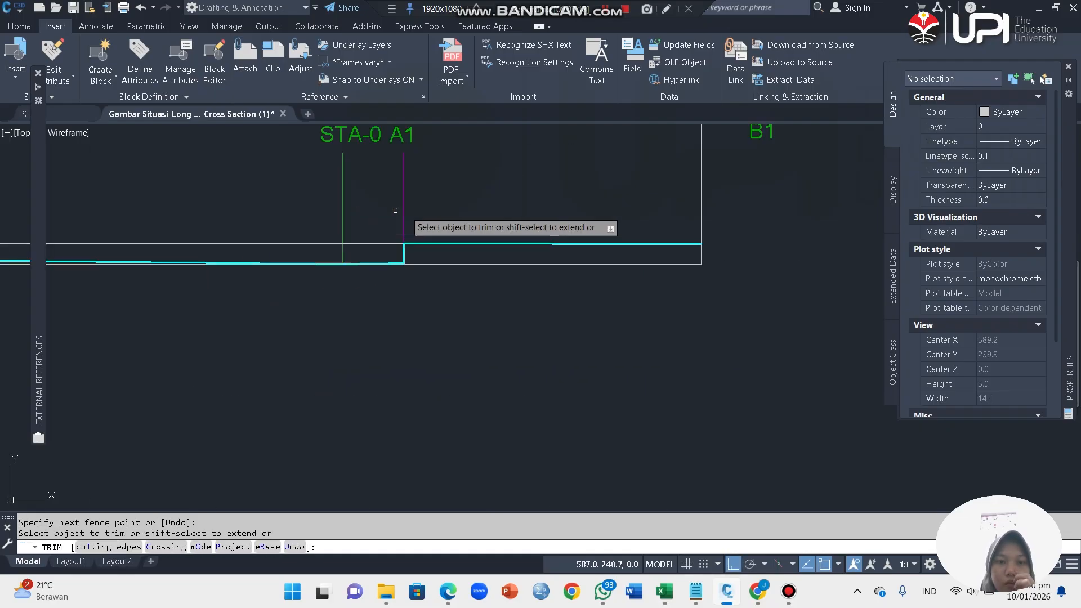
Step: Trim the magenta vertical line at A2 above and between the horizontal construction lines of the STA-0 cross section
scroll(338, 209, down, 3)
scroll(366, 254, up, 6)
click(383, 257)
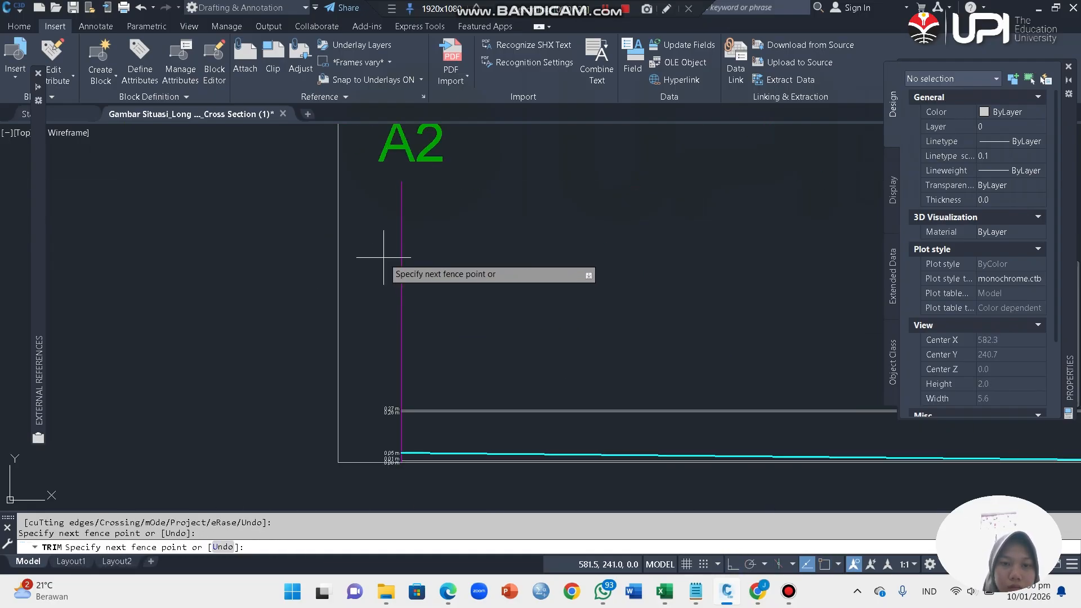
click(438, 287)
scroll(369, 199, down, 4)
scroll(378, 244, up, 5)
click(408, 276)
click(348, 259)
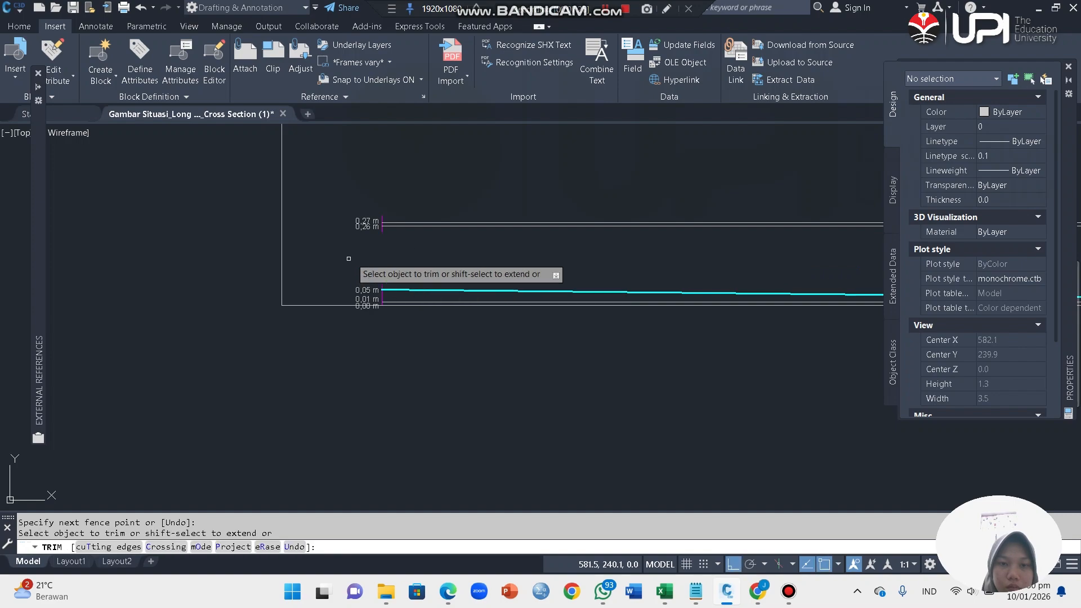
Step: Erase the elevation labels and the leftover magenta line pieces at the A2 end of the STA-0 cross section
key(Escape)
click(350, 200)
click(420, 343)
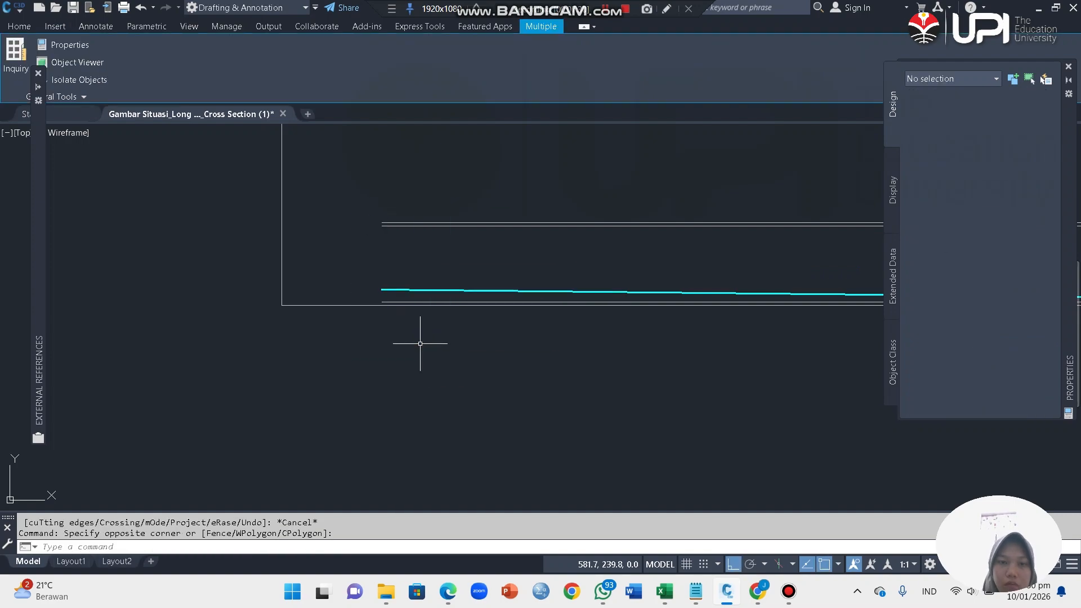
key(Escape)
click(388, 290)
click(382, 290)
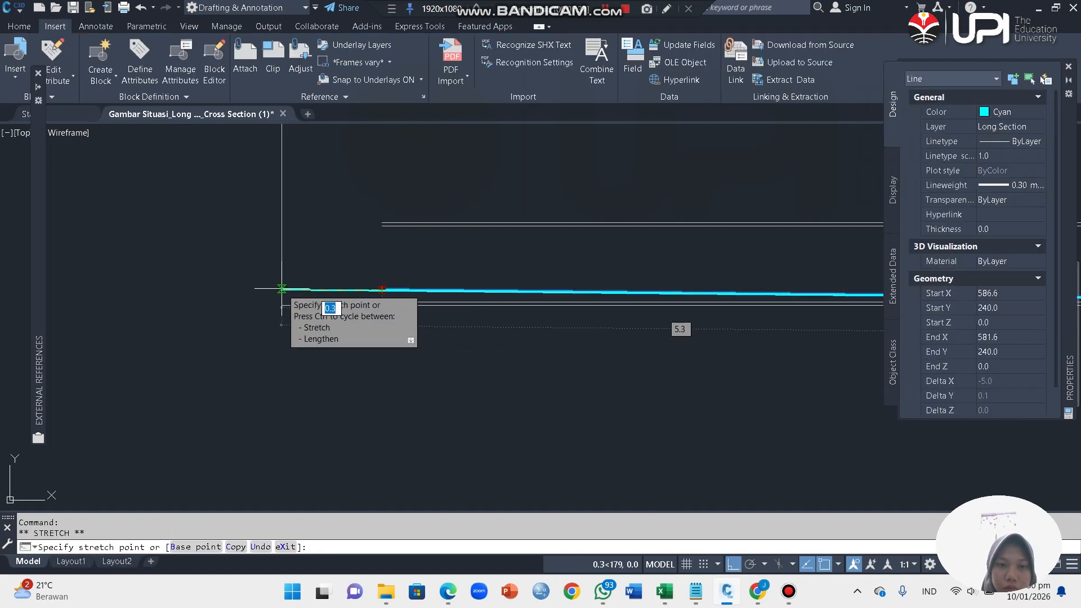
key(Escape)
Step: Erase the green STA-0 vertical line and the leftover upper and lower horizontal construction lines along the ground profile
scroll(651, 357, up, 5)
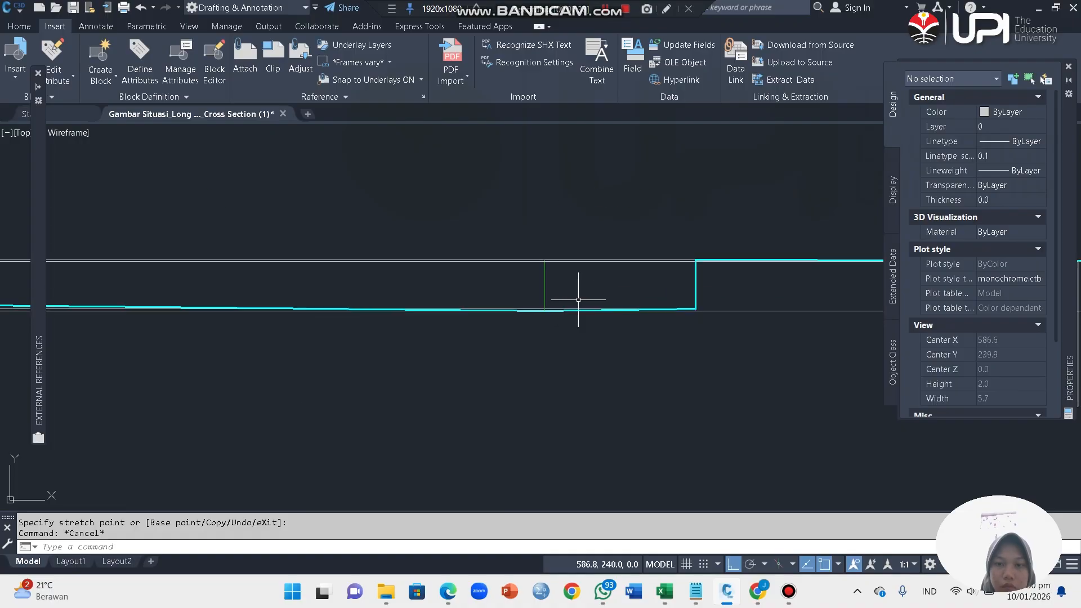
click(578, 299)
click(439, 219)
key(Delete)
scroll(439, 220, down, 4)
scroll(517, 224, up, 2)
click(553, 262)
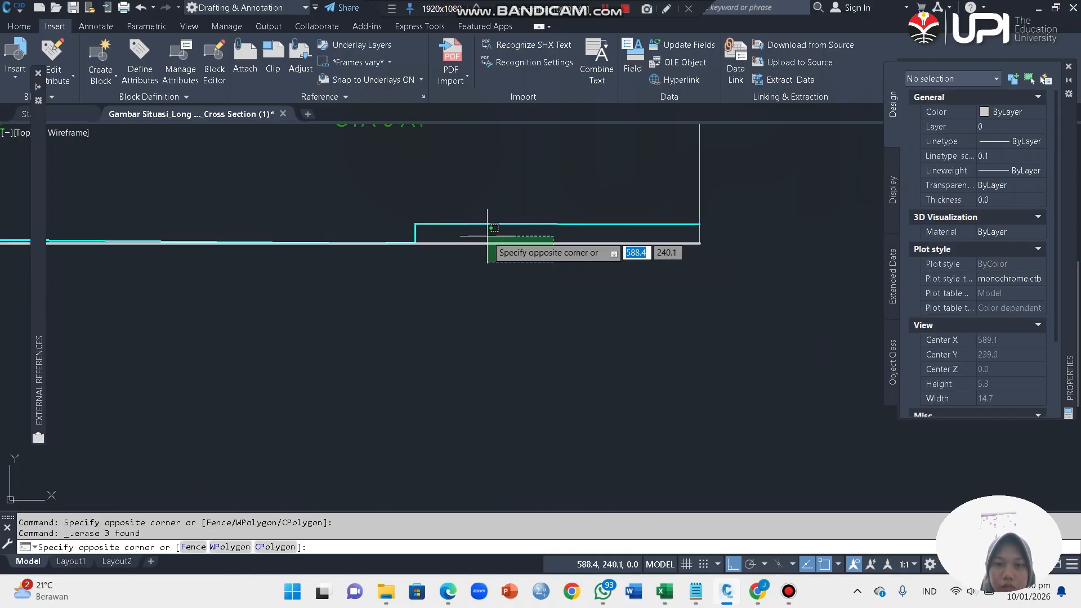
click(488, 236)
key(Delete)
Step: Trim the ends of both vertical frame lines that extend below the STA-0 ground profile
scroll(551, 239, down, 3)
scroll(546, 310, up, 4)
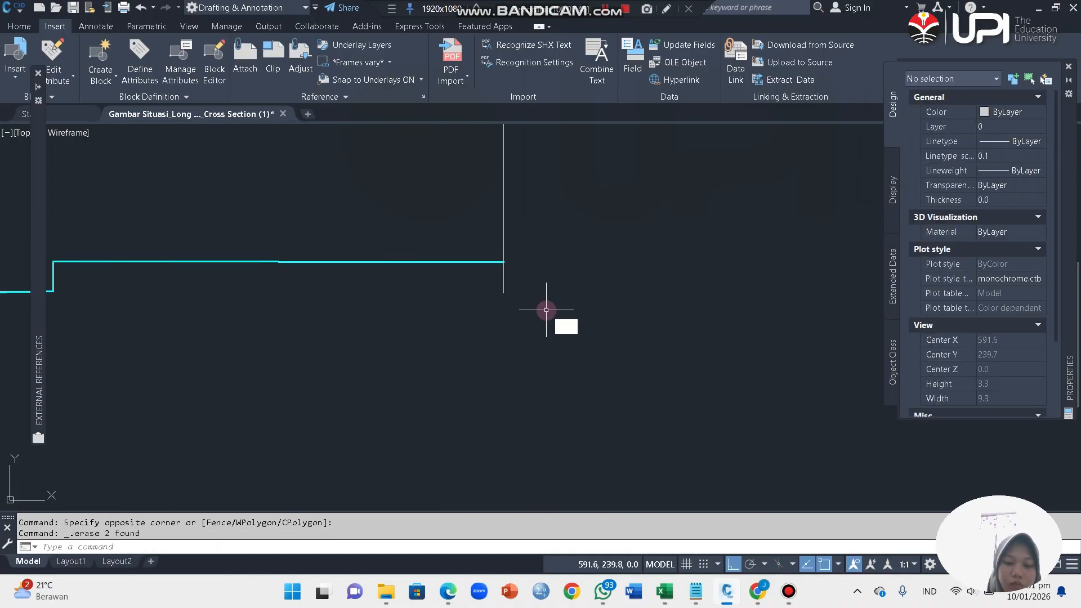
text(tr)
key(Return)
click(548, 267)
click(450, 283)
scroll(612, 392, down, 6)
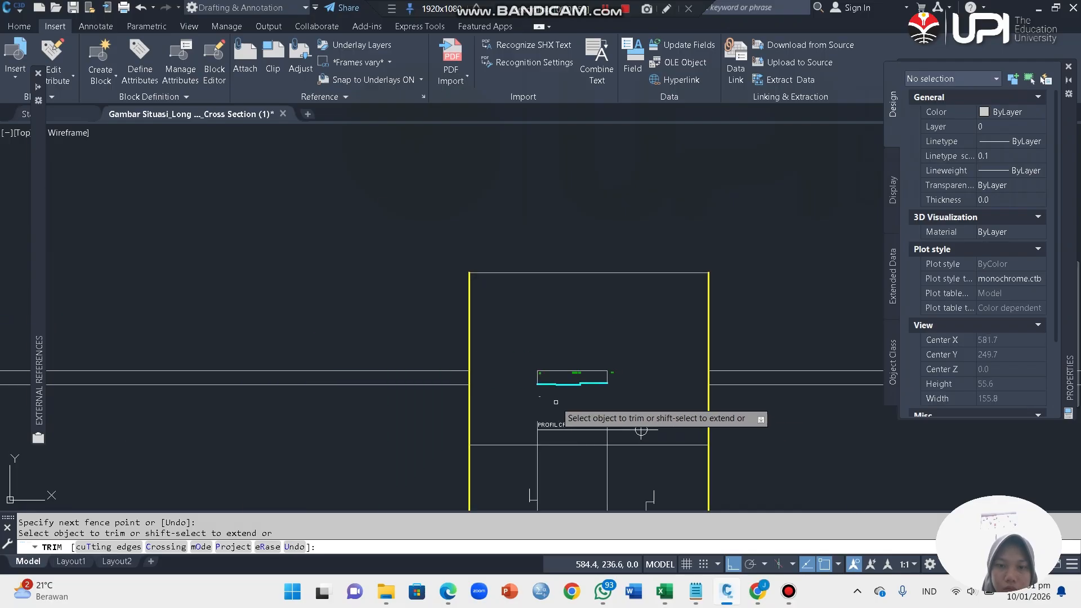
scroll(418, 275, up, 10)
scroll(445, 301, up, 8)
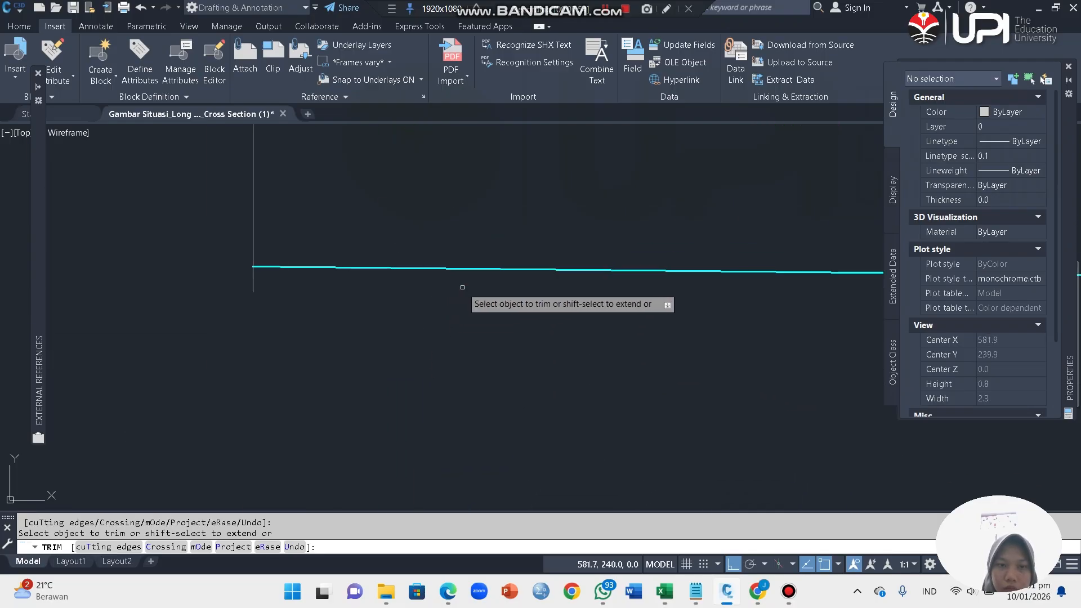
click(245, 279)
click(262, 280)
scroll(383, 340, down, 10)
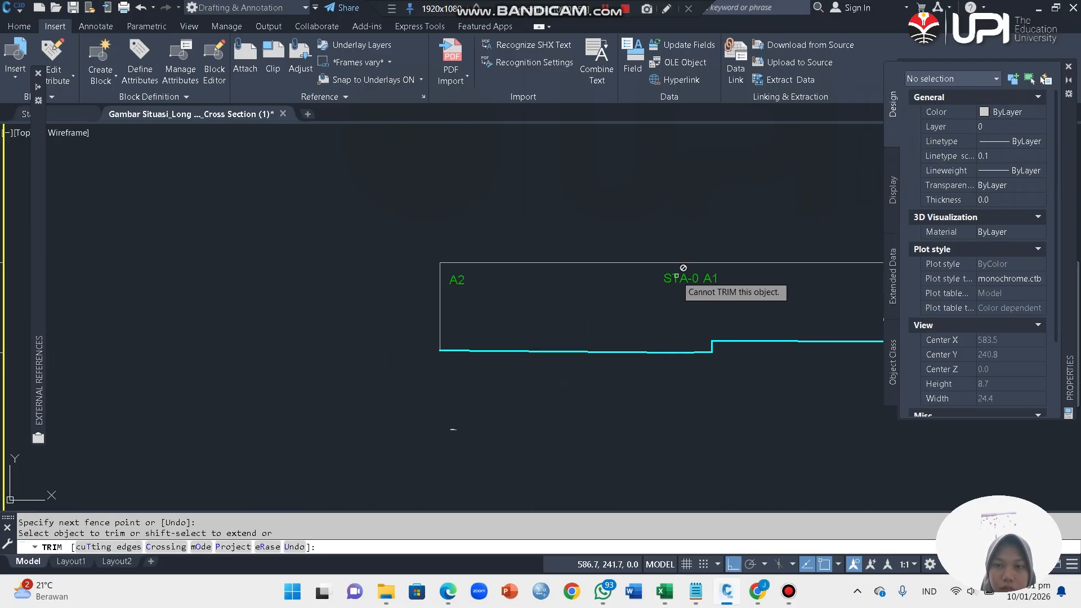
Step: Erase the A2, STA-0, A1 and B1 labels inside and beside the STA-0 cross section frame
key(Escape)
click(698, 281)
click(453, 279)
key(Delete)
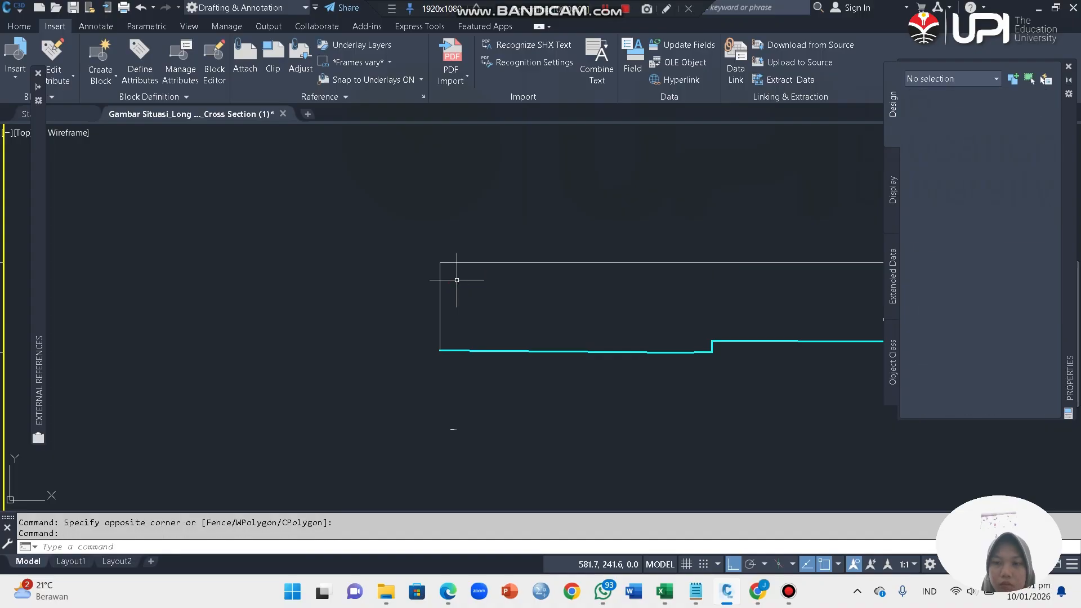
scroll(451, 295, down, 6)
scroll(534, 294, up, 4)
click(603, 303)
click(599, 255)
key(Delete)
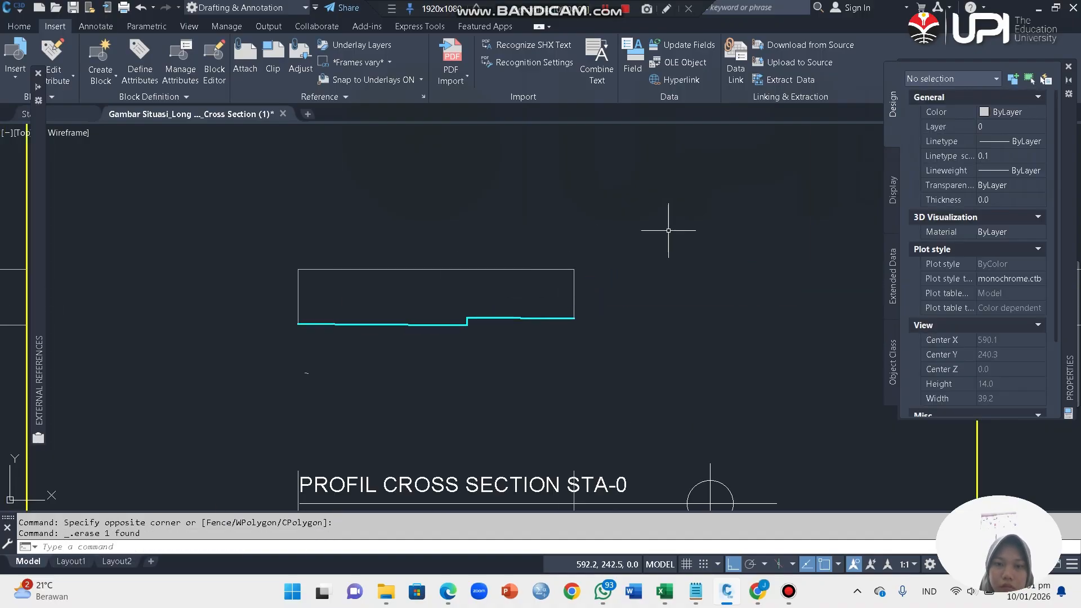
Step: Erase the small leftover elevation objects between the STA-0 ground profile and its title
scroll(669, 230, down, 5)
scroll(613, 309, up, 3)
click(669, 315)
click(536, 256)
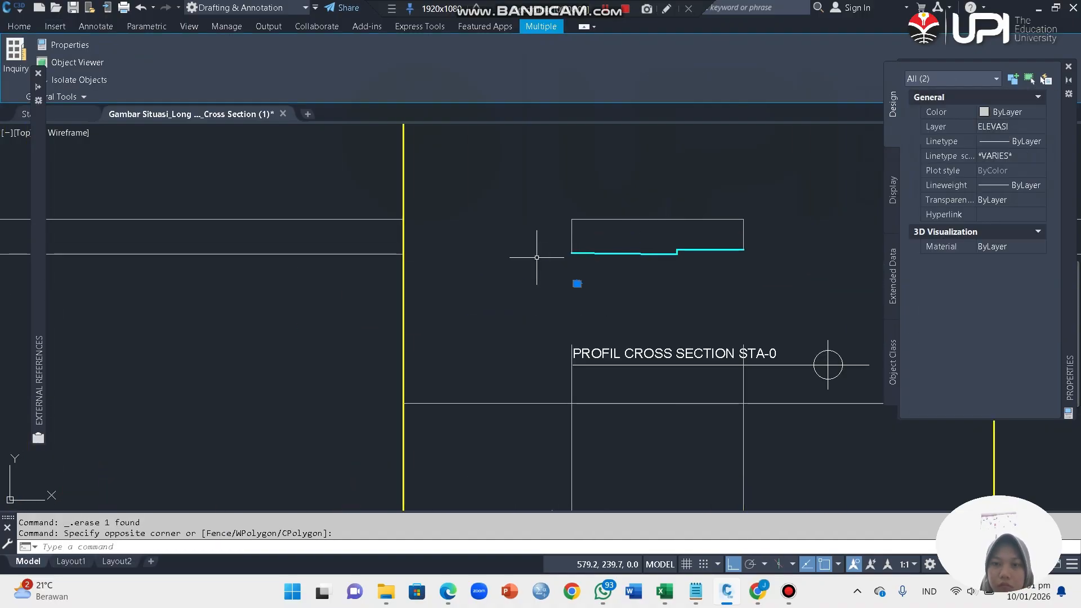
key(Delete)
Step: Examine the remaining cross sections and the long section around STA-75 and STA-100 against the construction lines
scroll(532, 256, down, 6)
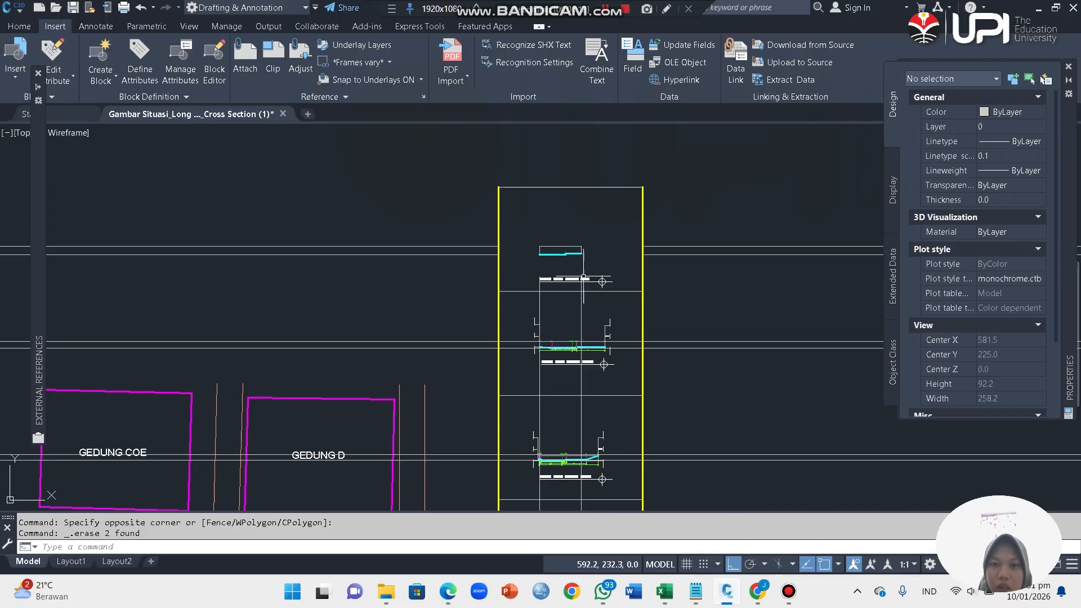
scroll(560, 270, up, 5)
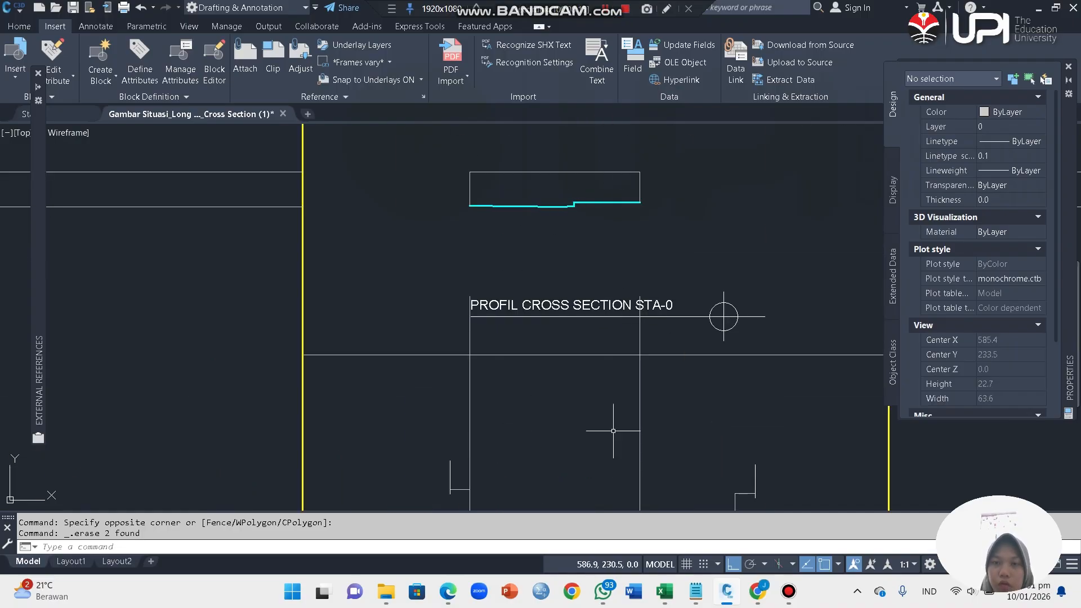
scroll(612, 268, down, 7)
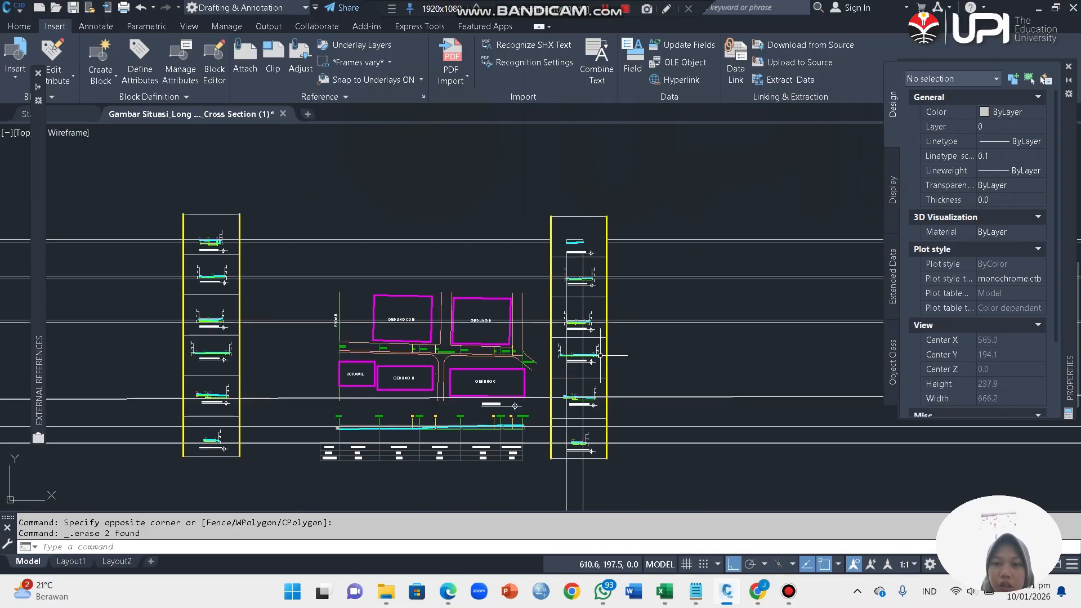
scroll(589, 365, up, 5)
scroll(599, 352, down, 6)
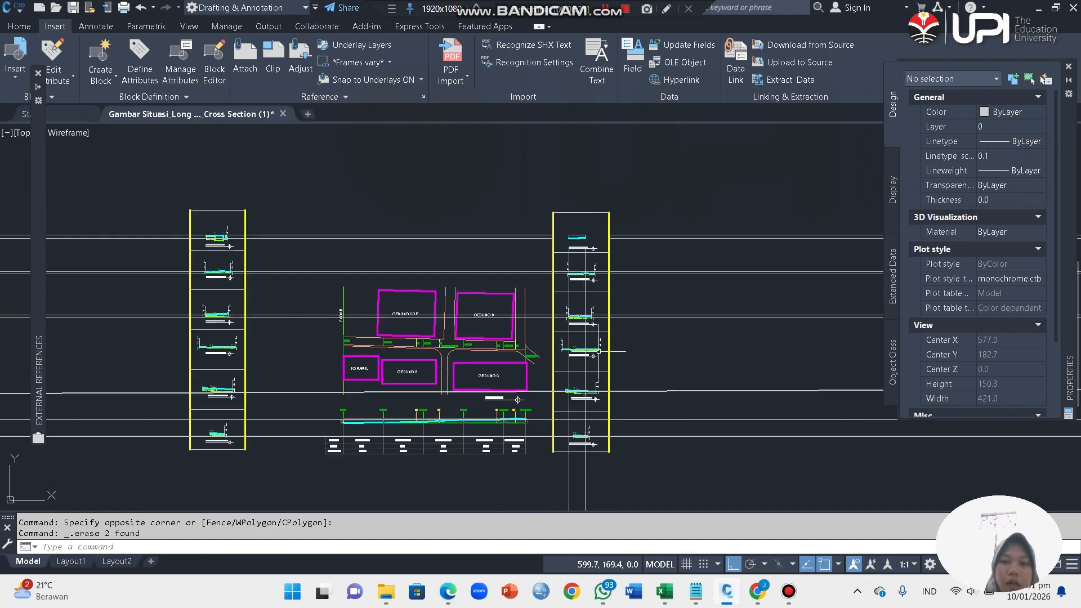
scroll(465, 422, up, 8)
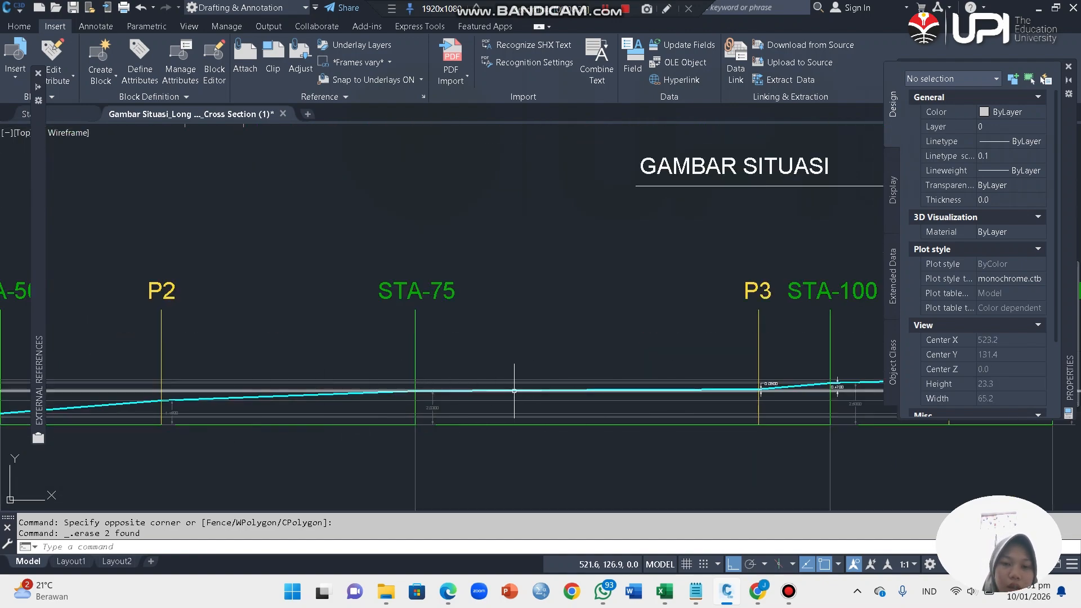
scroll(245, 337, down, 7)
scroll(405, 261, down, 4)
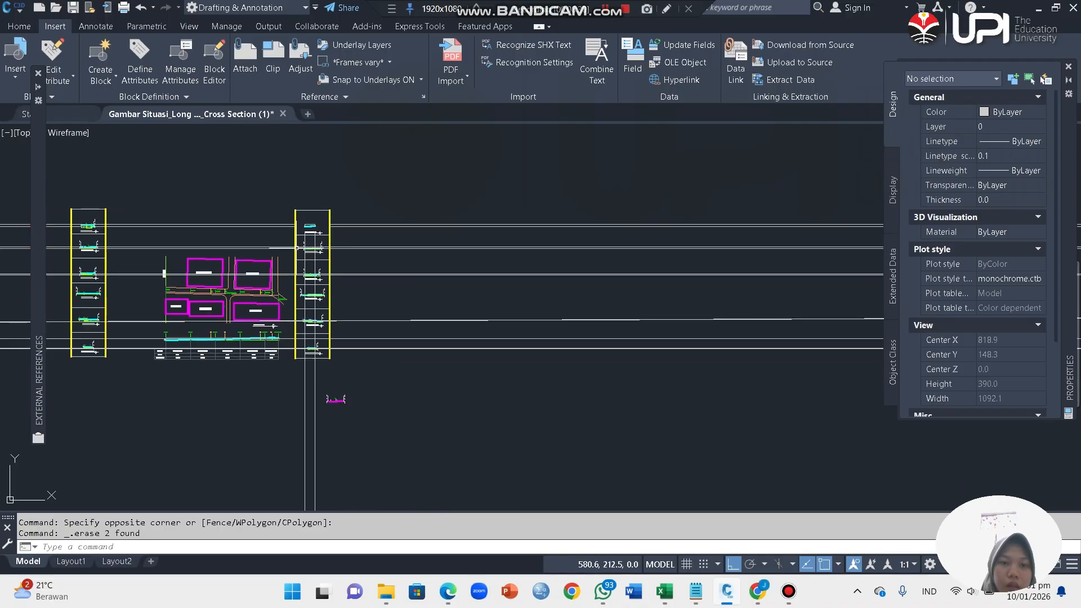
scroll(404, 261, up, 7)
scroll(404, 261, up, 2)
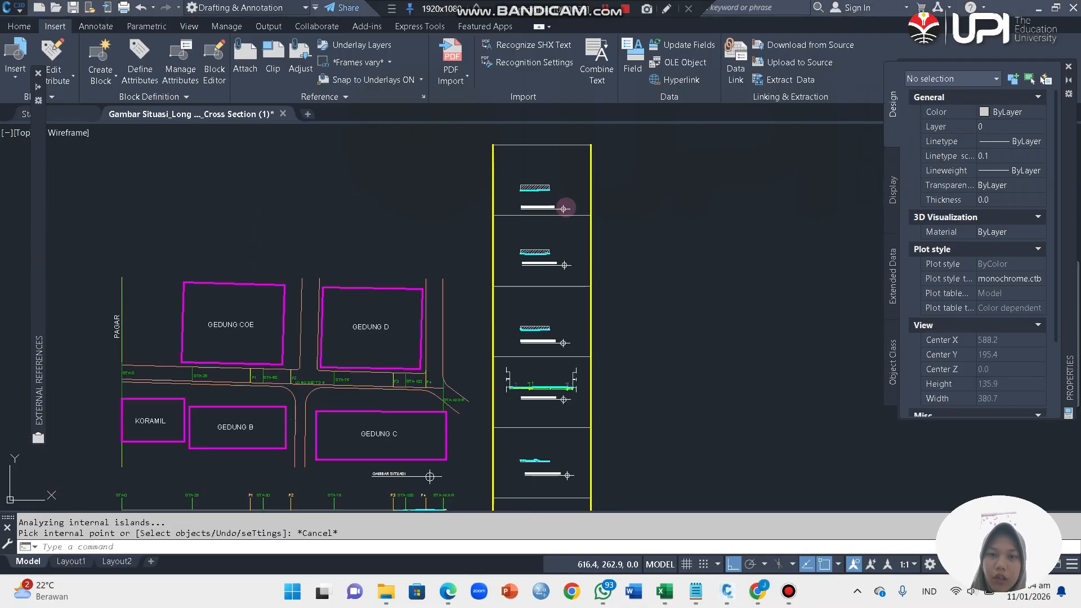
Step: Inspect the hatch filling the STA-0 cross section frame and its pattern properties
scroll(542, 186, up, 5)
scroll(652, 278, down, 3)
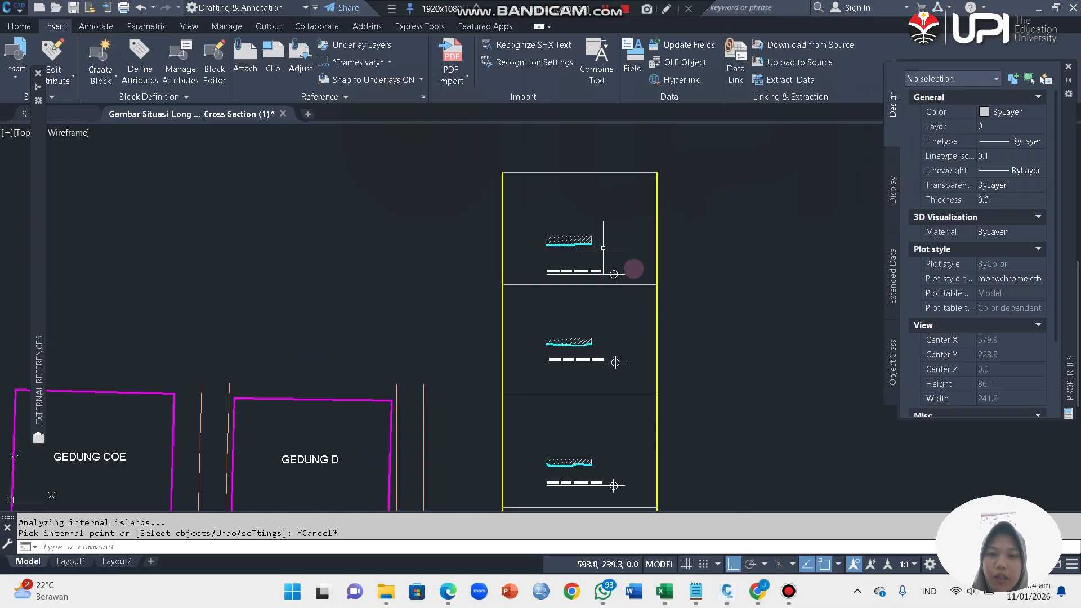
scroll(574, 255, up, 3)
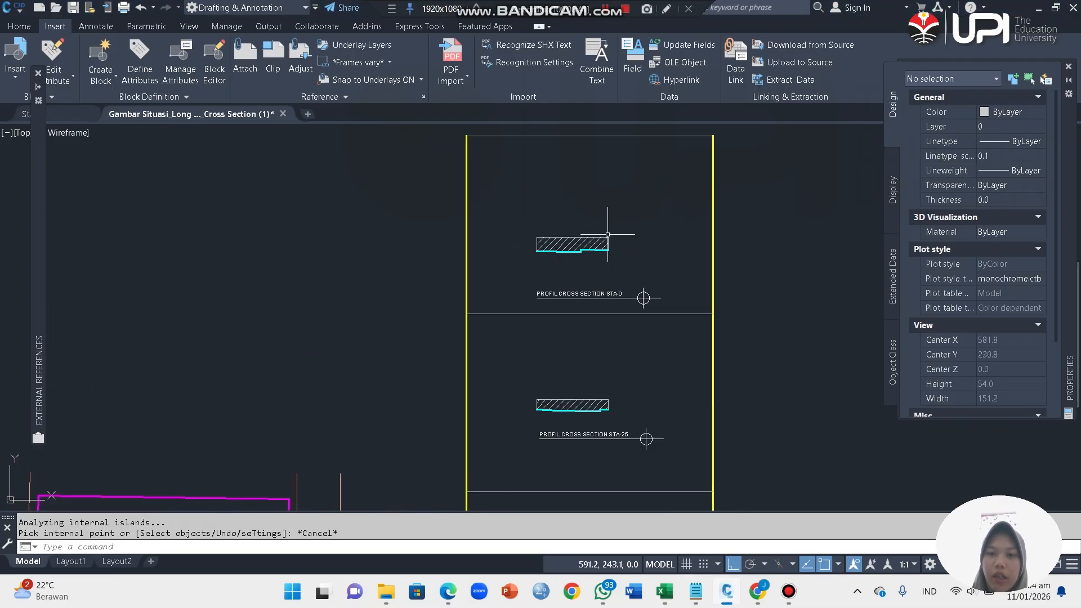
click(552, 237)
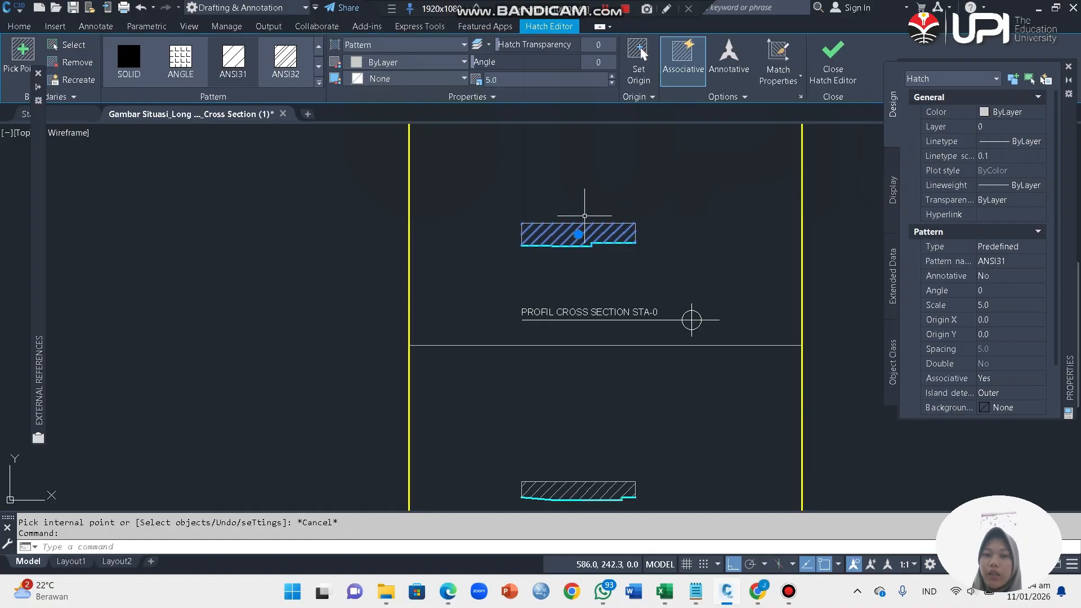
scroll(968, 309, down, 2)
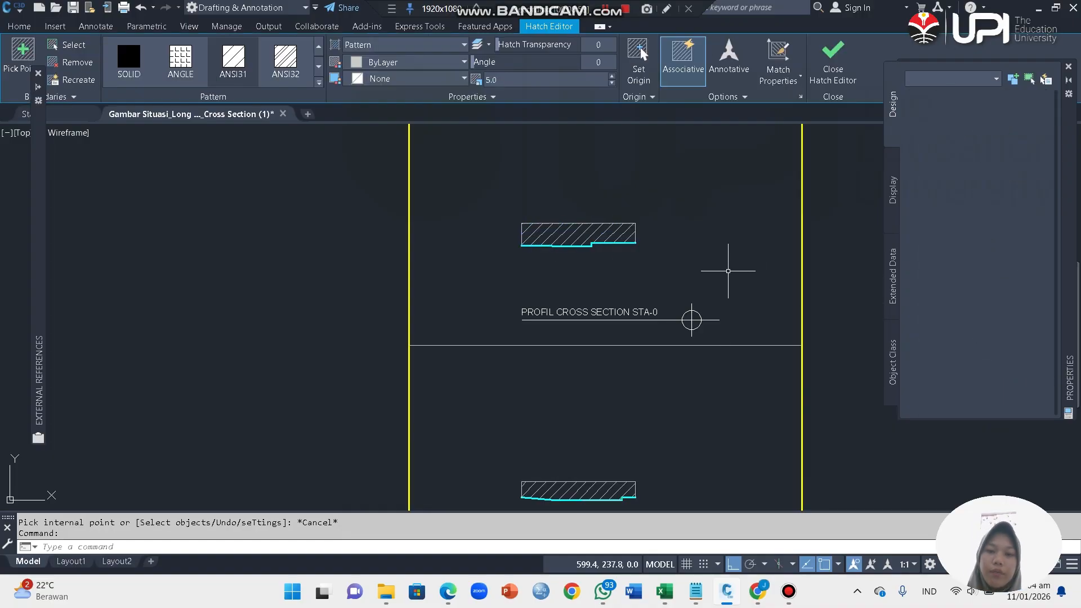
key(Escape)
Step: Review the finished cross sections from STA-0 down to STA-AKHIR and the hatched areas above or below their ground profiles
scroll(693, 264, down, 8)
scroll(694, 358, up, 2)
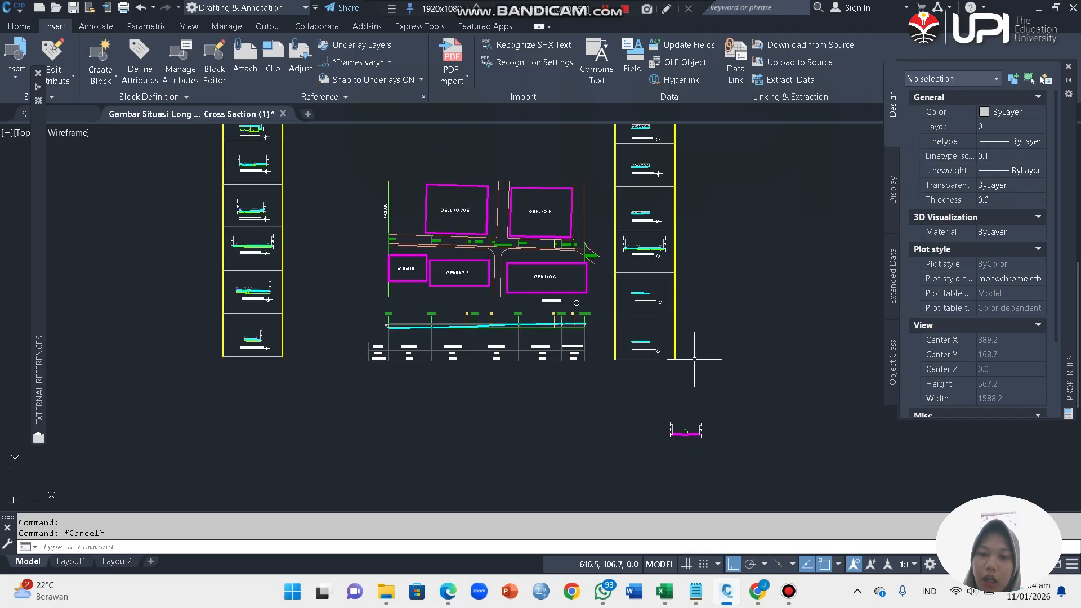
scroll(686, 173, down, 4)
scroll(693, 265, up, 6)
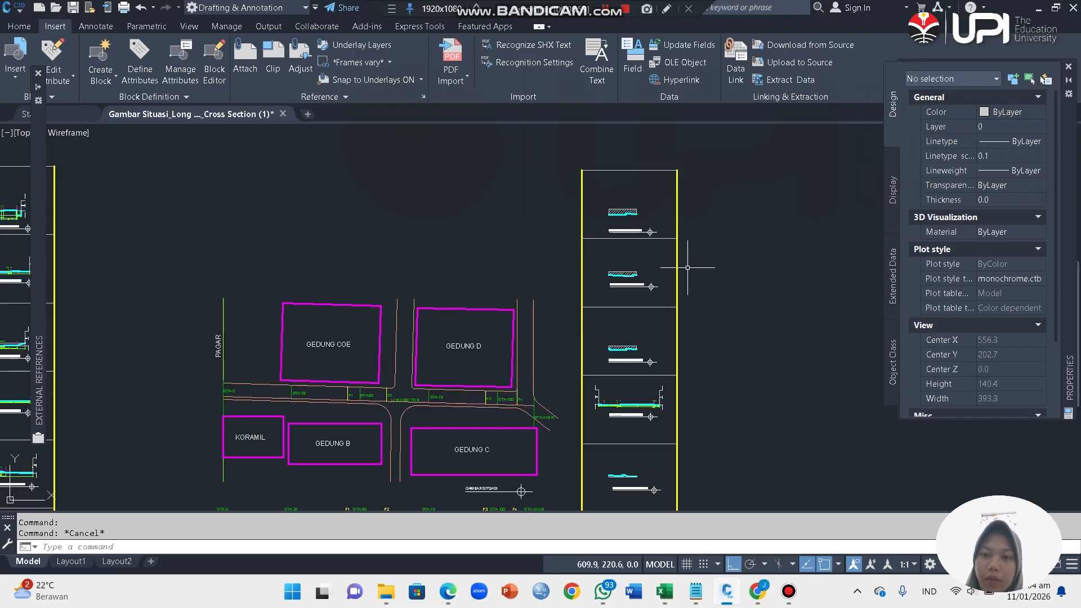
scroll(681, 427, down, 2)
scroll(705, 436, up, 2)
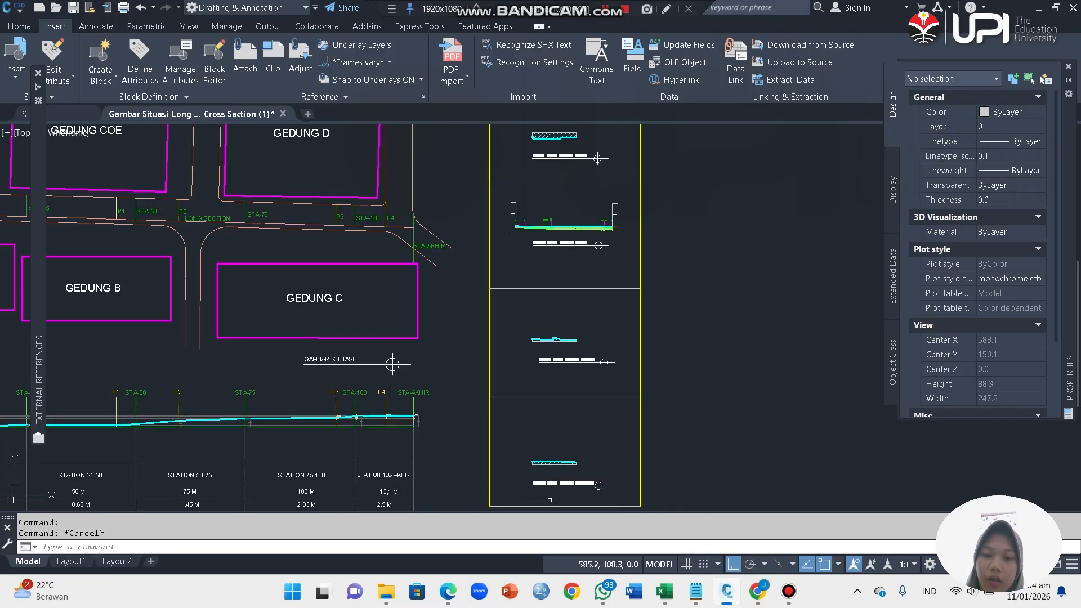
scroll(549, 499, up, 5)
scroll(531, 467, down, 6)
scroll(540, 450, up, 6)
scroll(526, 478, down, 5)
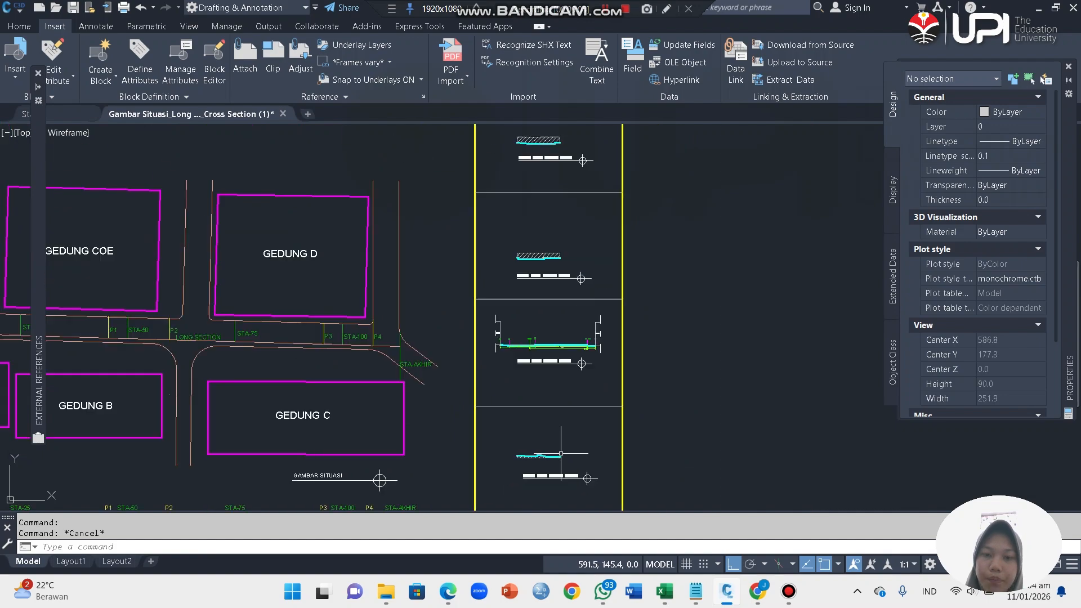
scroll(538, 248, up, 7)
scroll(563, 242, down, 8)
scroll(590, 237, up, 2)
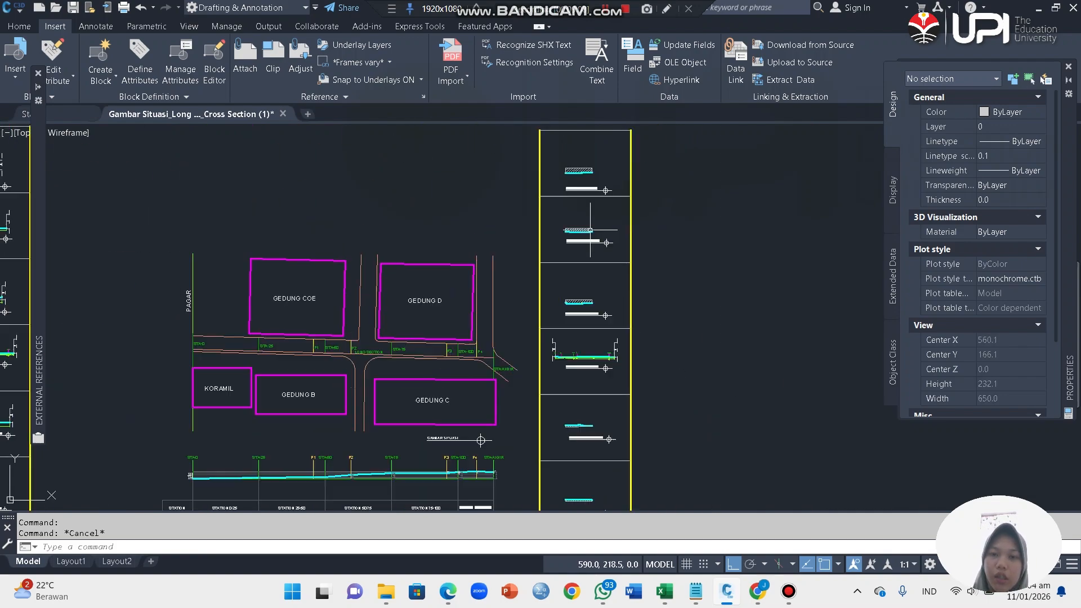
scroll(590, 229, down, 3)
scroll(595, 410, up, 8)
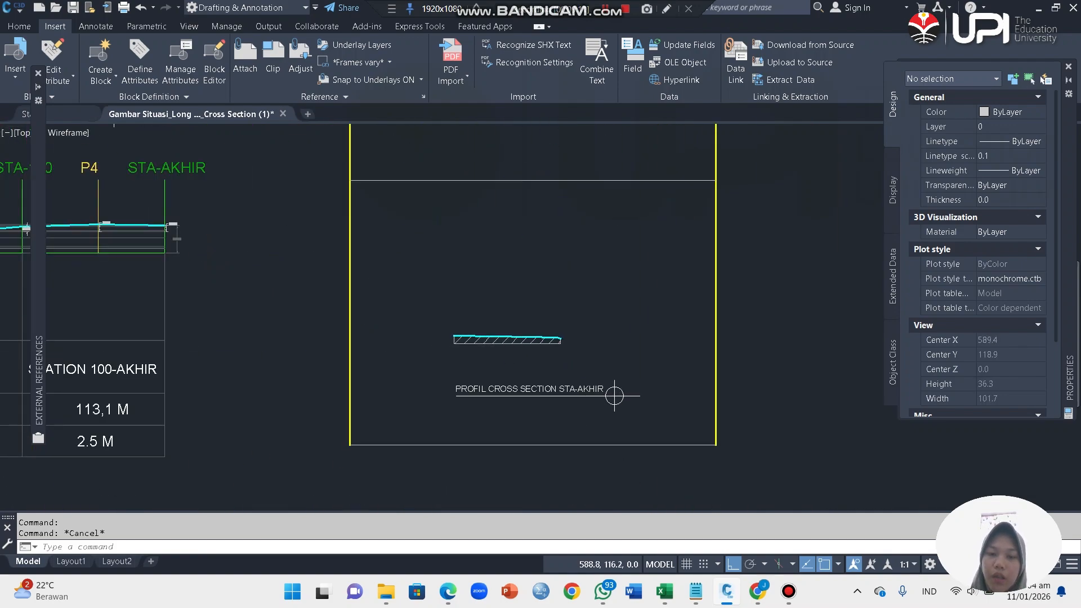
scroll(615, 396, down, 9)
scroll(538, 216, up, 4)
scroll(535, 394, down, 5)
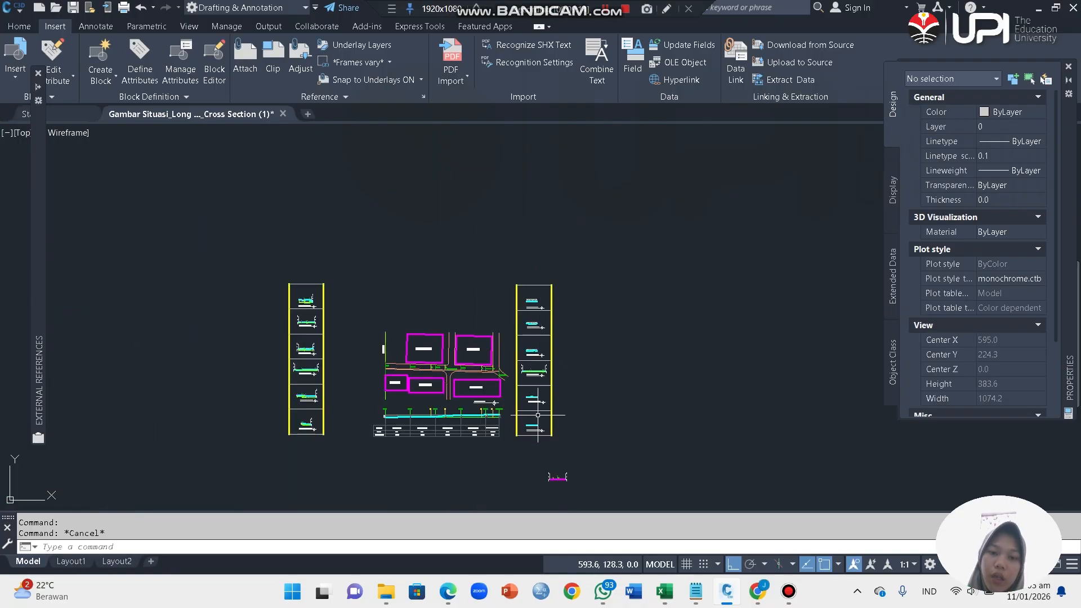
scroll(531, 411, up, 8)
scroll(535, 445, down, 7)
scroll(535, 463, up, 9)
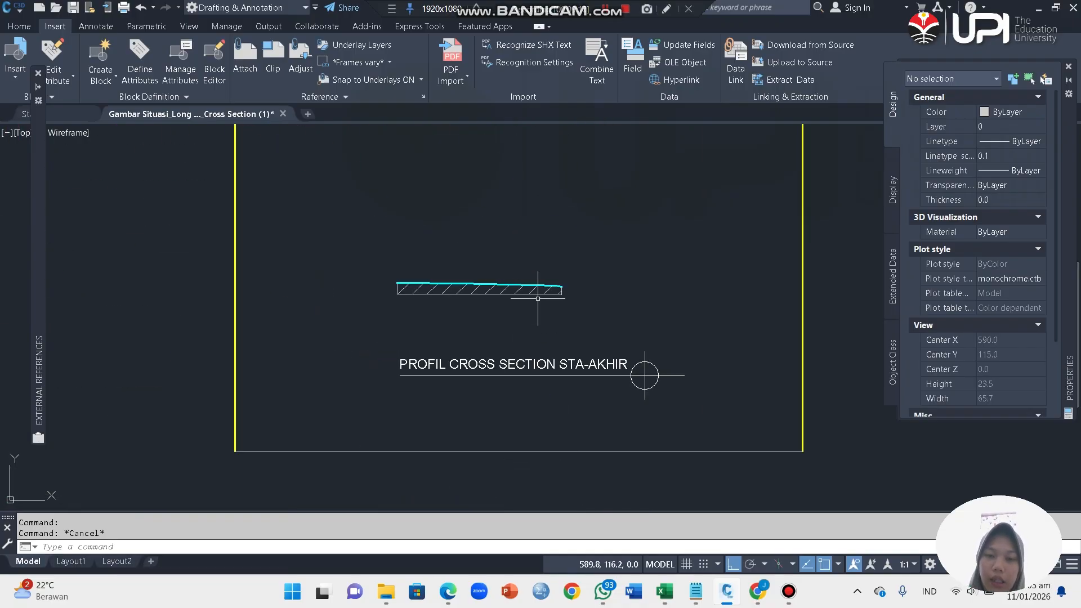
scroll(538, 298, down, 5)
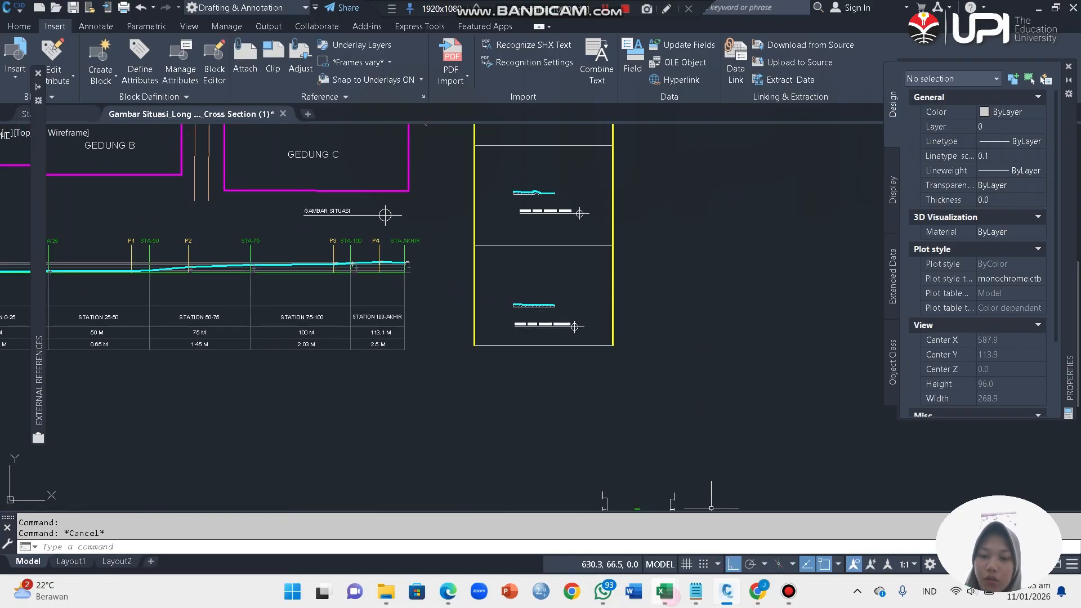
Step: Switch to the PERHITUNGAN workbook in Excel and arrange it side by side with the drawing
click(670, 595)
click(739, 515)
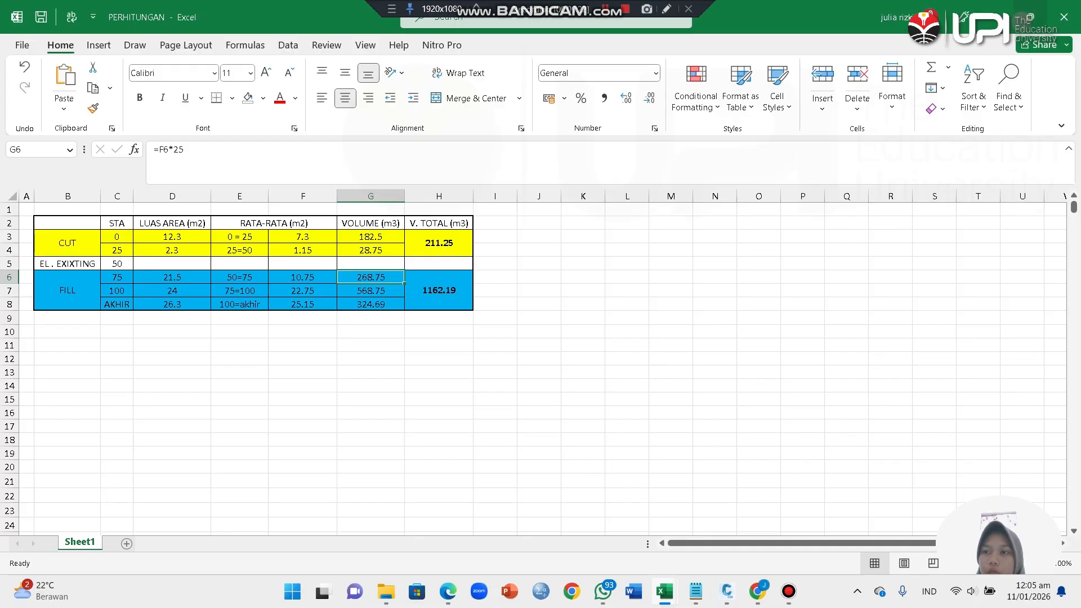
mouse_move(1022, 21)
click(942, 55)
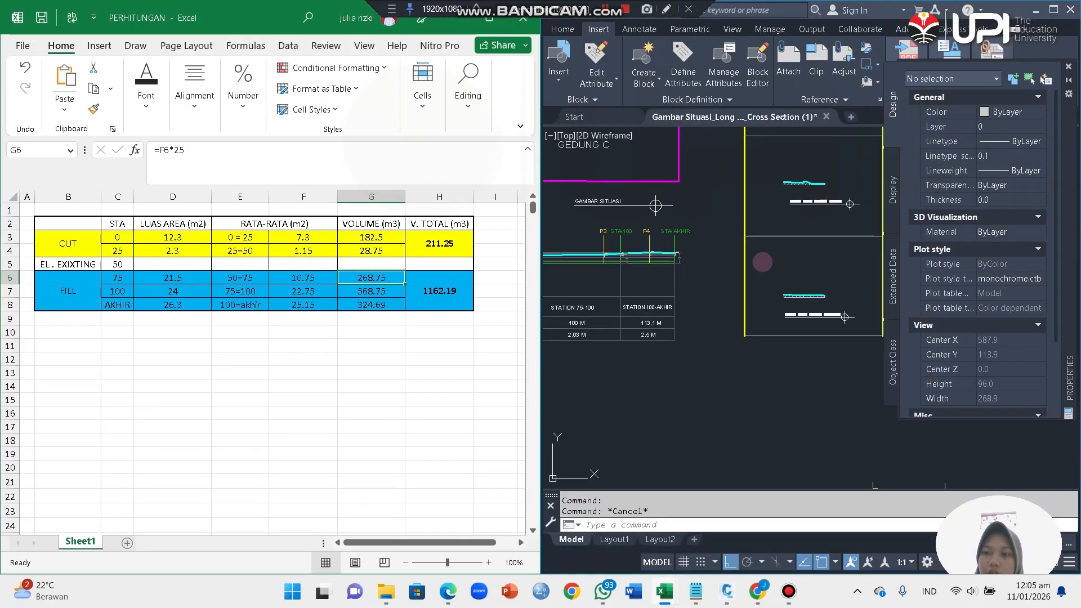
Step: Read the area of the STA-0 cross section hatch and compare it with the STA-0 area in the Excel table
scroll(762, 261, down, 4)
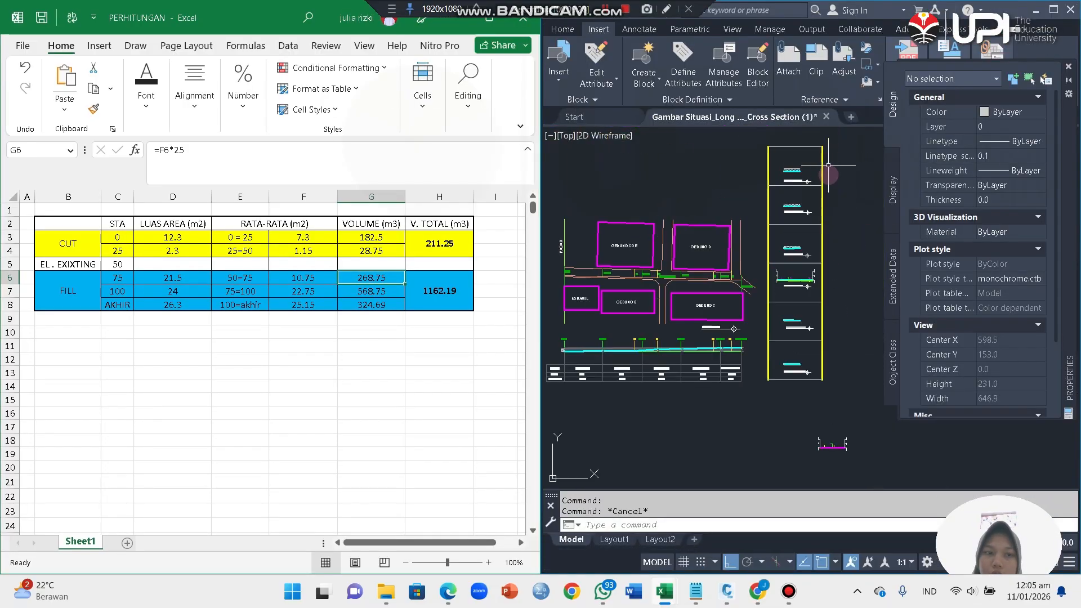
scroll(828, 165, up, 2)
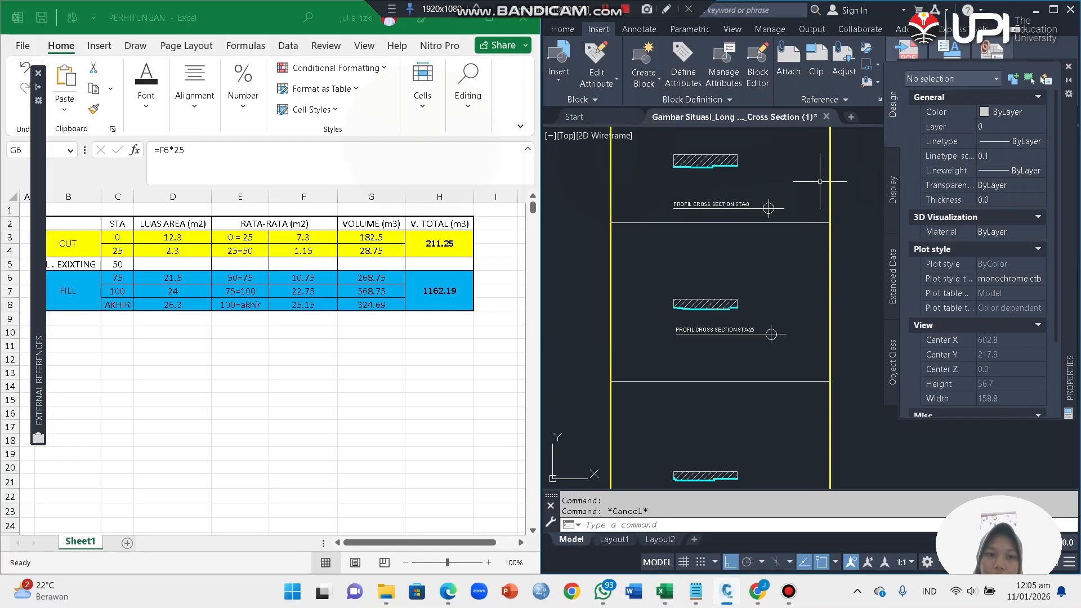
scroll(826, 175, down, 4)
scroll(789, 171, up, 8)
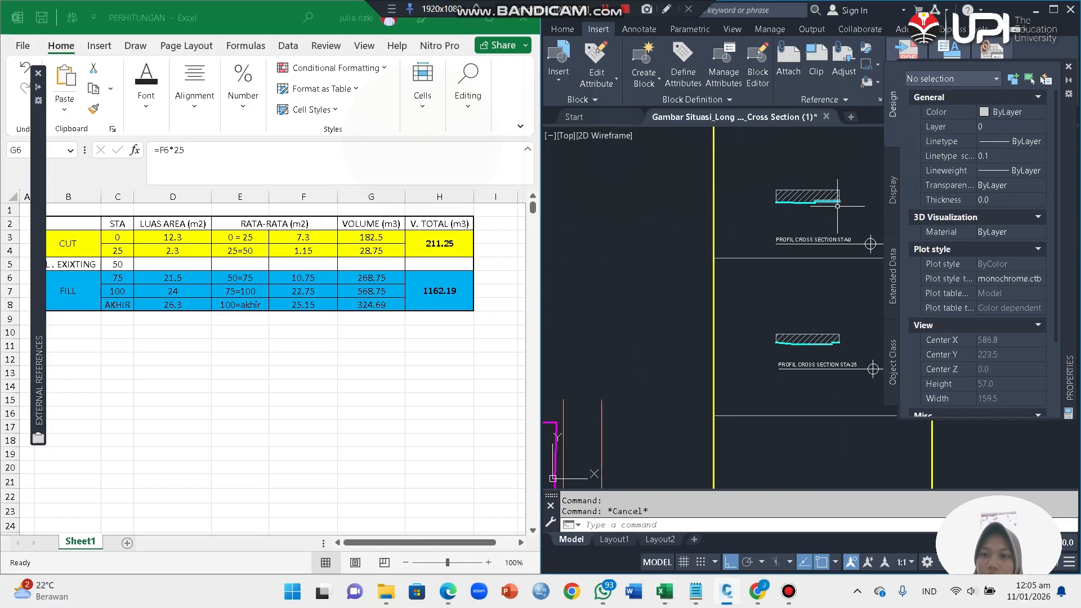
click(723, 189)
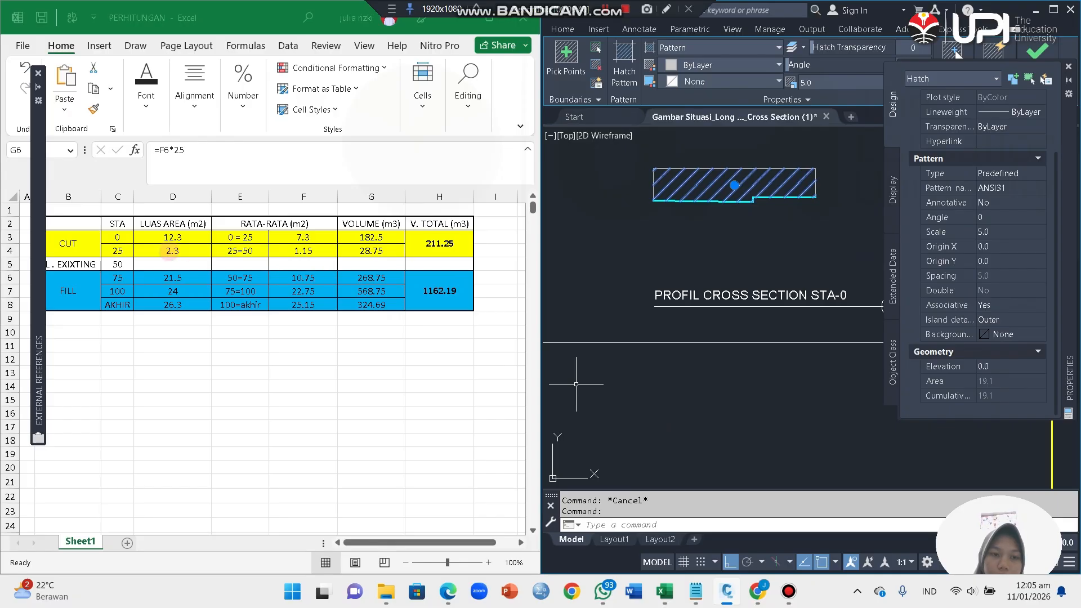
click(189, 237)
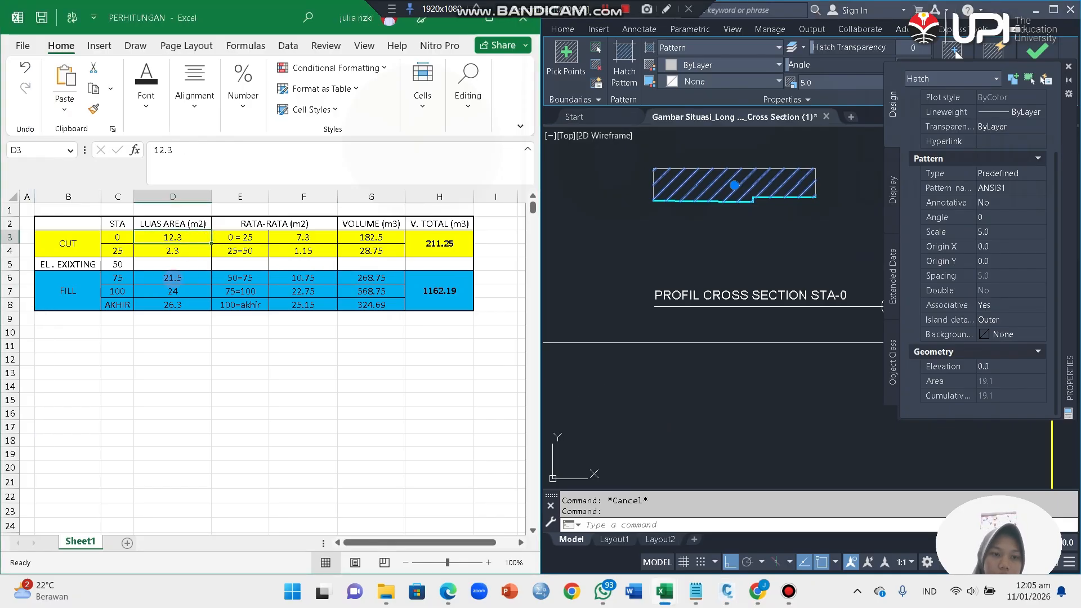
Step: Swap the category labels in the table: FILL for stations 0 and 25, CUT for stations 75 to AKHIR
click(68, 243)
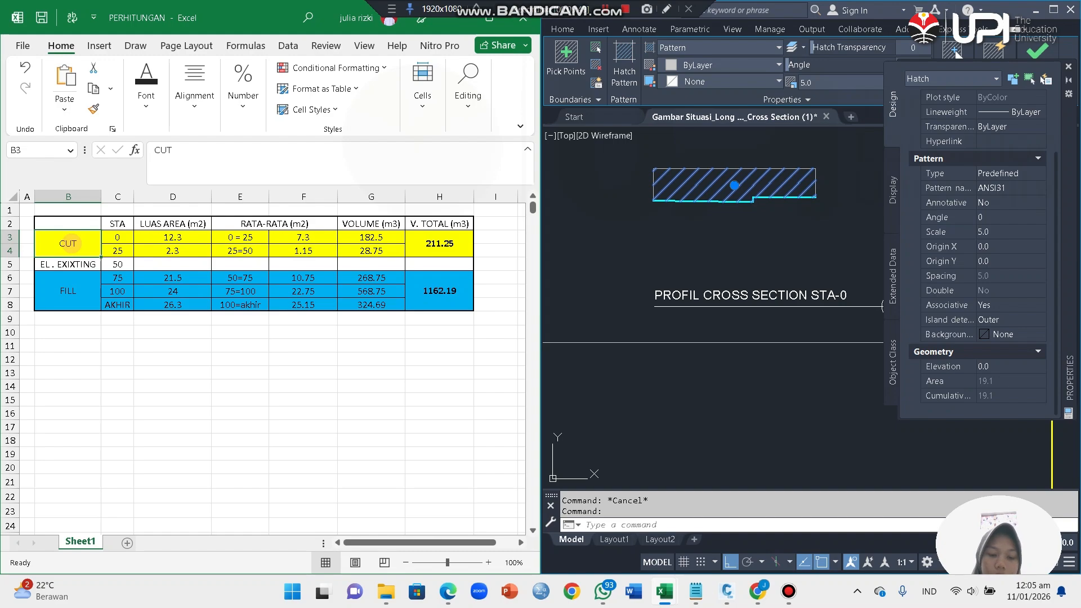
text(FILL)
click(83, 291)
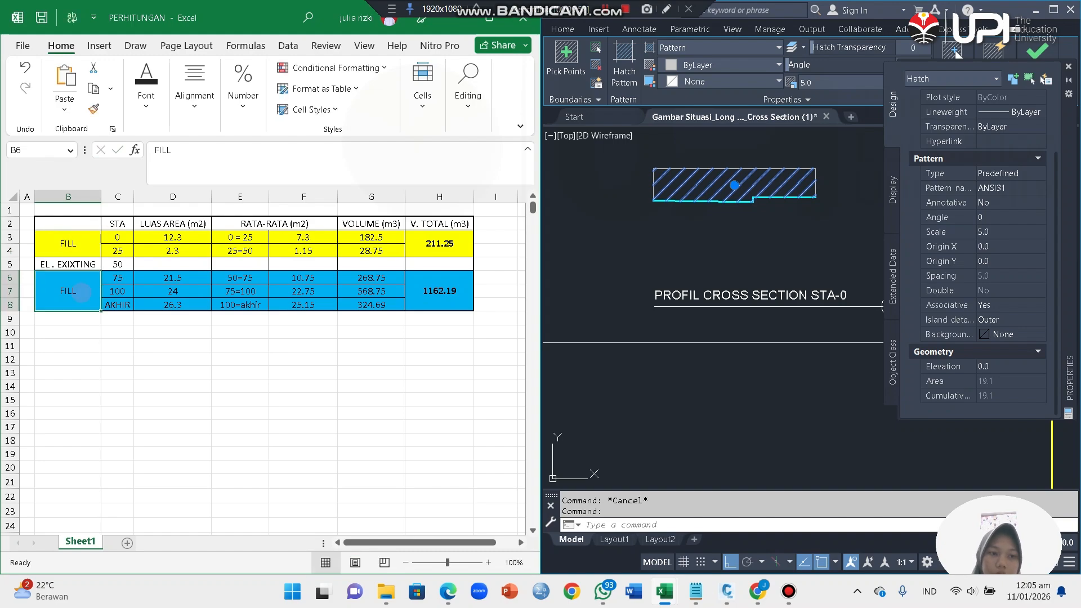
text(CUT)
click(169, 376)
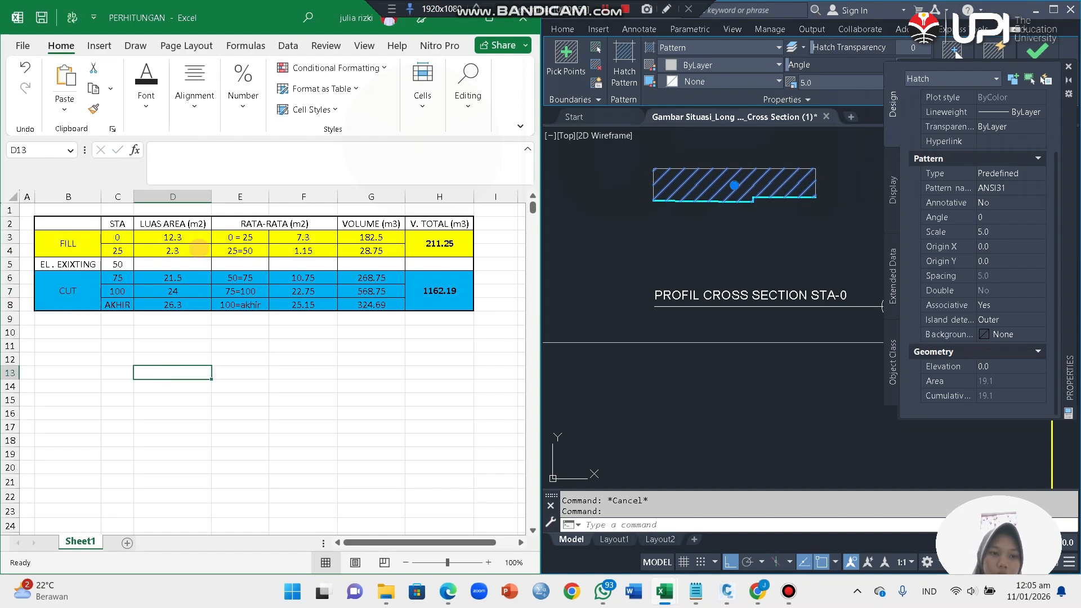
Step: Enter the hatch areas in the LUAS AREA column: 19.1 for STA 0 and 15.4 for STA 25
click(181, 238)
text(19)
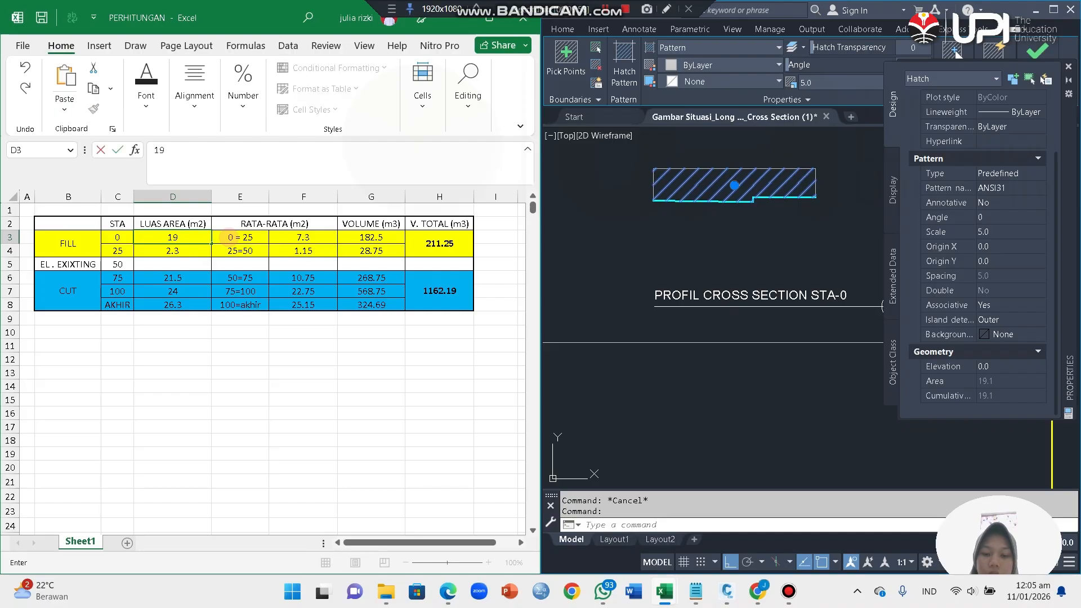
text(.1)
key(Return)
text(15.4)
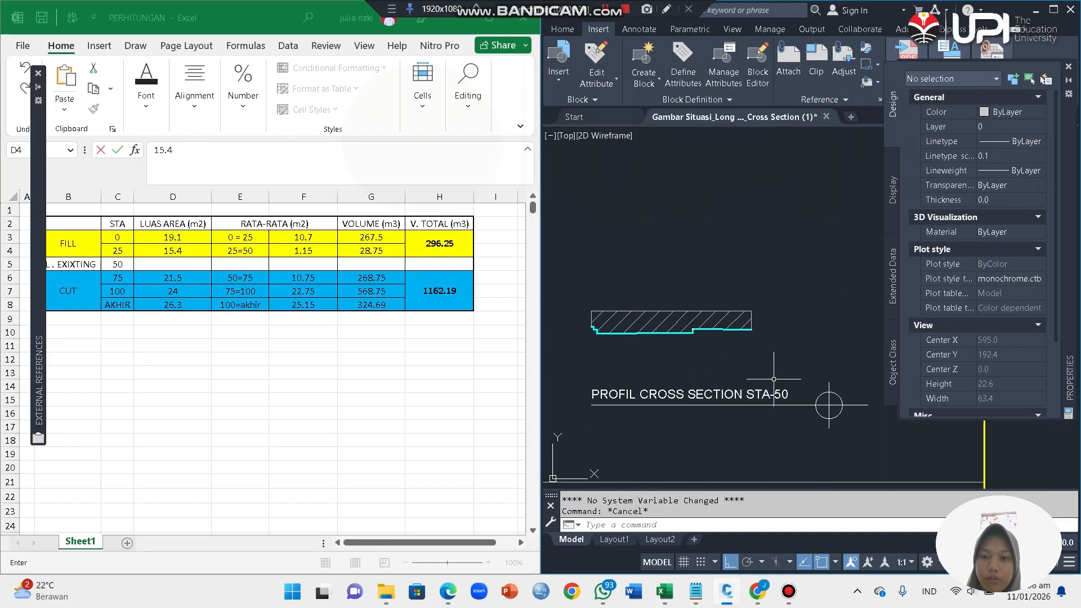
Step: Read the area of the STA-50 cross section hatch and enter 13 as the STA 50 area in the table
scroll(672, 311, up, 2)
click(672, 324)
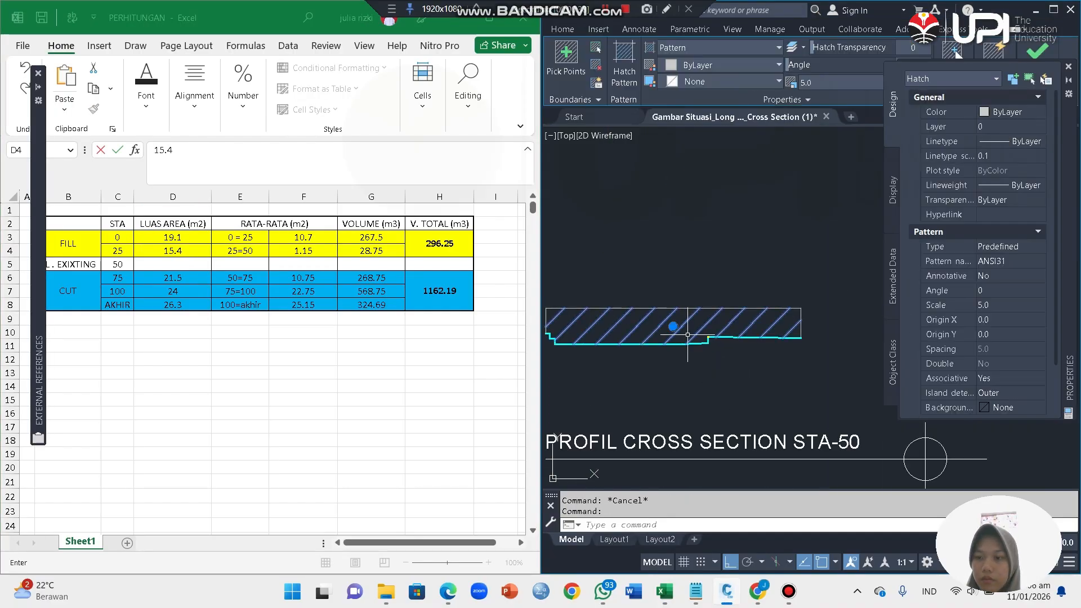
click(182, 264)
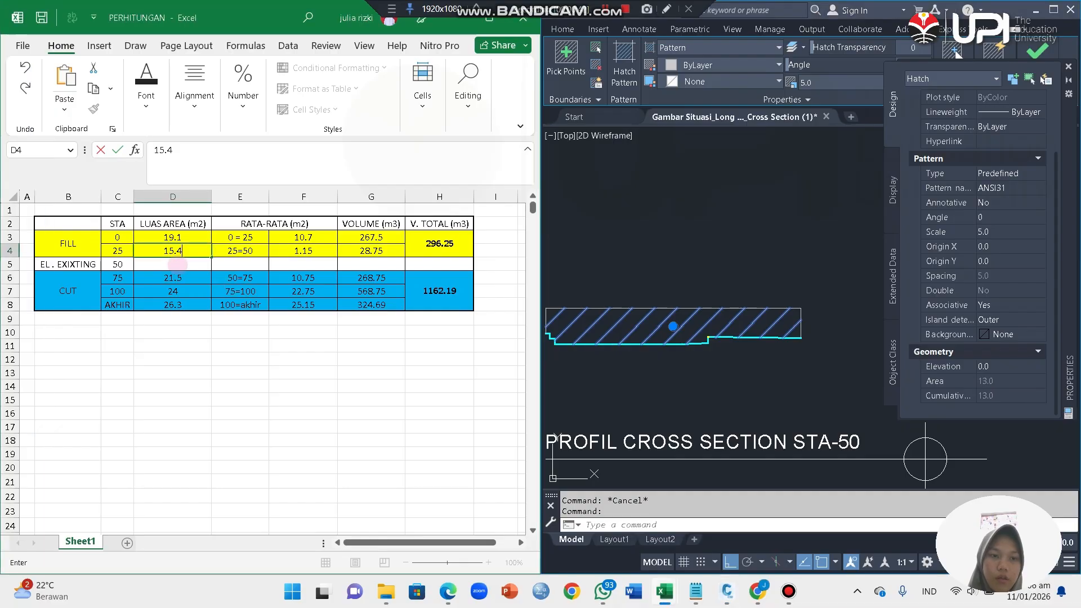
text(13)
click(303, 372)
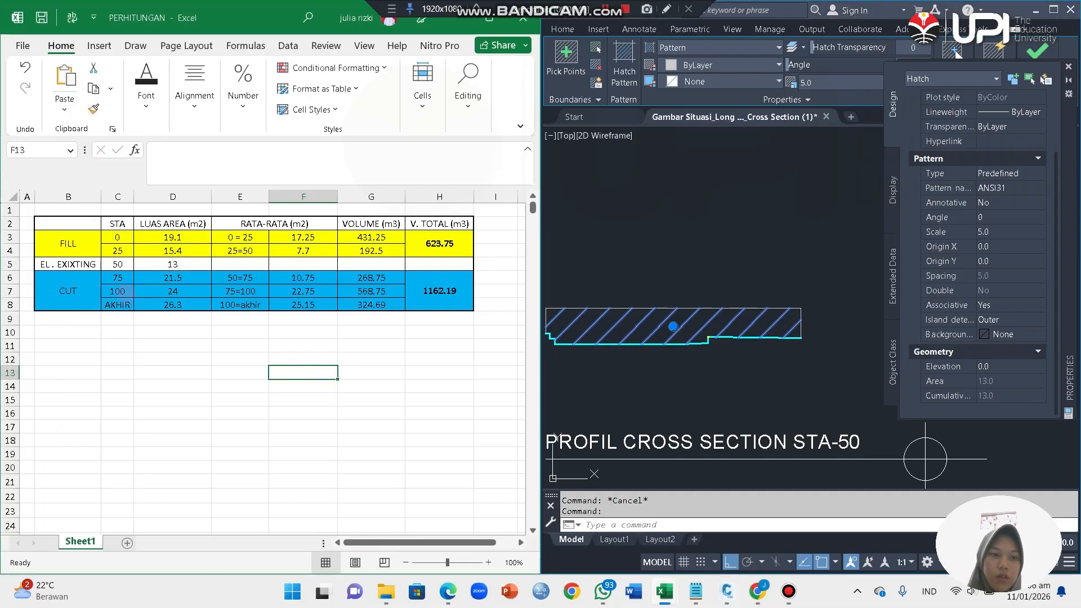
Step: Unmerge the CUT label block B6:B8 and merge and center only cells B7:B8
click(68, 290)
click(194, 93)
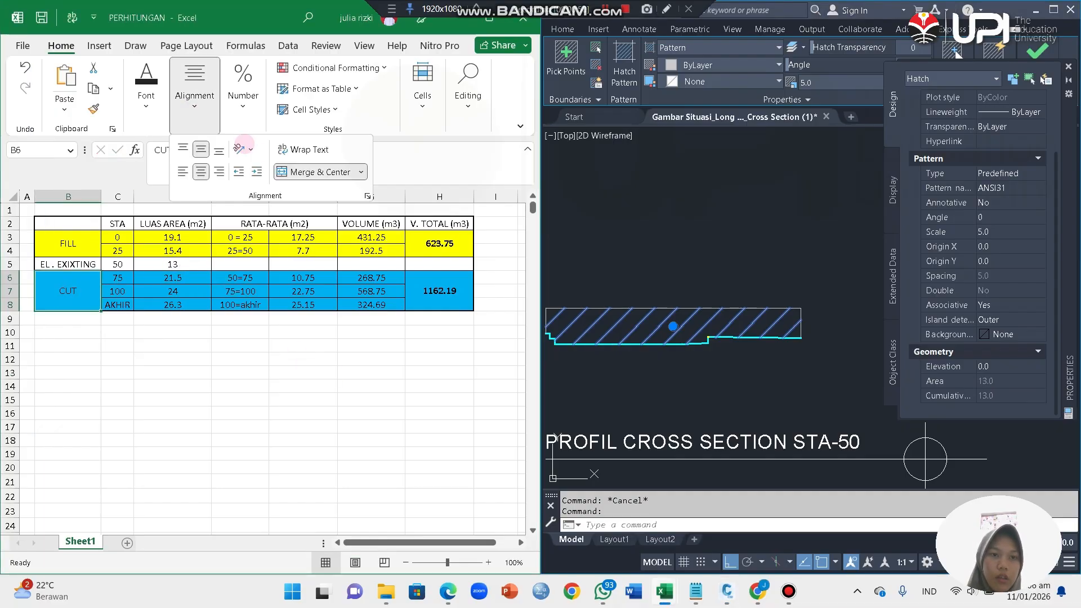
click(304, 171)
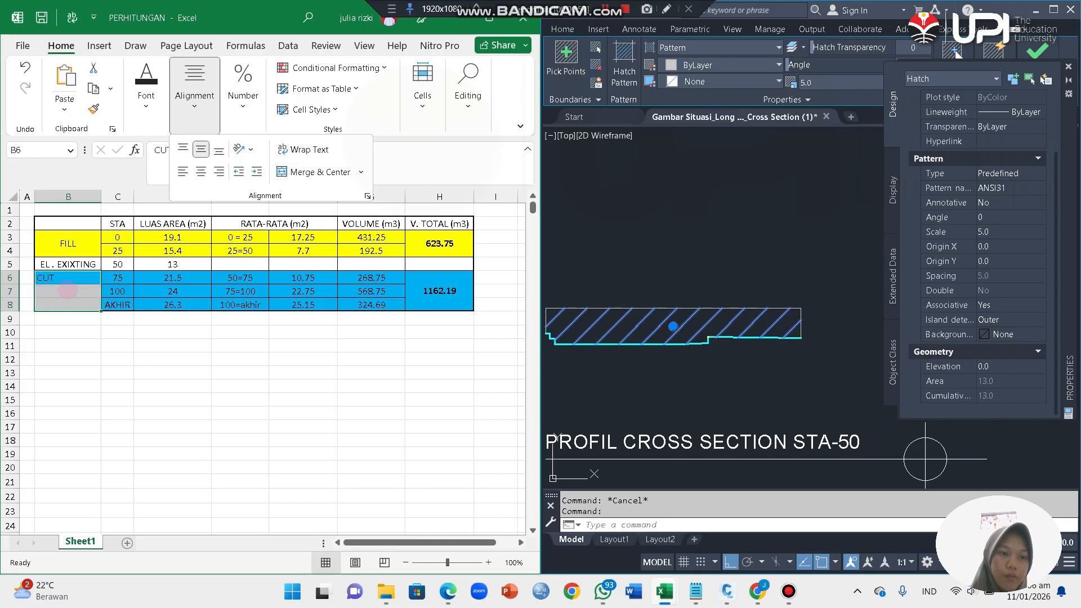
click(57, 290)
drag(58, 291, 59, 304)
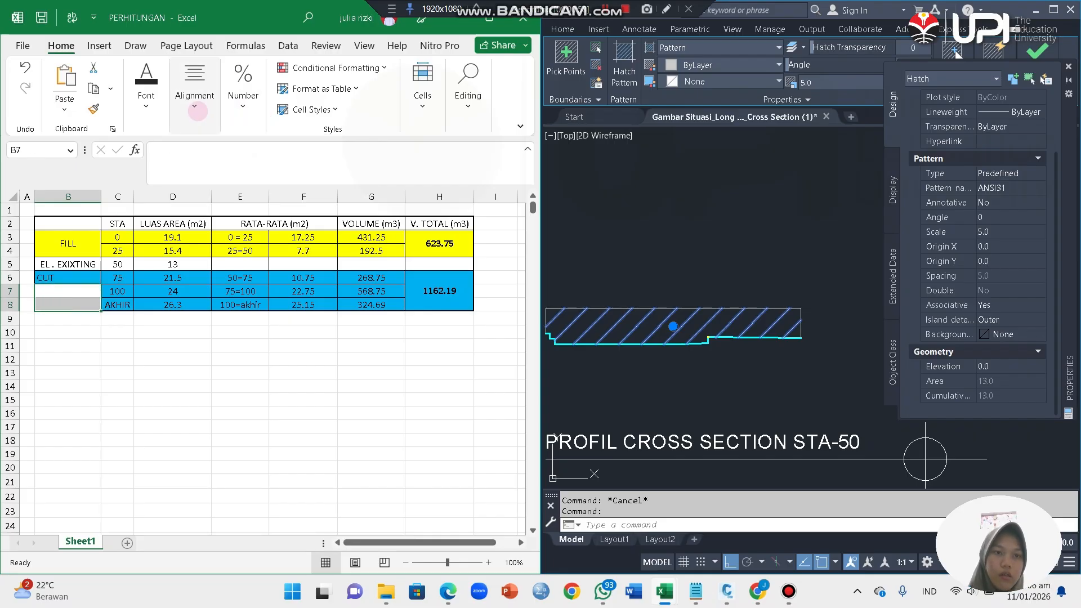
click(194, 93)
click(304, 172)
Step: Read the area of the STA-100 cross section hatch and enter 4.5 as the STA 100 area in the table
click(689, 157)
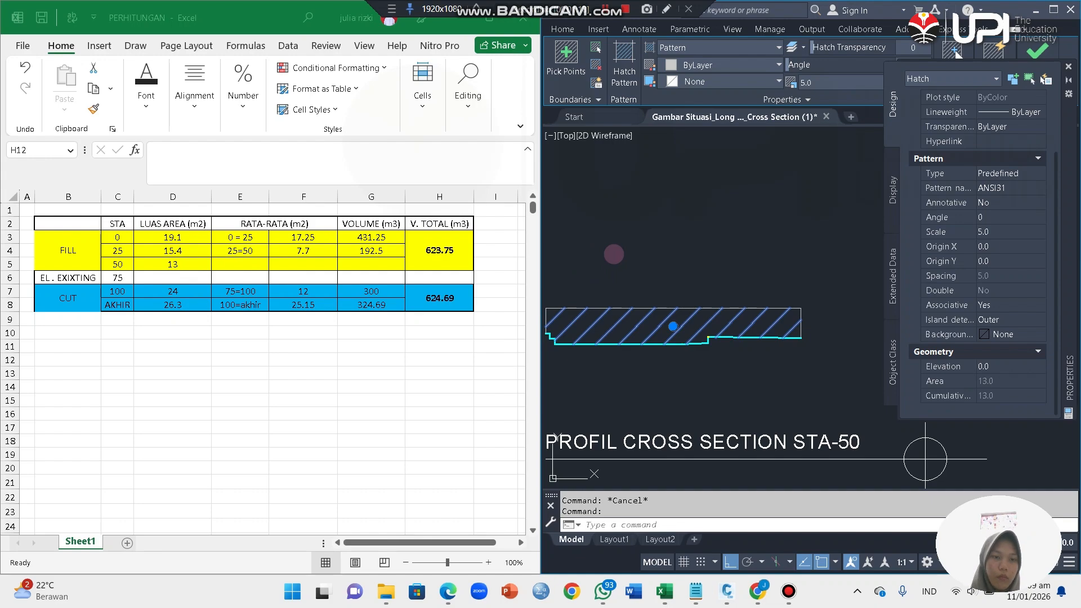
click(623, 242)
scroll(669, 228, down, 3)
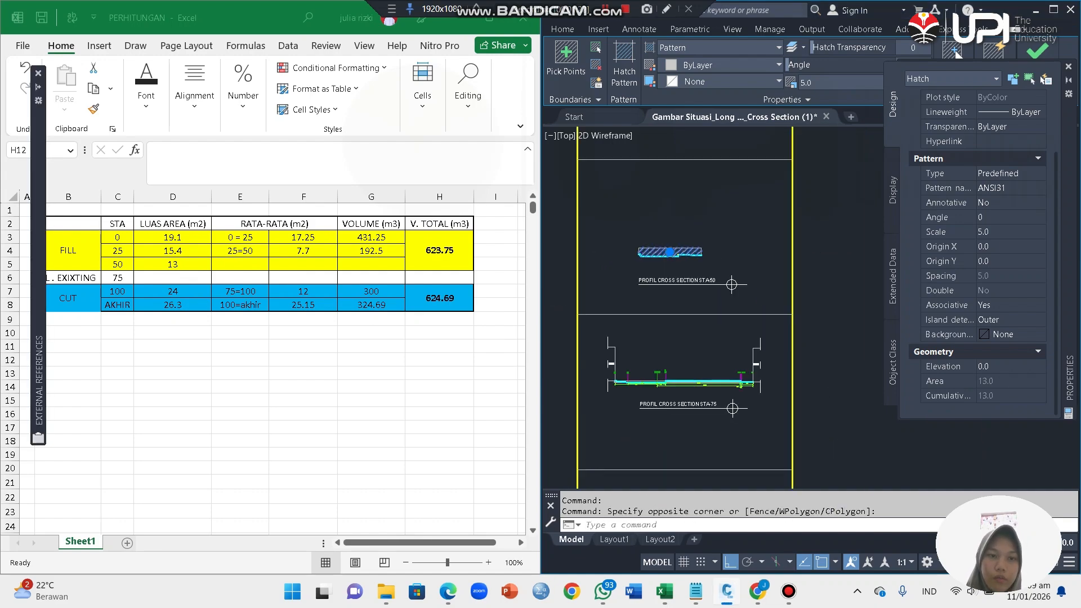
scroll(693, 290, down, 6)
scroll(699, 365, up, 8)
key(Escape)
key(Escape)
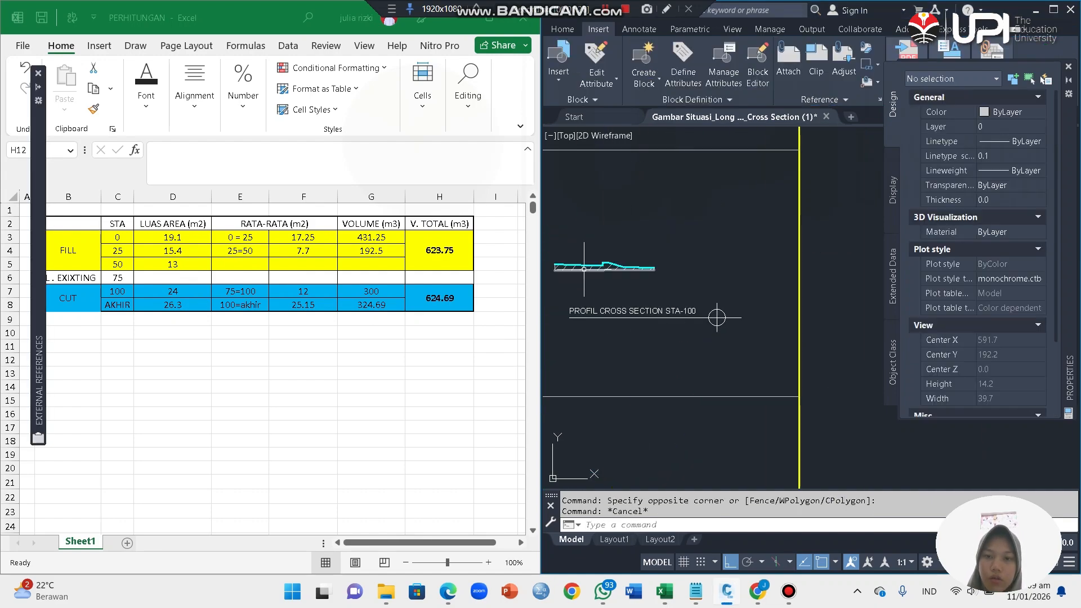
scroll(586, 266, up, 5)
click(605, 247)
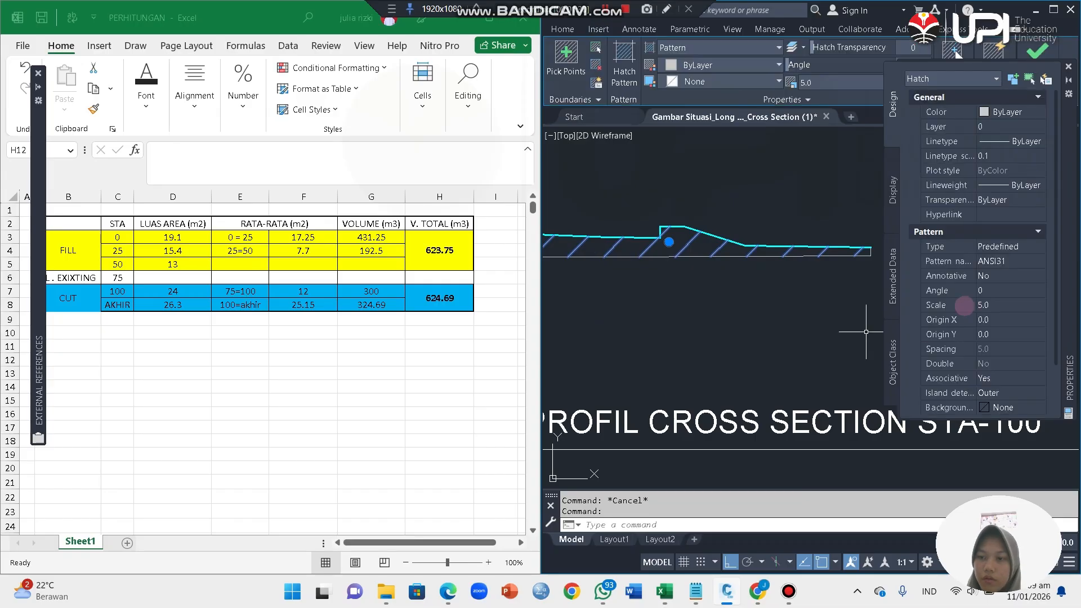
click(171, 291)
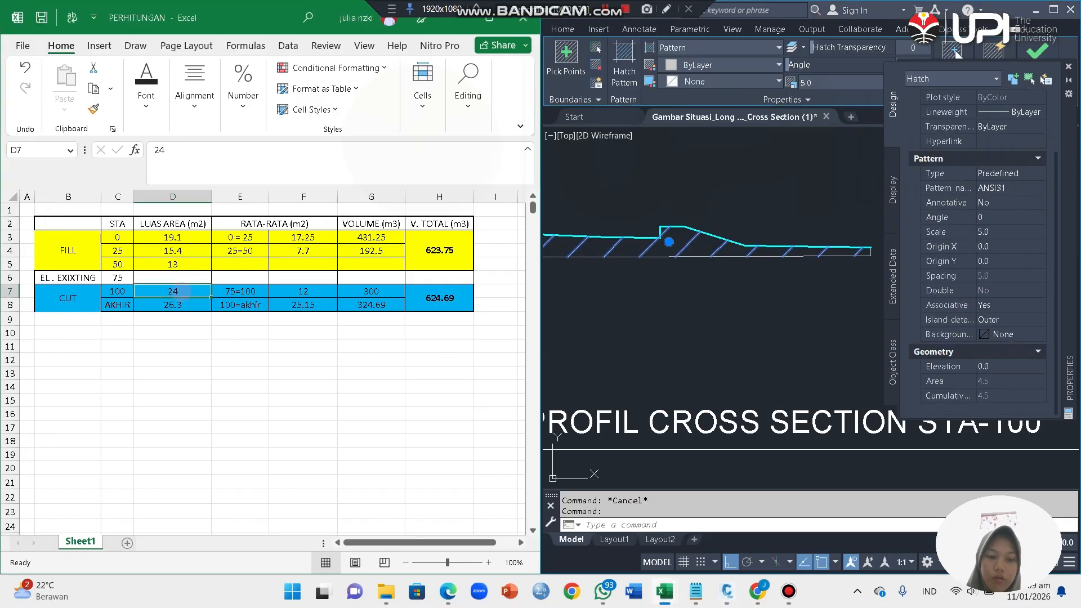
text(4.5)
key(Return)
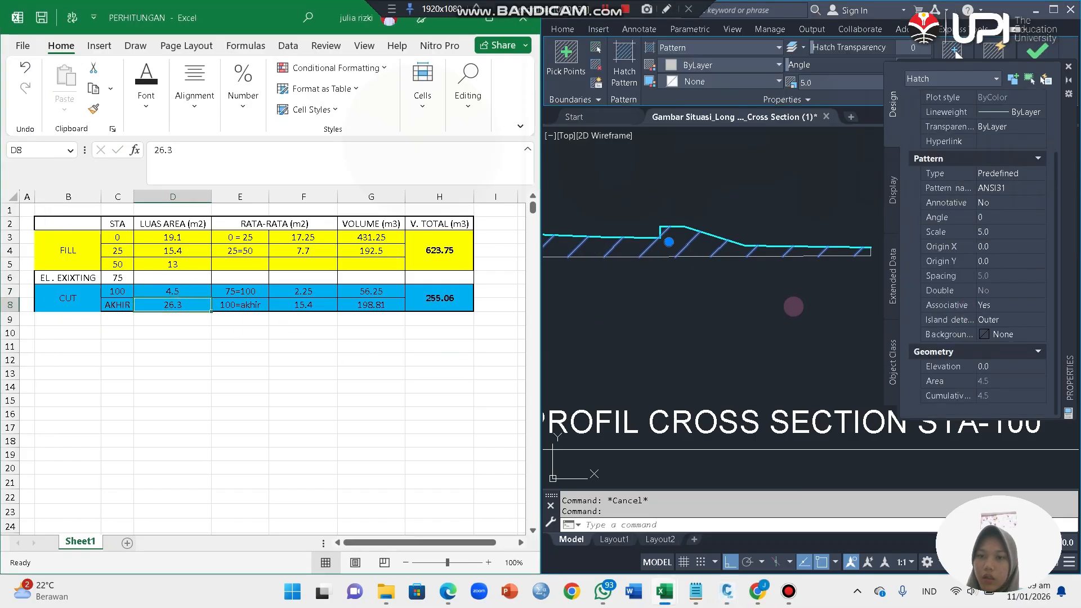
Step: Read the area of the STA-AKHIR cross section hatch and enter 6.3 as the AKHIR area in the table
click(793, 307)
key(Escape)
key(Escape)
scroll(772, 281, down, 12)
scroll(763, 318, up, 8)
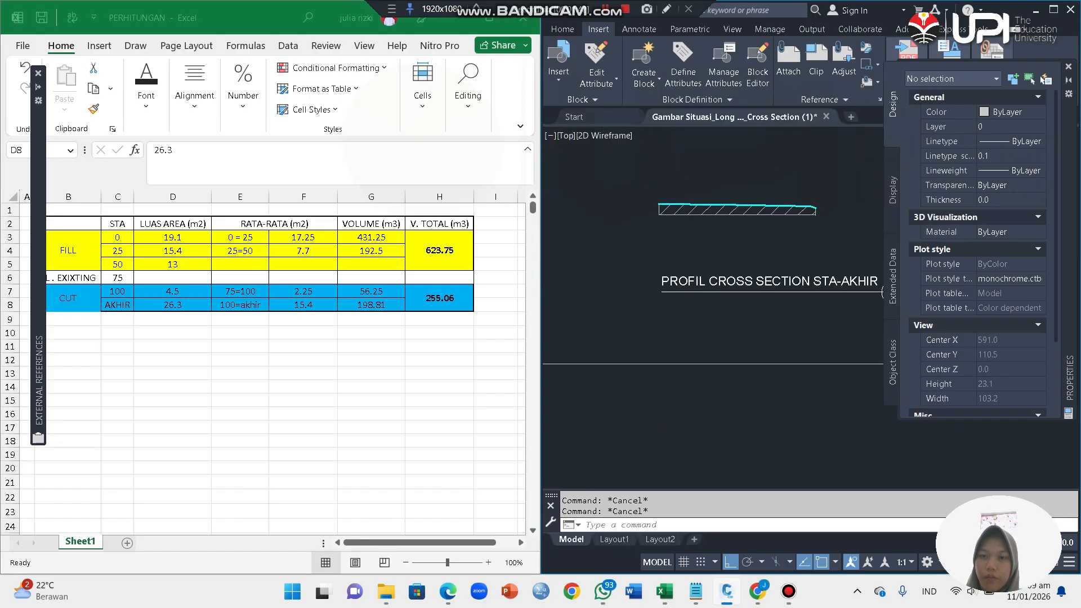
scroll(678, 208, up, 4)
click(678, 209)
scroll(950, 282, down, 3)
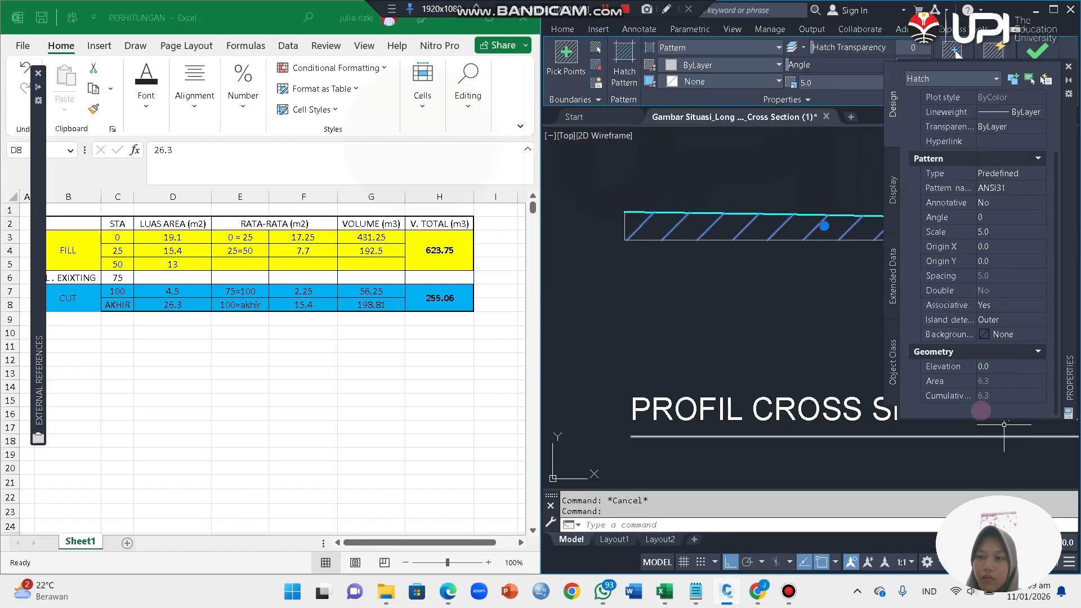
click(193, 307)
text(6.3)
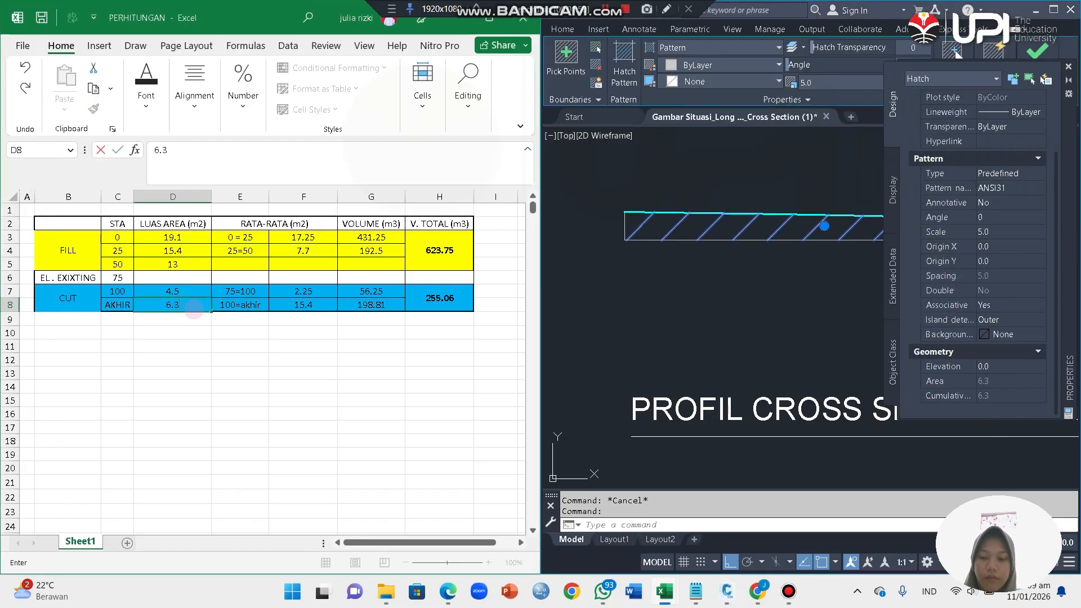
key(Return)
Step: Label the average range in the STA 50 row as 50=75
click(240, 263)
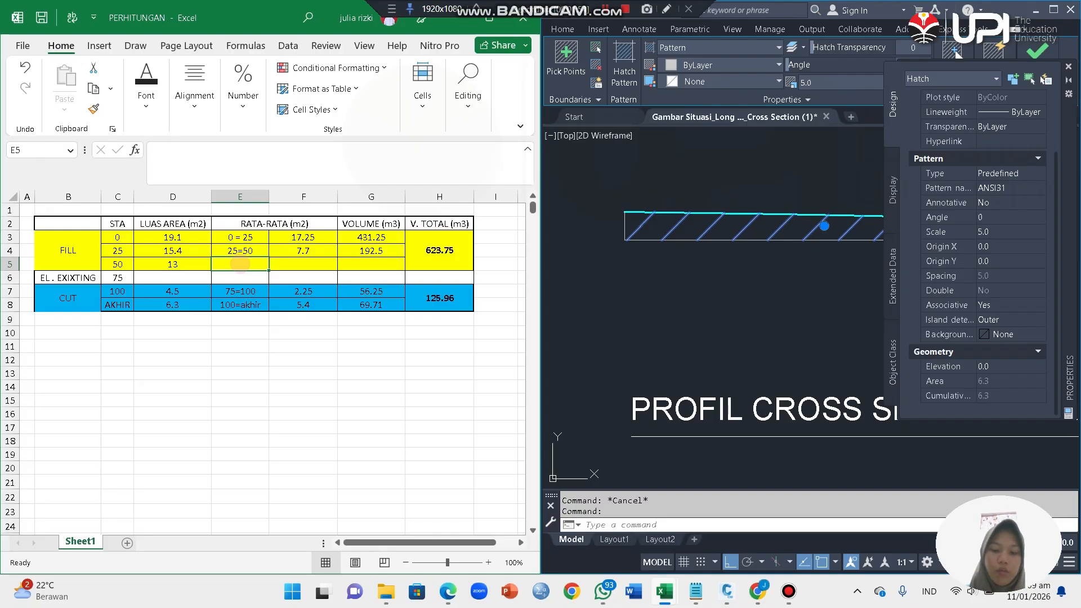
text(50=75)
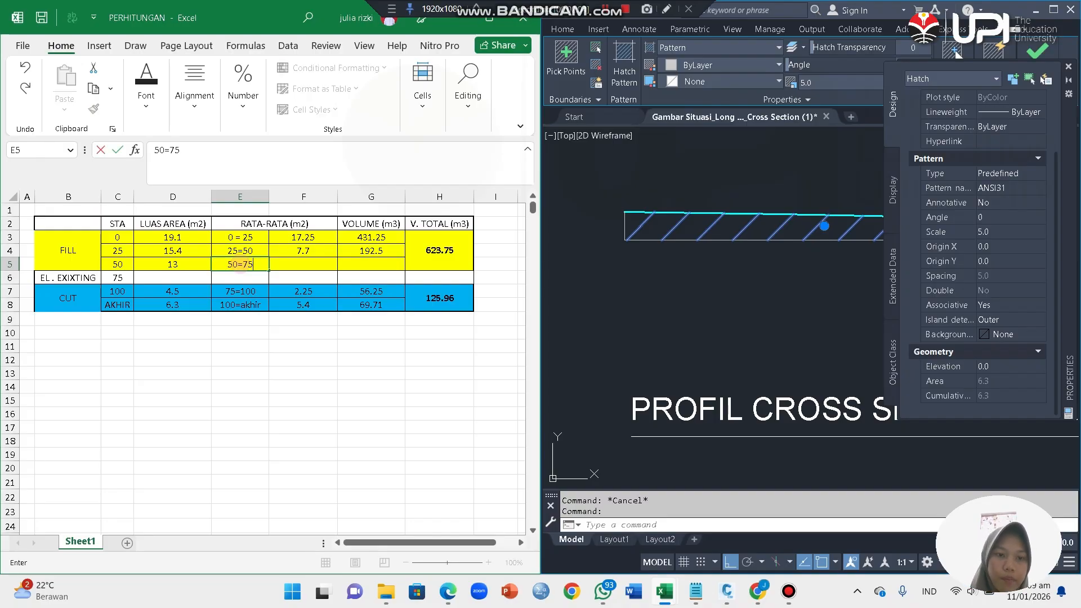
click(304, 346)
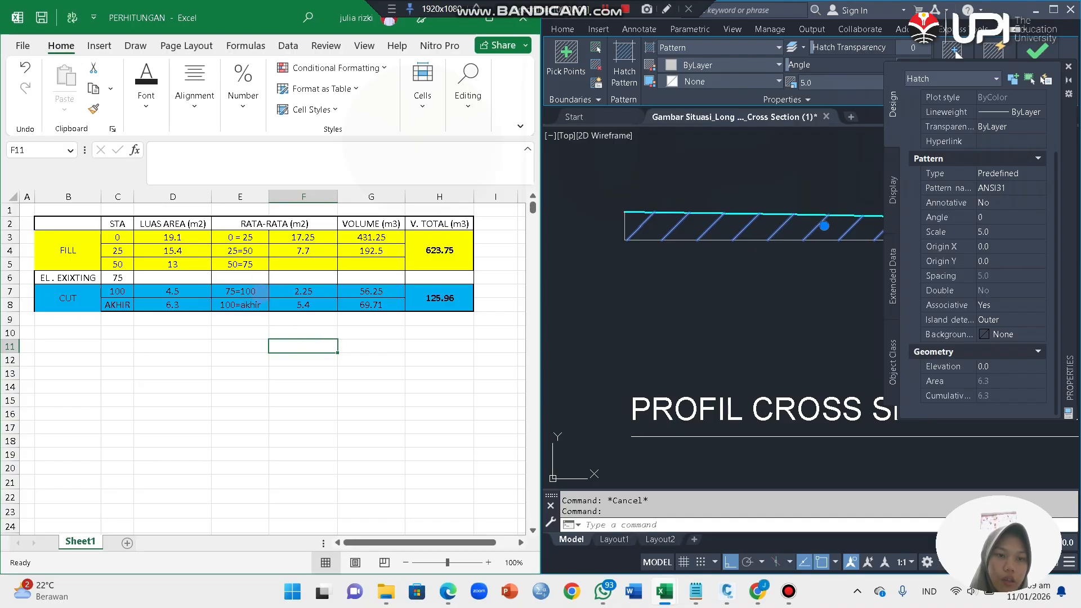
Step: Inspect the RATA-RATA average formulas in F3, F4 and F7 to see which station areas they combine
double_click(323, 241)
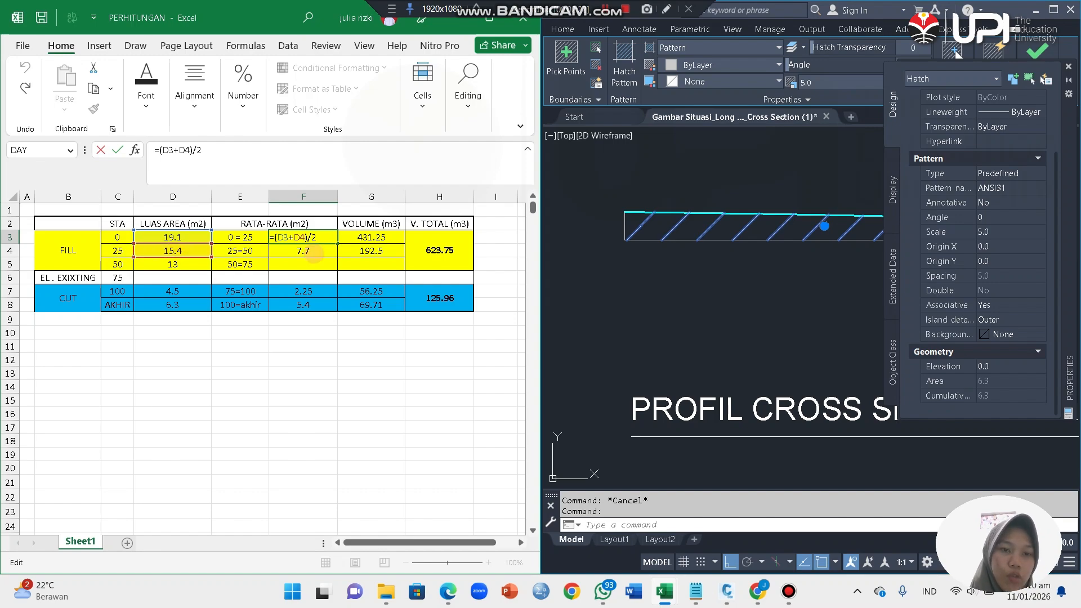
click(312, 256)
double_click(325, 252)
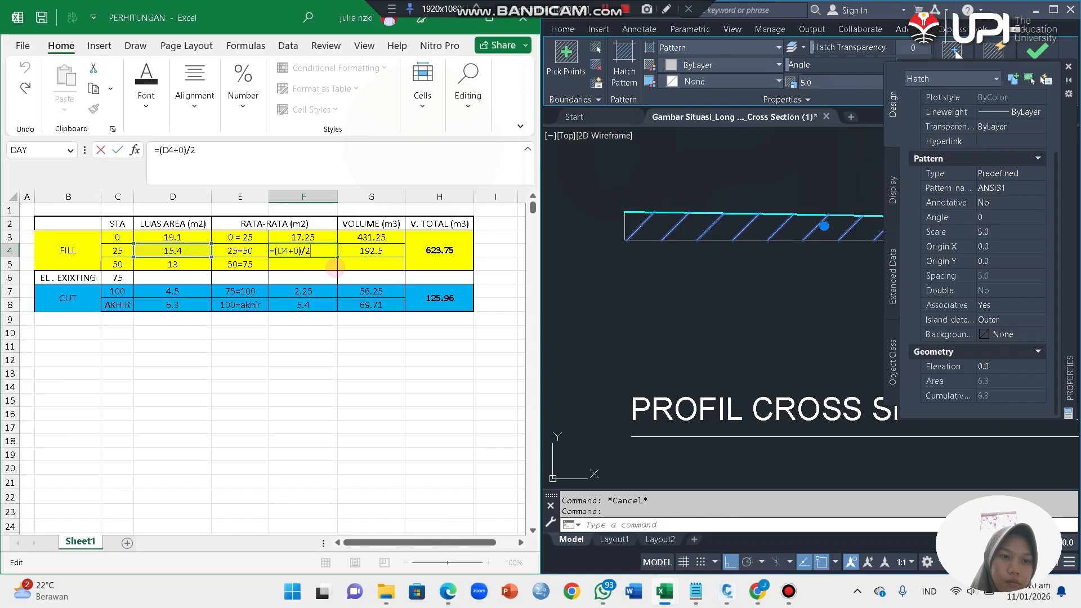
double_click(311, 290)
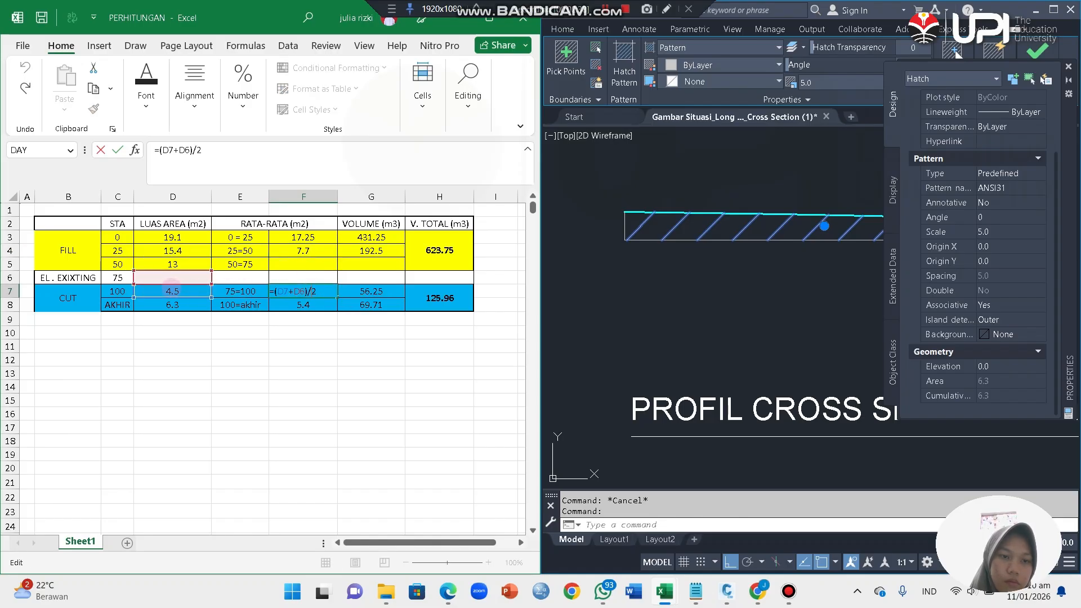
key(Escape)
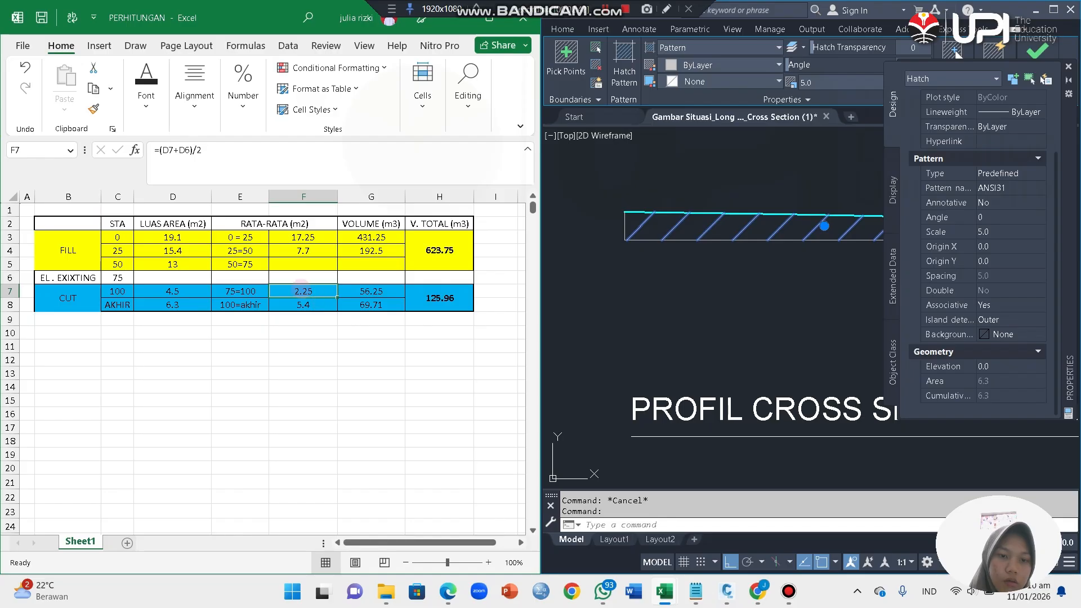
Step: Set the 75=100 average formula in F7 to =(D7+D8)/2 and open the 100=akhir average formula in F8
double_click(301, 287)
key(BackSpace)
key(BackSpace)
text(D8)
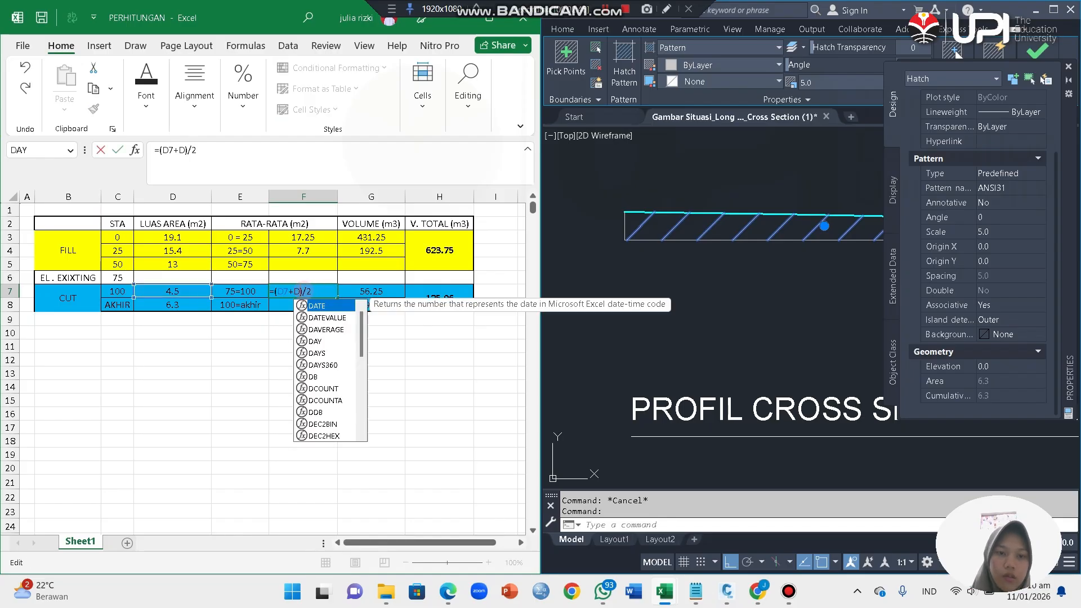
key(Return)
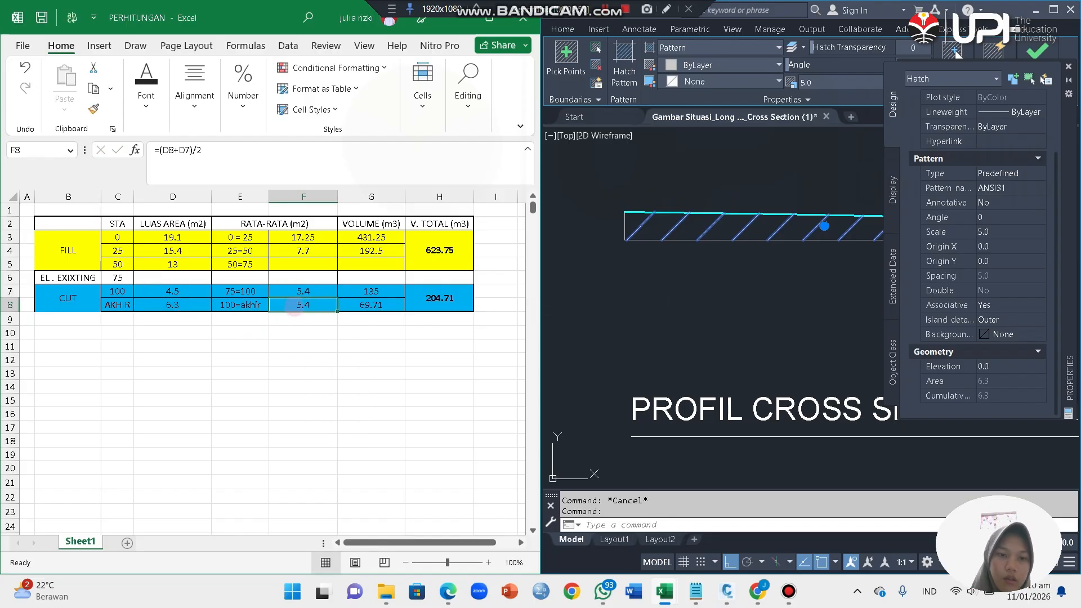
double_click(317, 305)
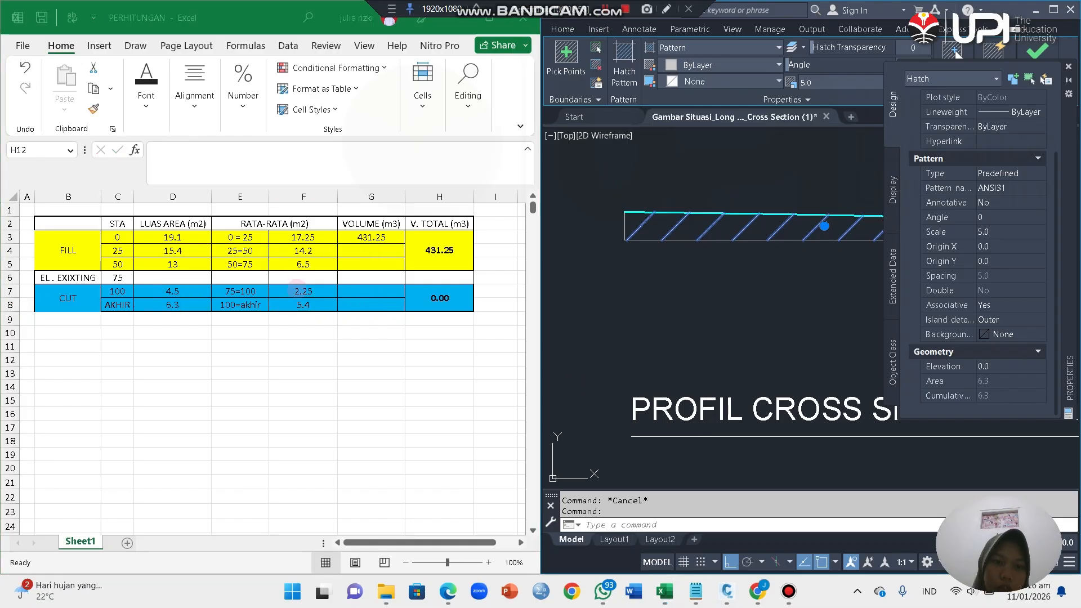
Step: Inspect the average formulas for 50=75 in F5 and 75=100 in F7, leaving both as they are
double_click(308, 264)
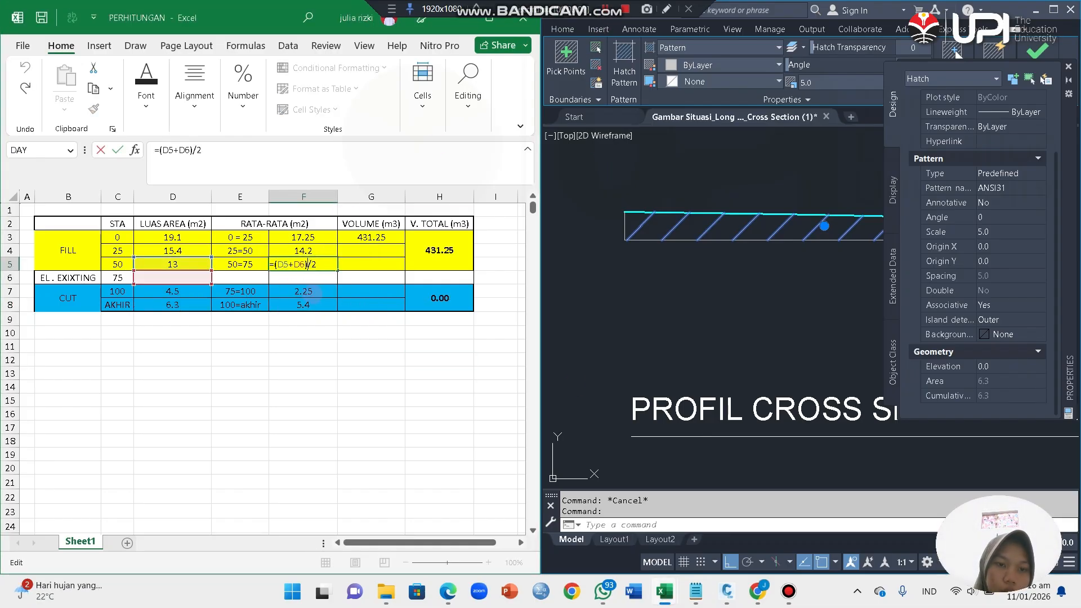
double_click(313, 293)
click(346, 330)
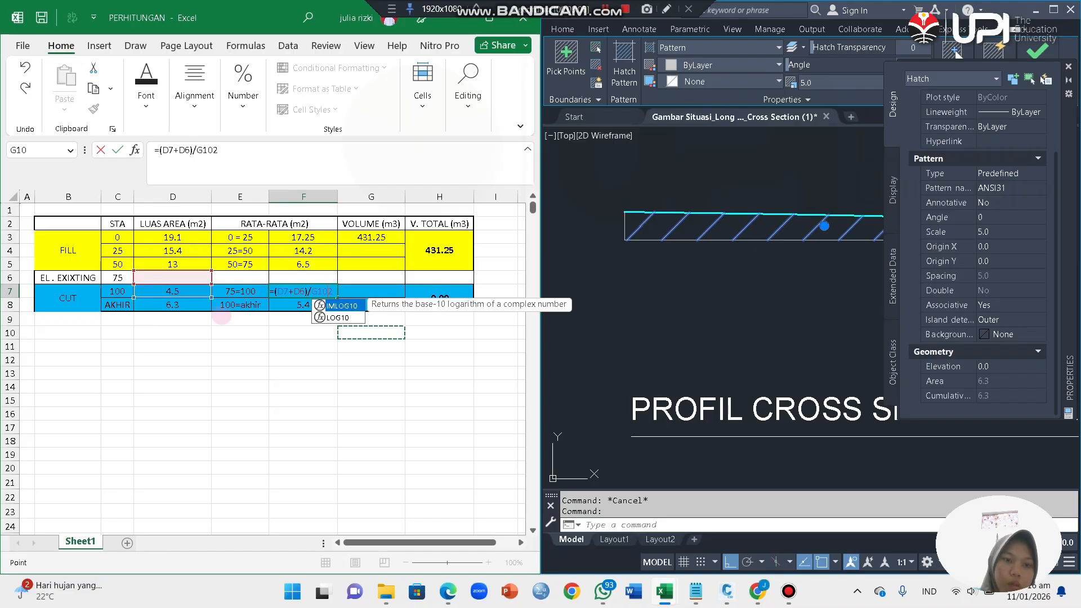
key(Escape)
key(Escape)
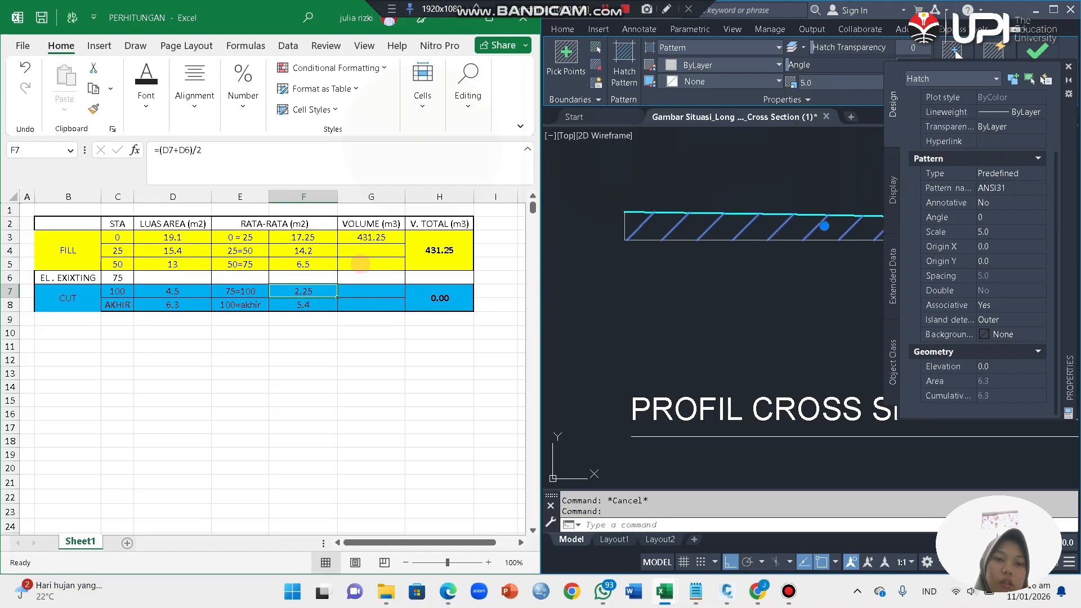
Step: Inspect the volume formula in G3 and examine the station spacing along the road in the AutoCAD situation plan
click(391, 238)
text(=F3*25)
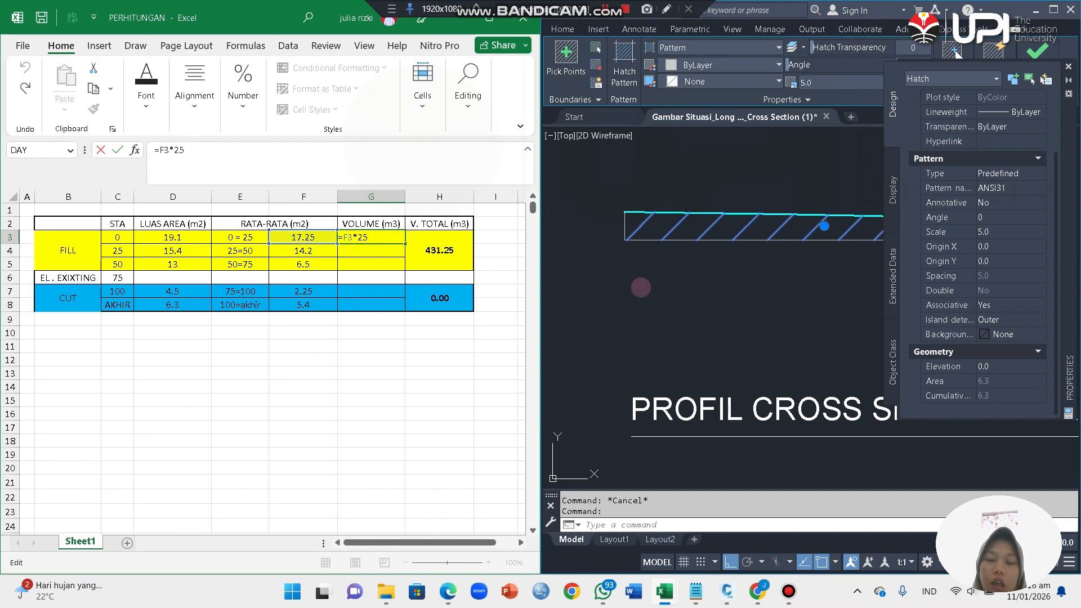
click(647, 290)
scroll(664, 298, down, 6)
scroll(680, 311, up, 10)
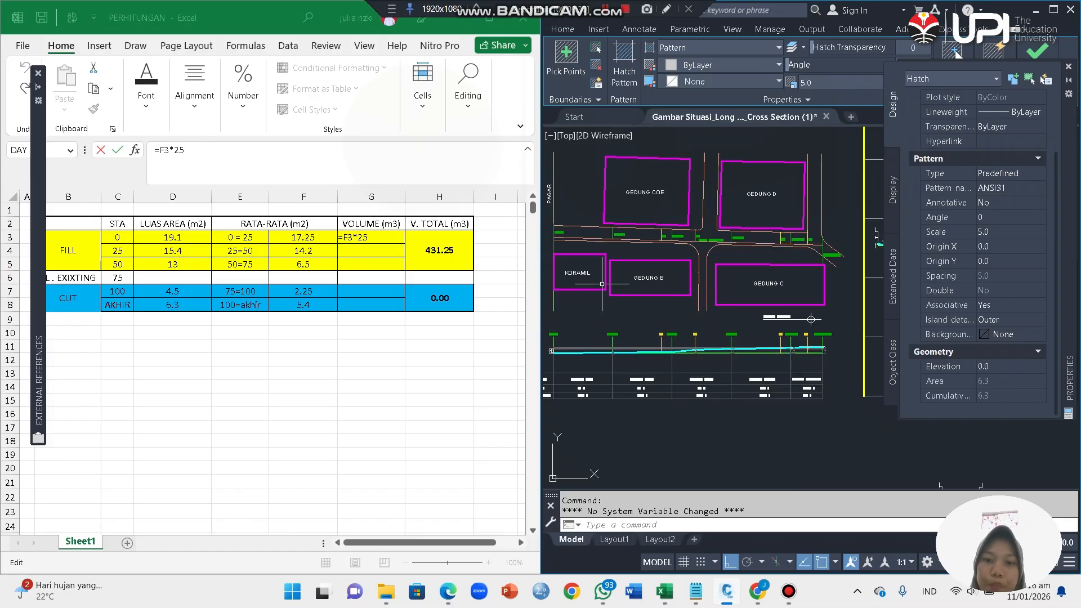
scroll(561, 247, down, 5)
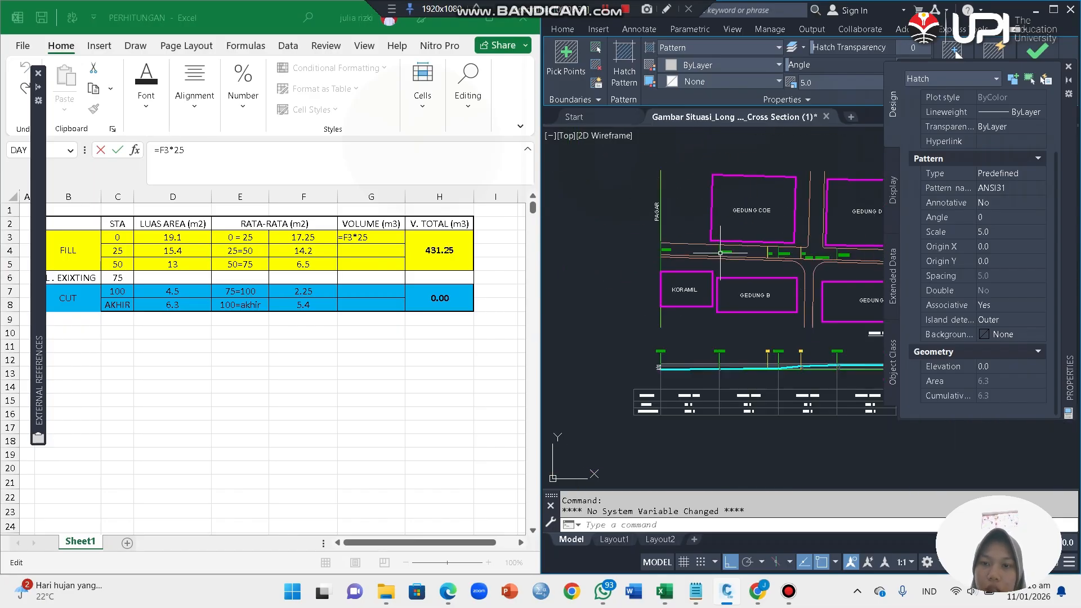
scroll(727, 253, up, 4)
scroll(743, 260, down, 3)
scroll(743, 261, up, 2)
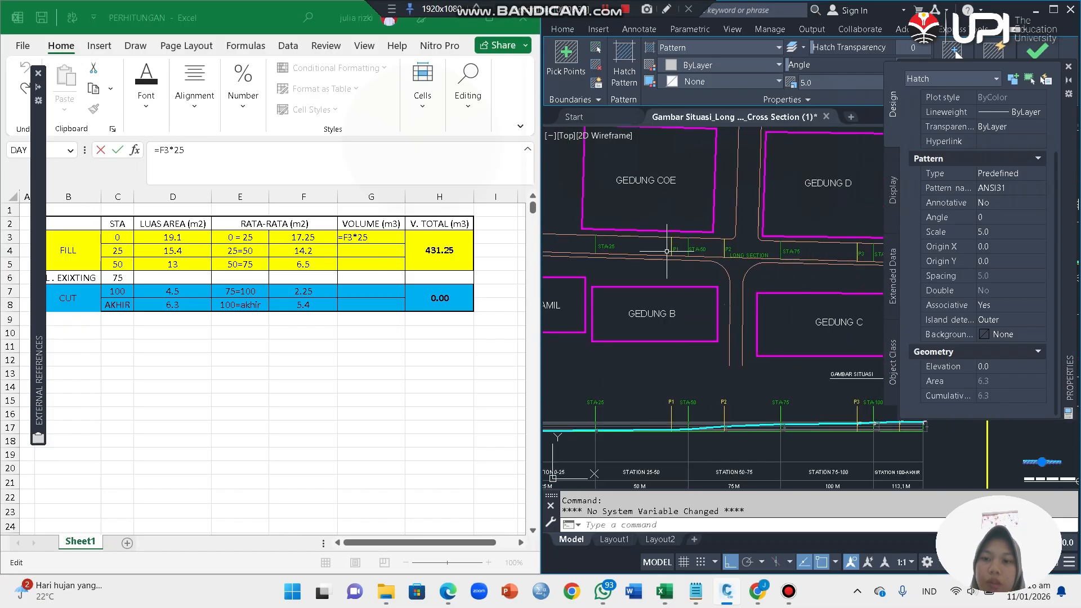
scroll(723, 262, down, 4)
scroll(687, 262, up, 6)
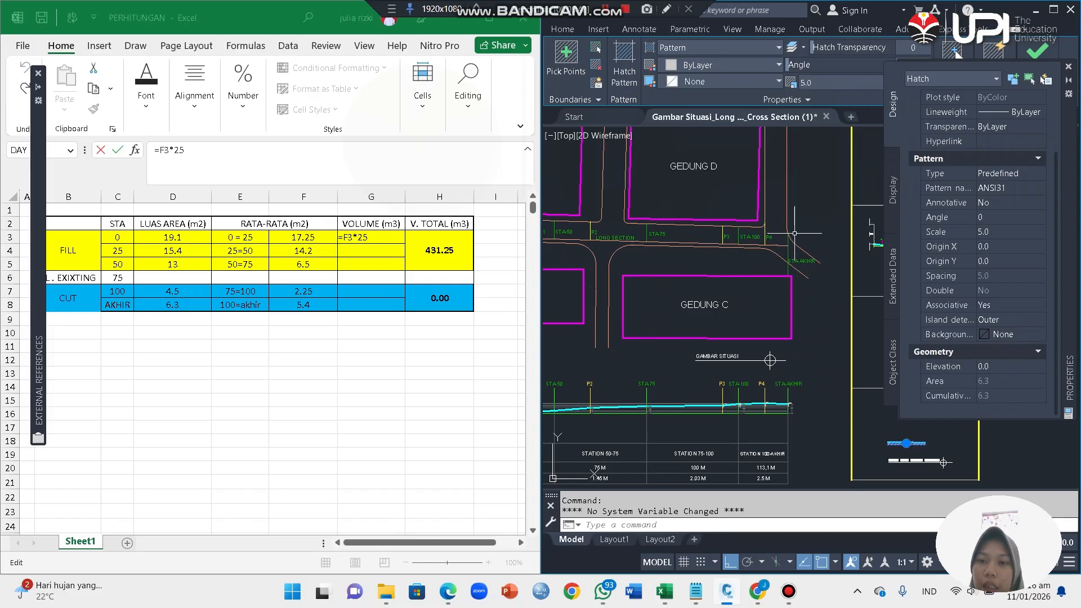
Step: Add a horizontal linear dimension between the STA-100 and STA-AKHIR lines in the situation plan and read its text
scroll(793, 265, up, 5)
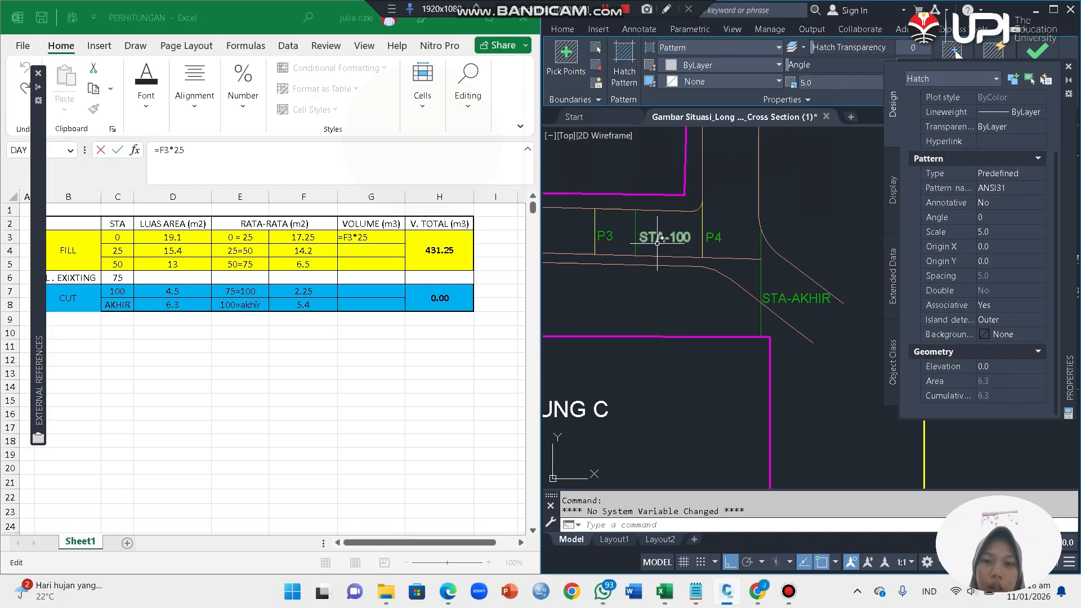
text(DIML)
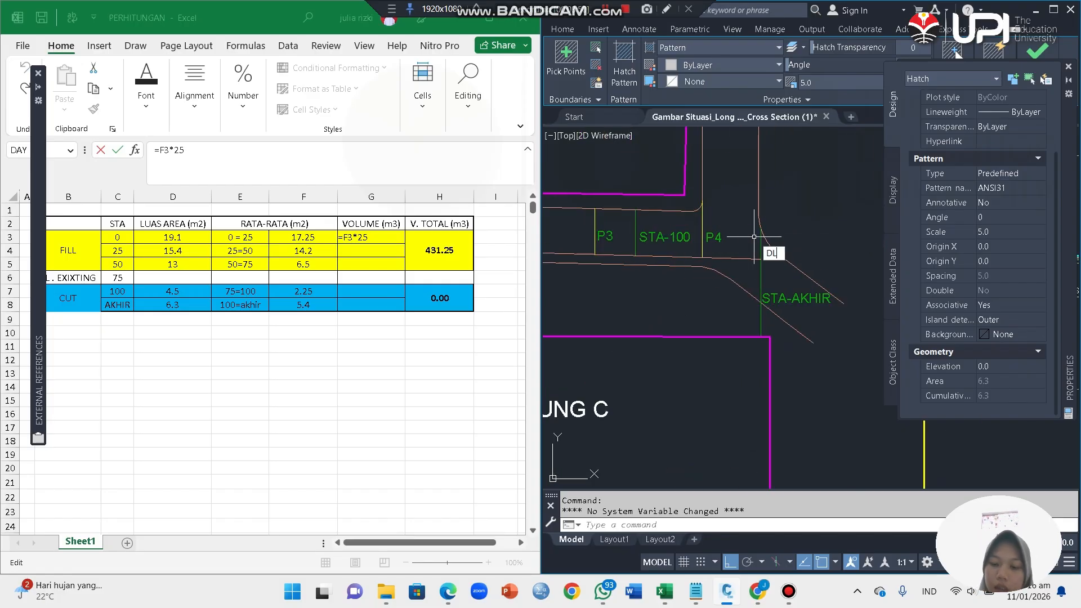
text(I)
key(Return)
click(636, 233)
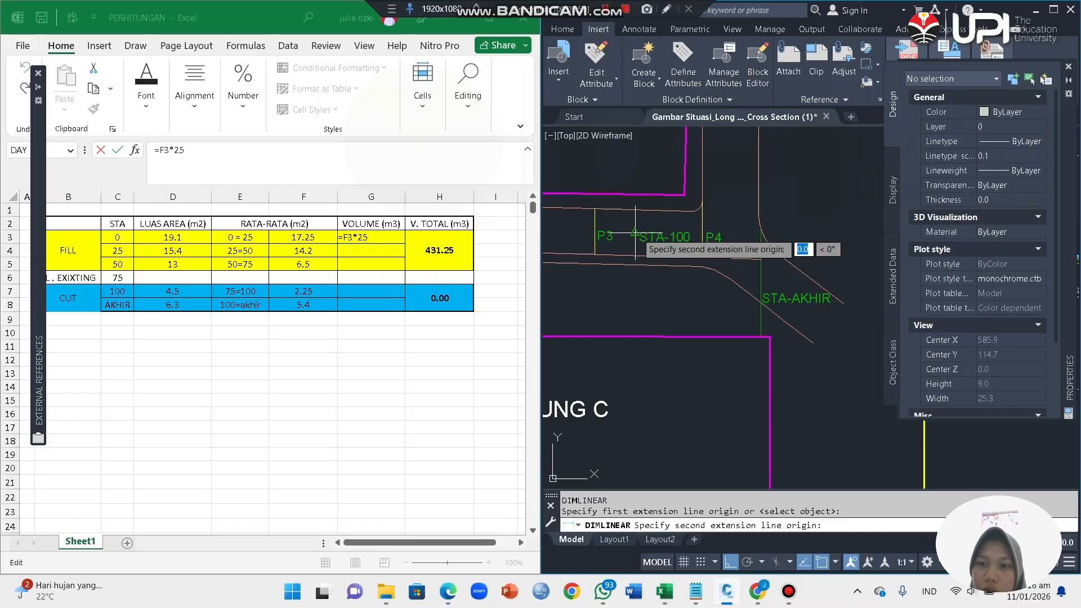
click(758, 236)
click(704, 215)
scroll(704, 215, up, 6)
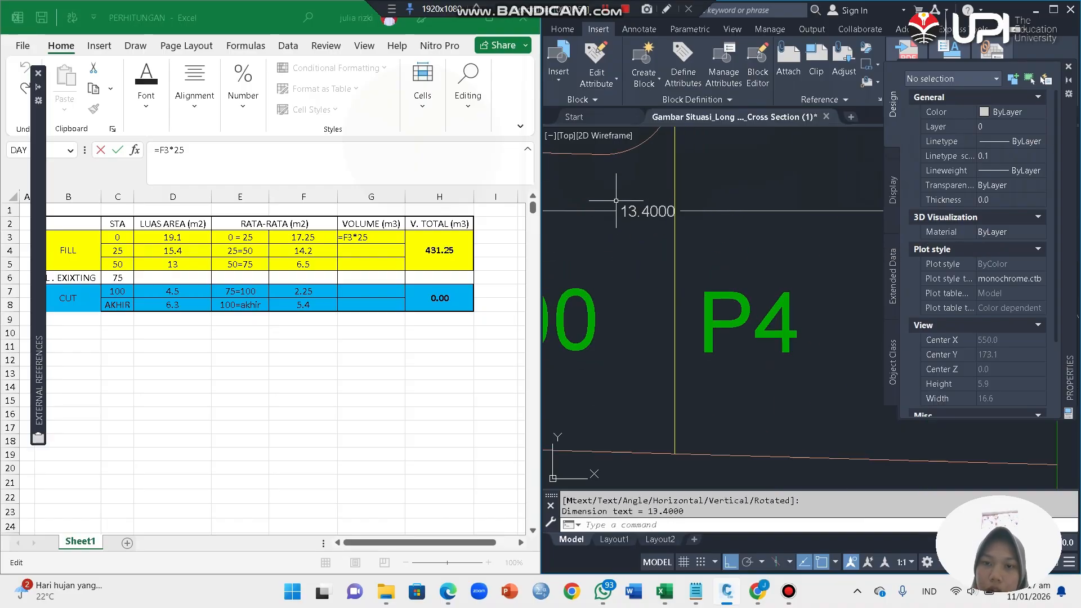
scroll(616, 200, up, 4)
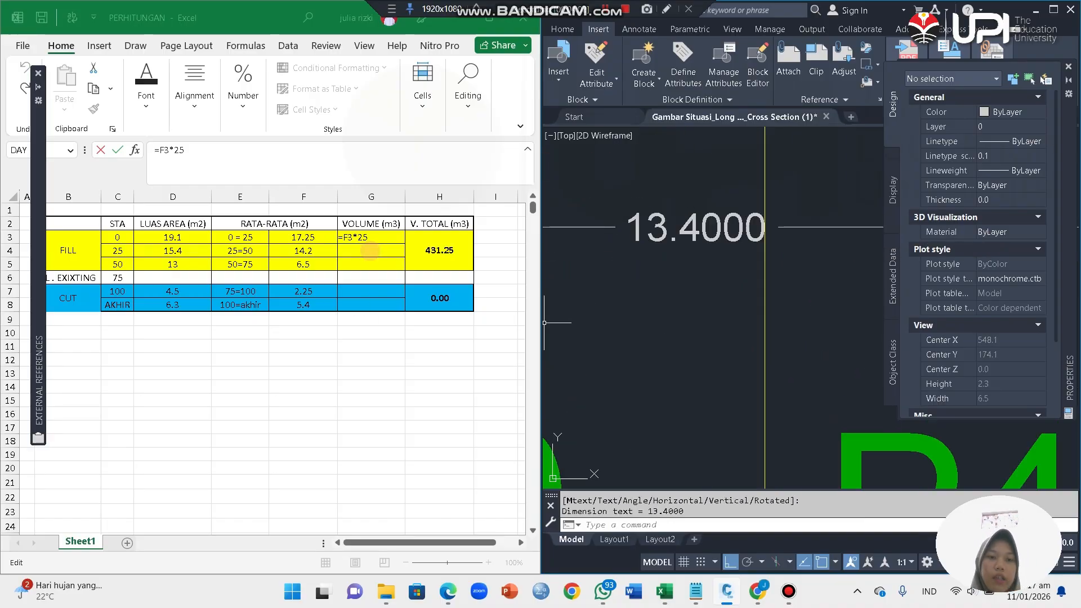
key(Escape)
Step: In Excel, enter =F3*25 as the first fill volume in G3 and copy the formula down to G5
click(382, 251)
double_click(390, 243)
click(416, 247)
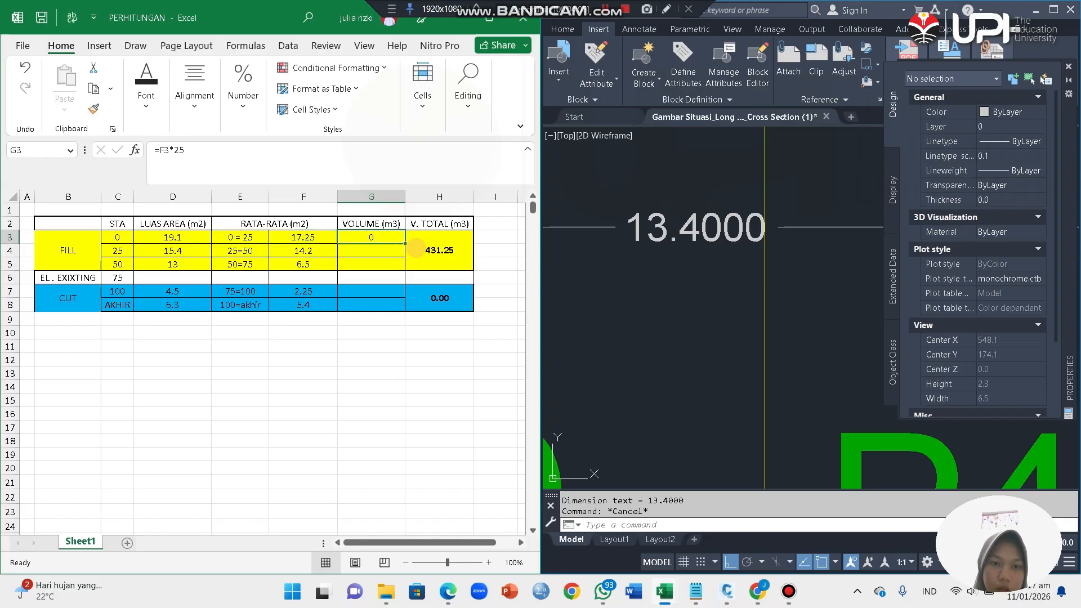
double_click(388, 240)
key(Return)
click(392, 237)
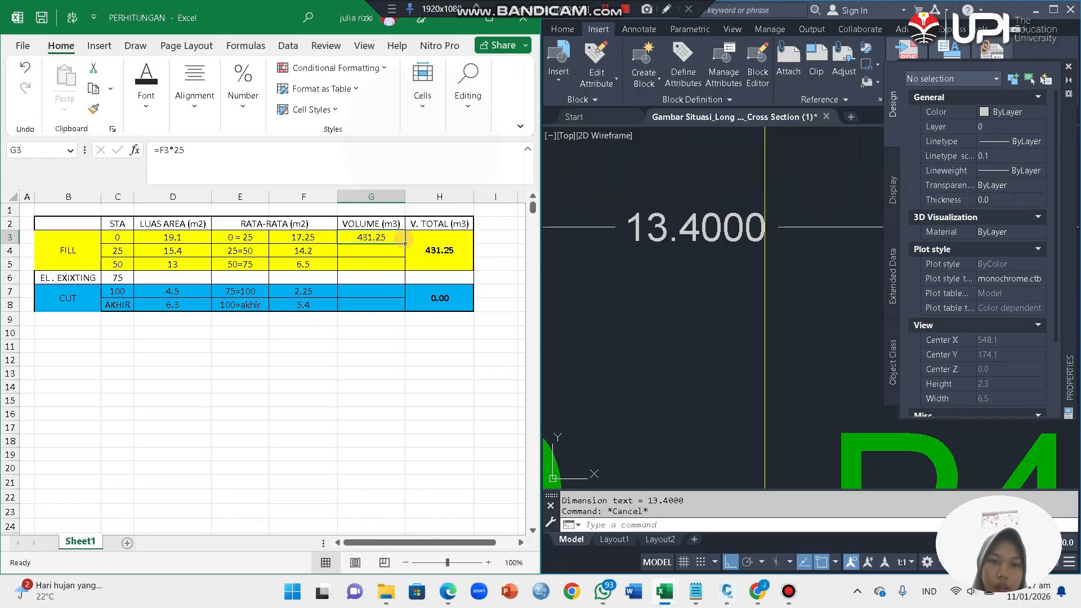
drag(404, 242, 404, 266)
Step: Enter the 75=100 cut volume in G7 as the average area times the station distance, =F7*25
click(373, 291)
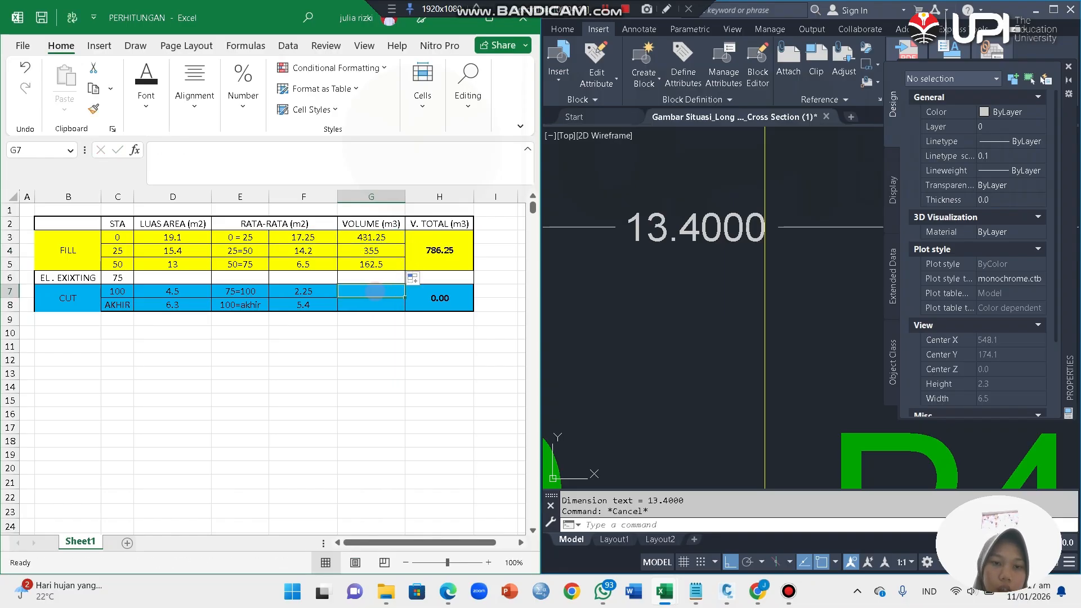
text(==)
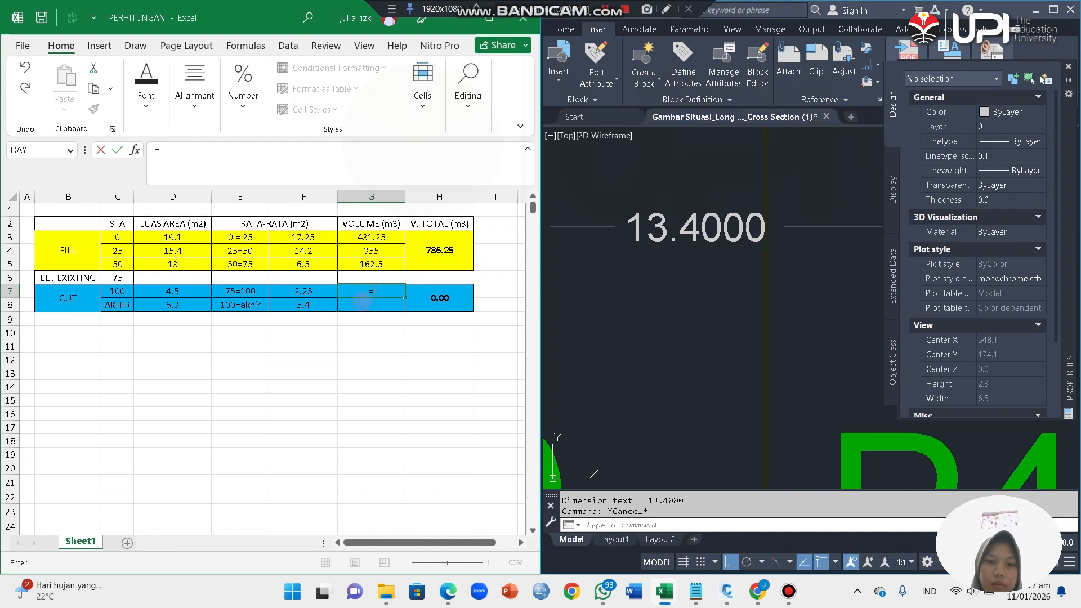
click(309, 287)
text(*)
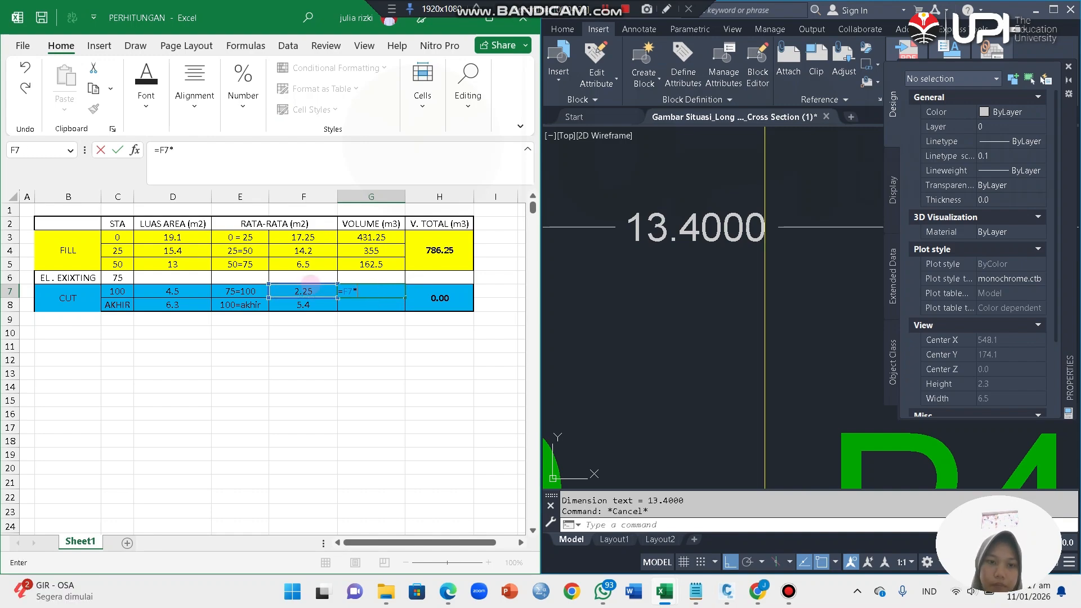
key(Return)
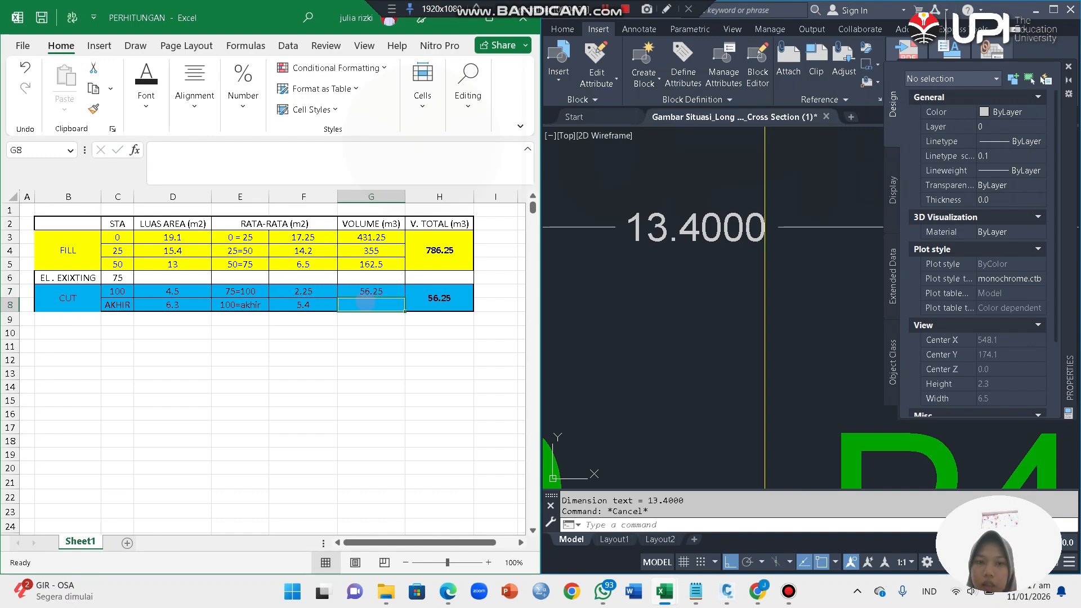
Step: Enter the 100=akhir cut volume in G8 as the average area times the dimensioned distance, =F8*13.4
text(+)
click(303, 305)
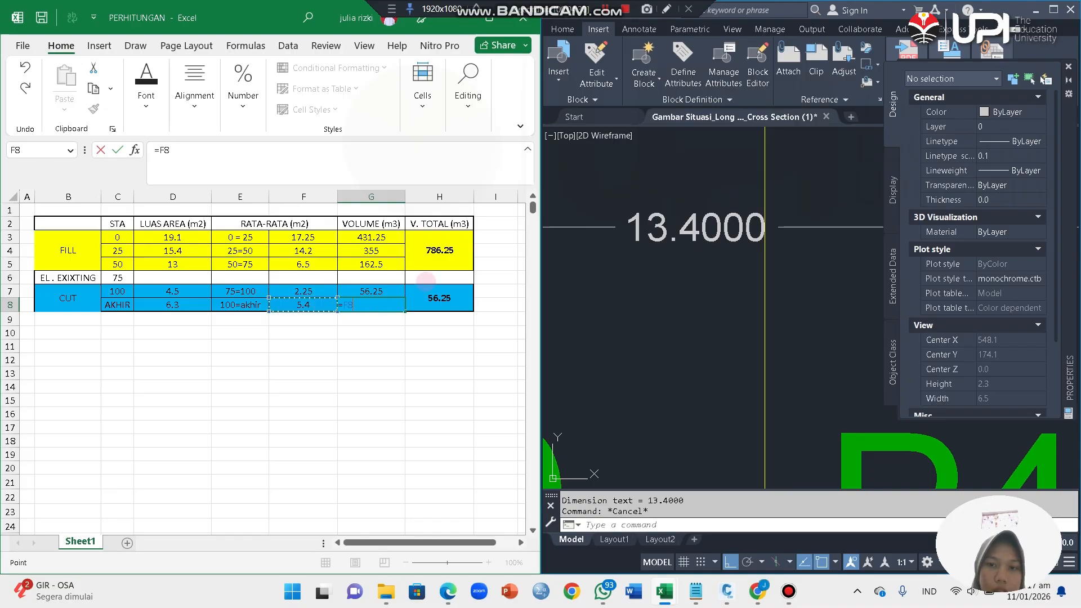
scroll(647, 307, down, 10)
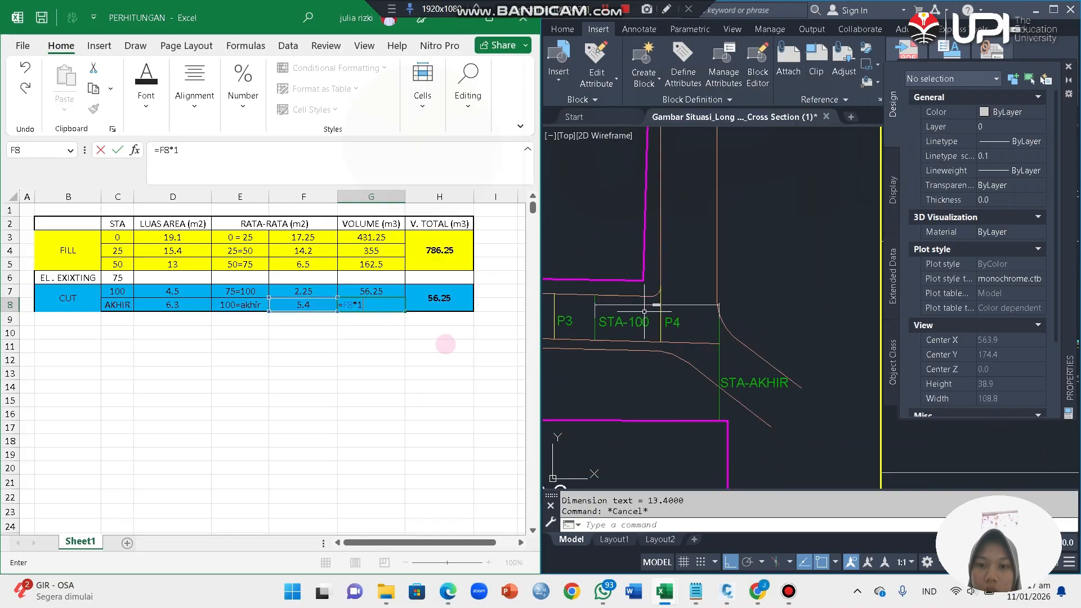
scroll(662, 303, up, 6)
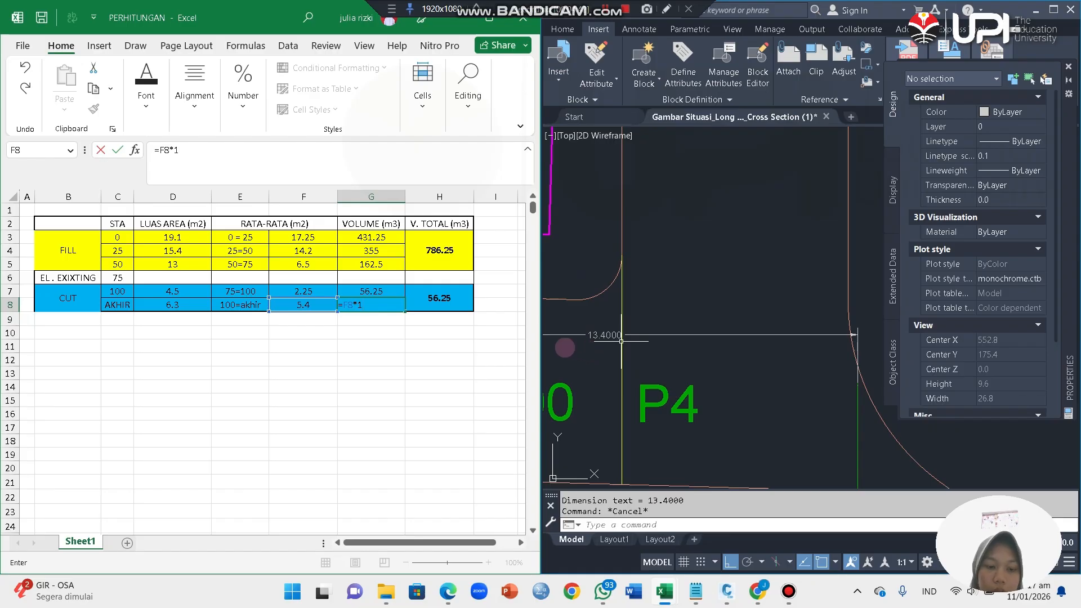
text(*13.4)
key(Return)
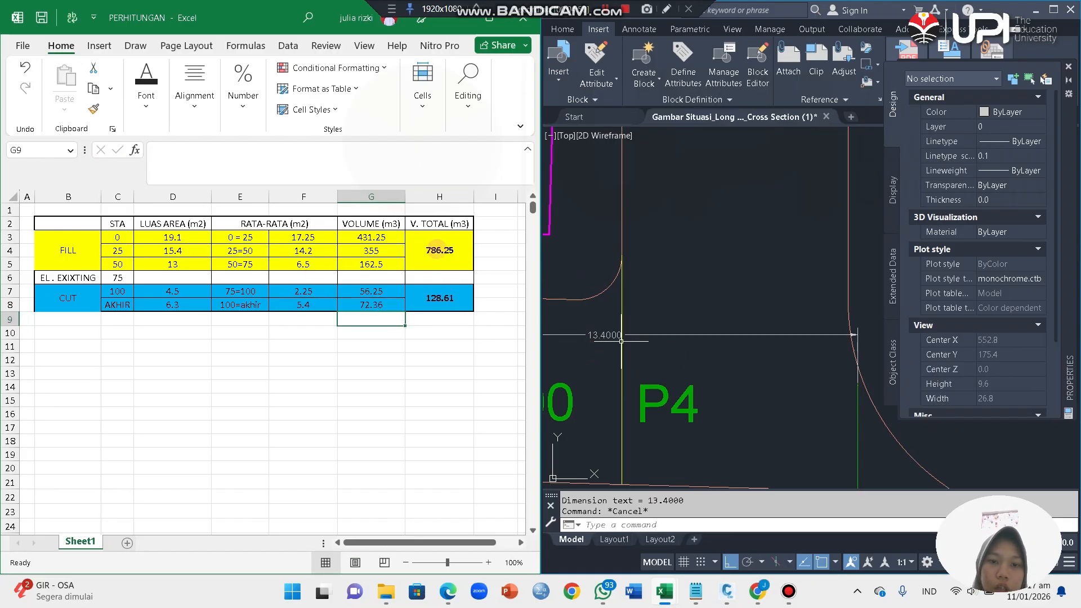
Step: Extend the FILL total volume formula in H3 so that it adds the volumes in G3, G4 and G5
click(457, 256)
text(=G3+G4+)
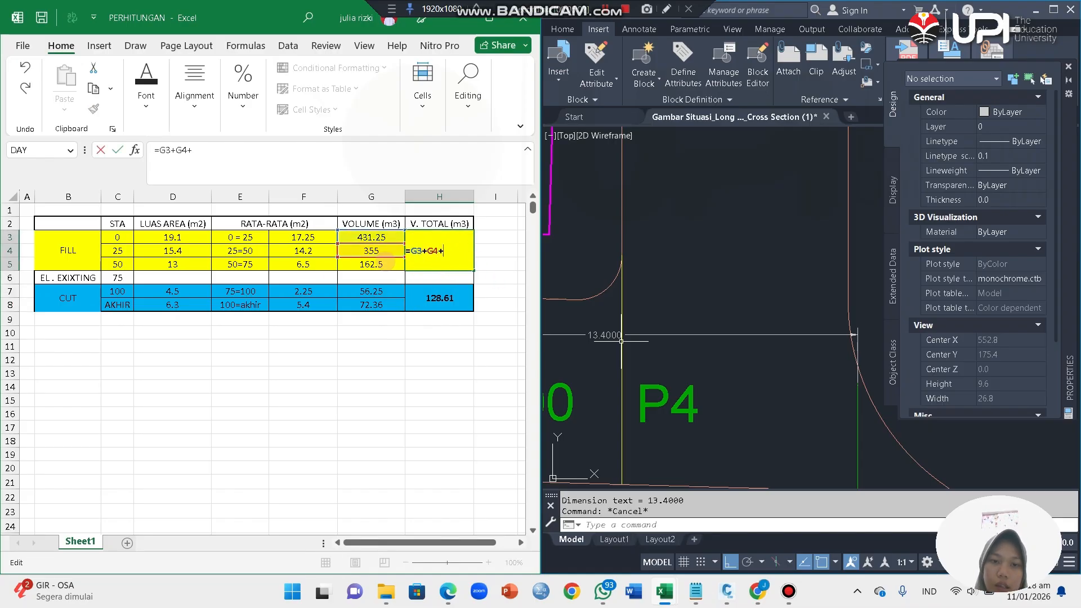
click(386, 264)
key(Return)
Step: Change the CUT total volume formula in H7 to =SUM(G7:G8)
double_click(446, 299)
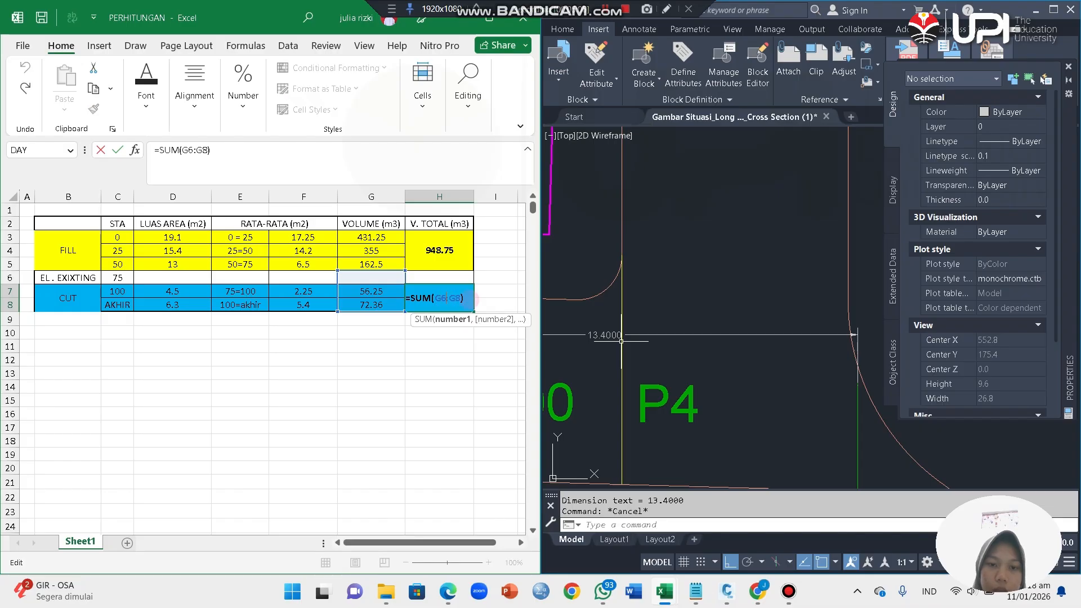
drag(405, 271, 403, 279)
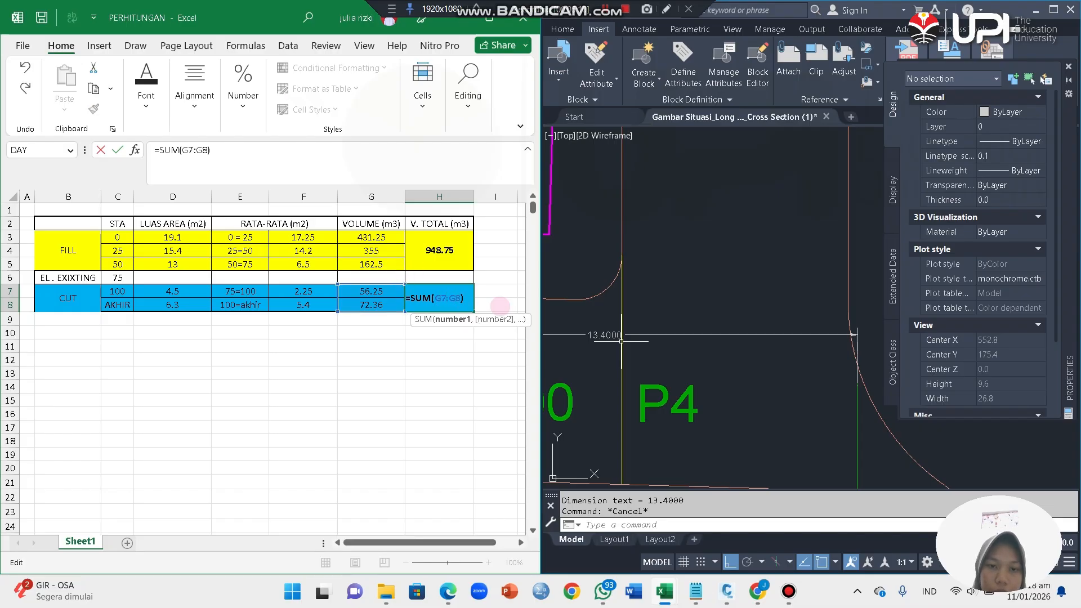
key(Return)
click(448, 249)
click(448, 278)
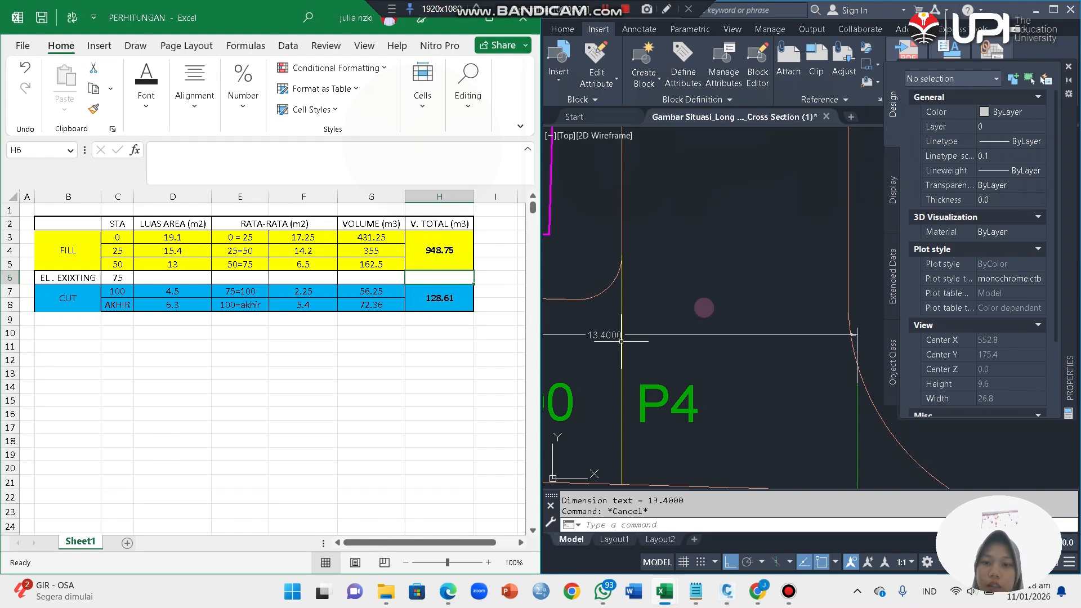
Step: Minimize the Excel workbook and maximize the AutoCAD window to show the situation plan, long section and cross sections together
scroll(702, 307, down, 10)
click(605, 9)
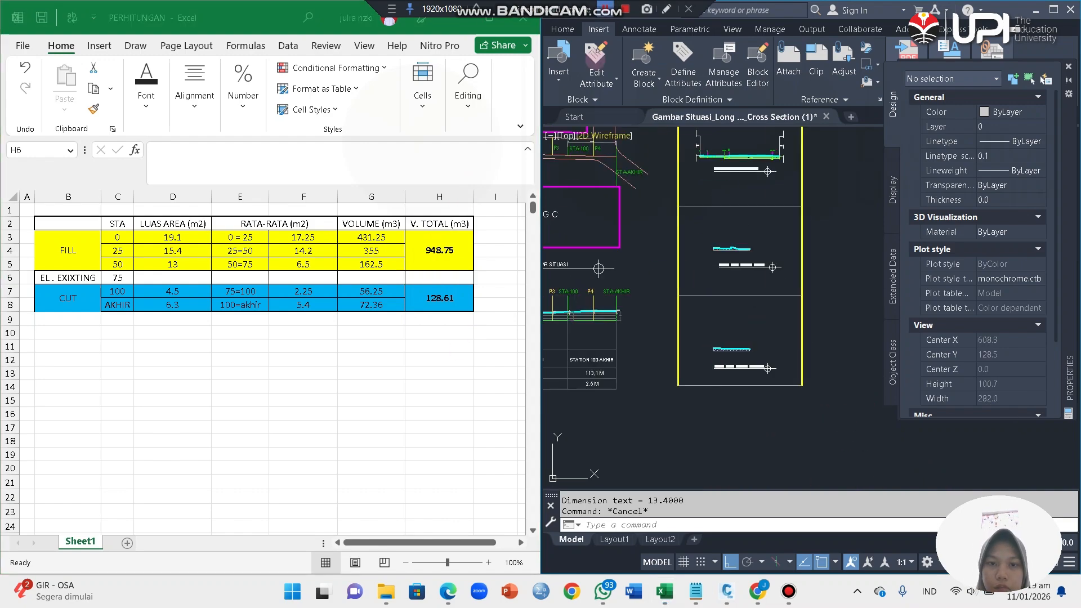
click(433, 259)
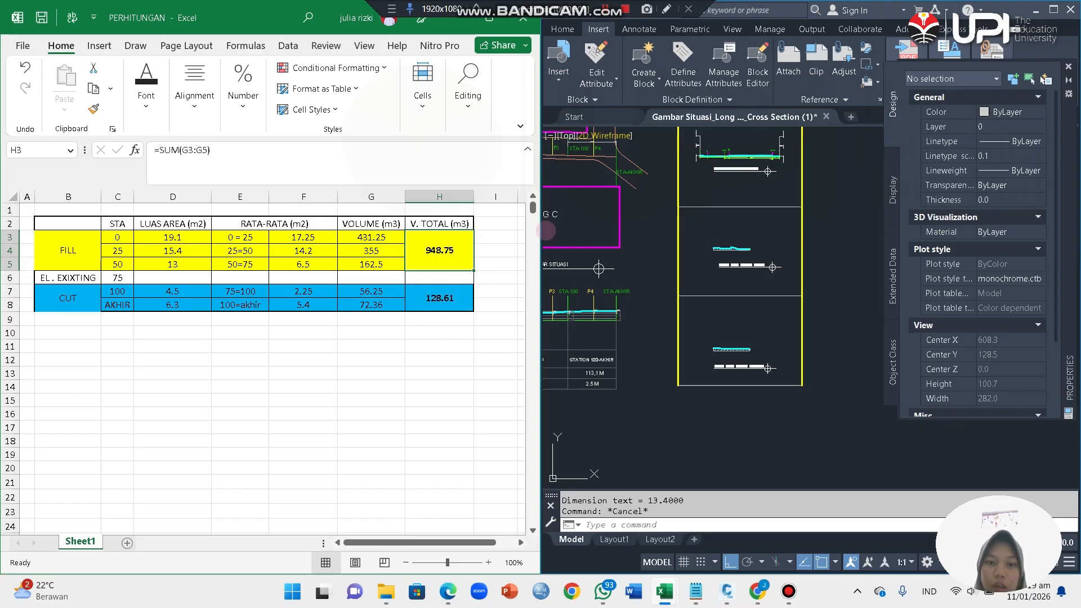
click(461, 20)
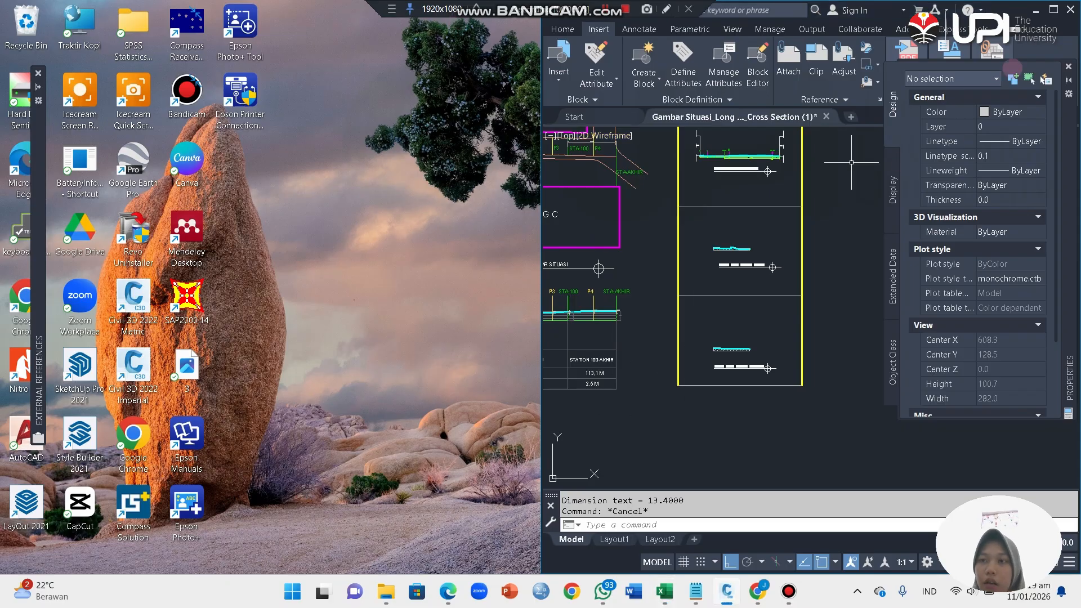
click(1053, 10)
scroll(523, 380, down, 6)
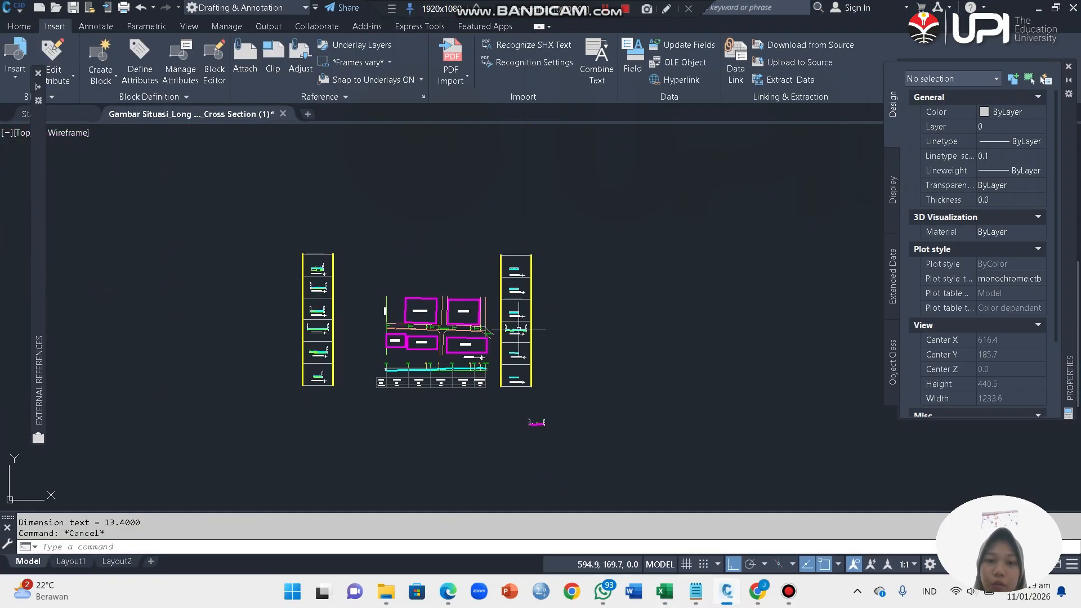